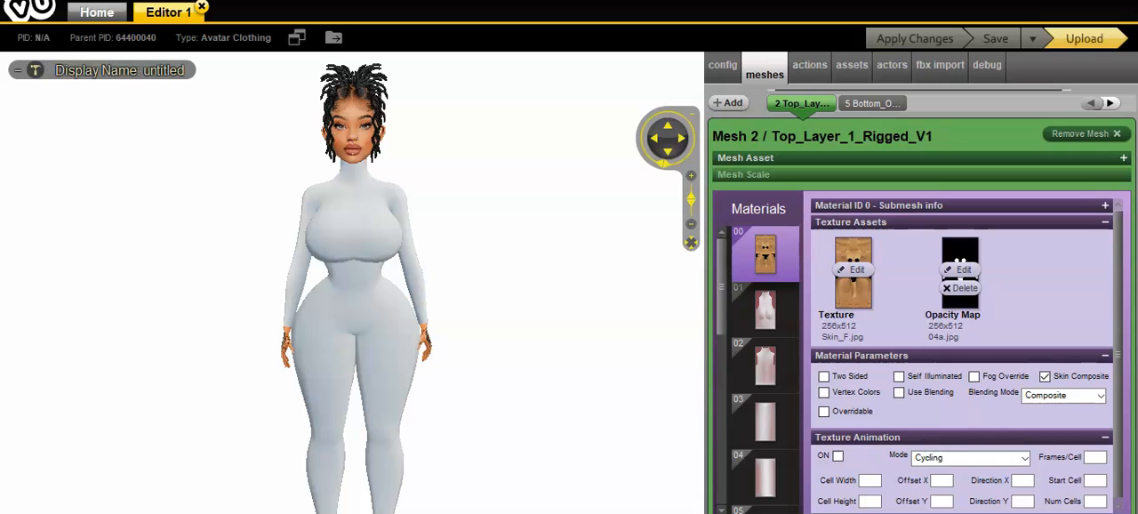
drag(554, 338, 562, 359)
scroll(562, 359, down, 2)
scroll(563, 351, up, 3)
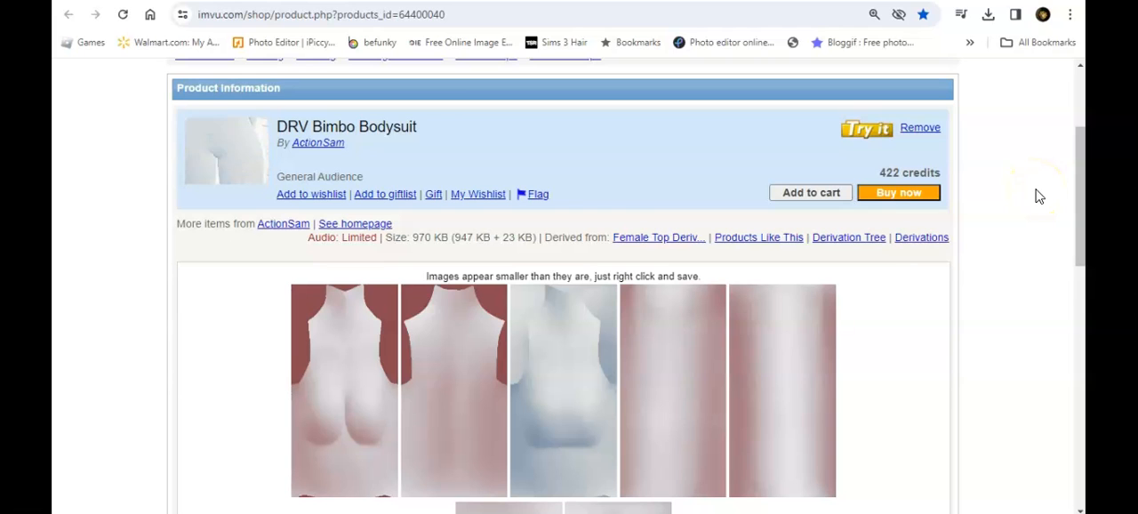
Step: Switch to the web browser and examine the texture images and mesh maps on the DRV Bimbo Bodysuit product page
drag(1076, 141, 1078, 150)
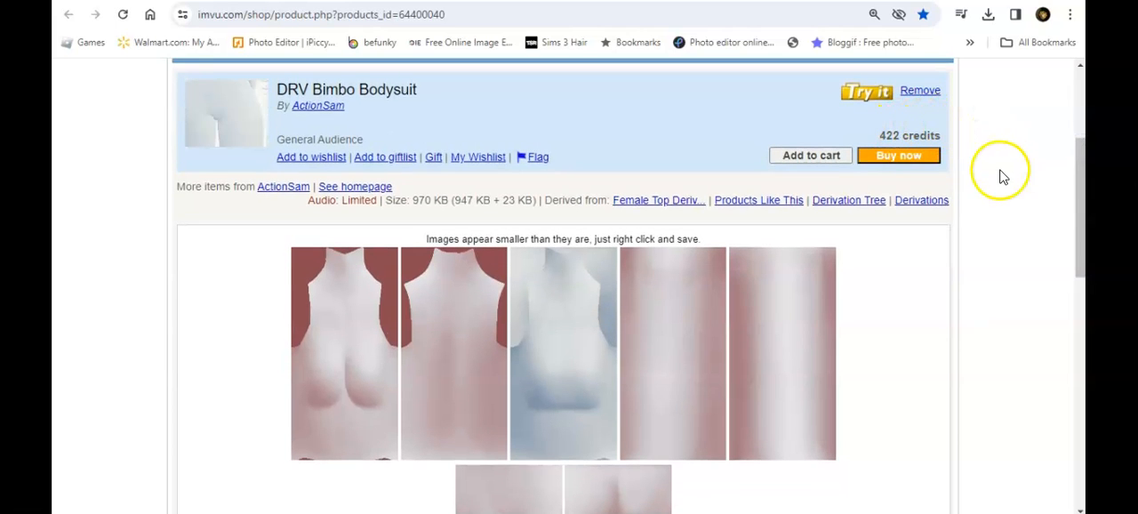
drag(1078, 158, 1080, 210)
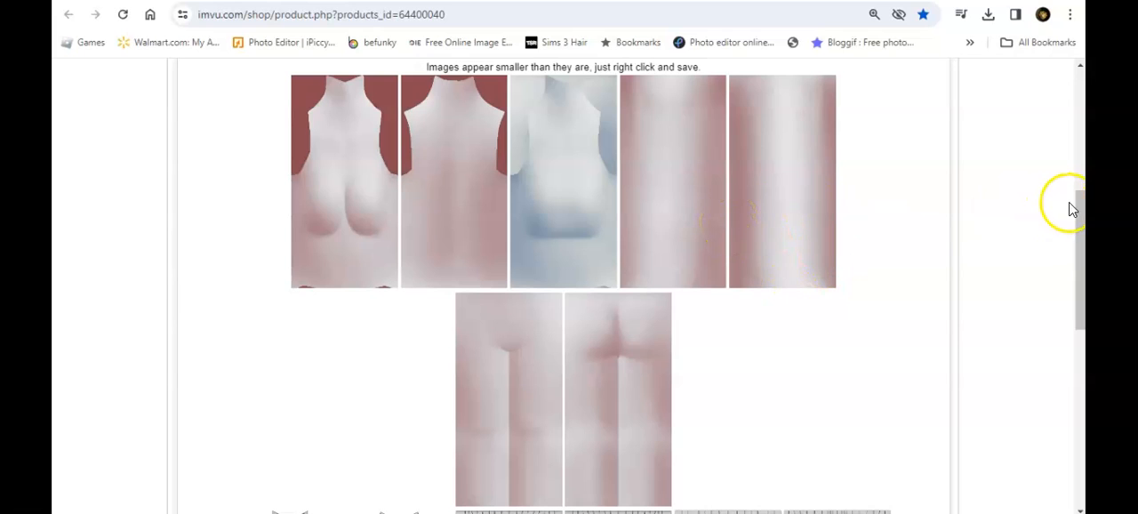
drag(1077, 198, 1080, 303)
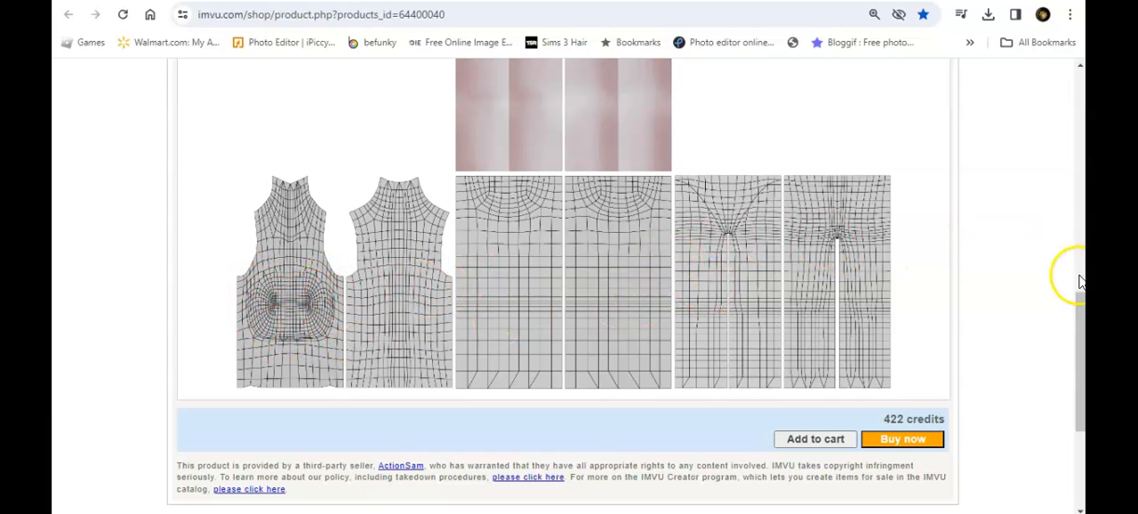
drag(1079, 331, 1080, 356)
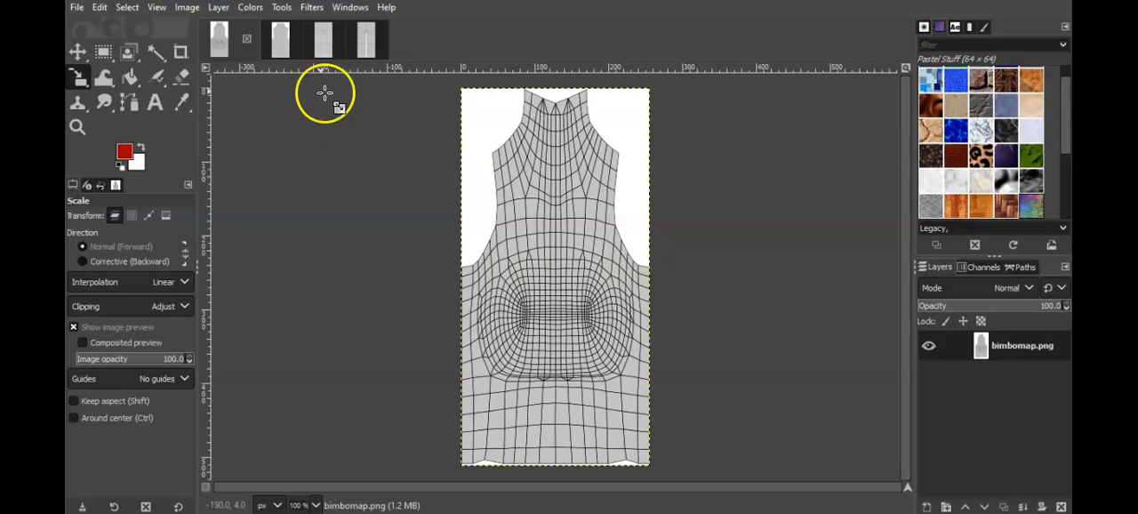
Step: Switch to GIMP and review the four open bodysuit mesh map images, returning to bimbomap.png
click(279, 47)
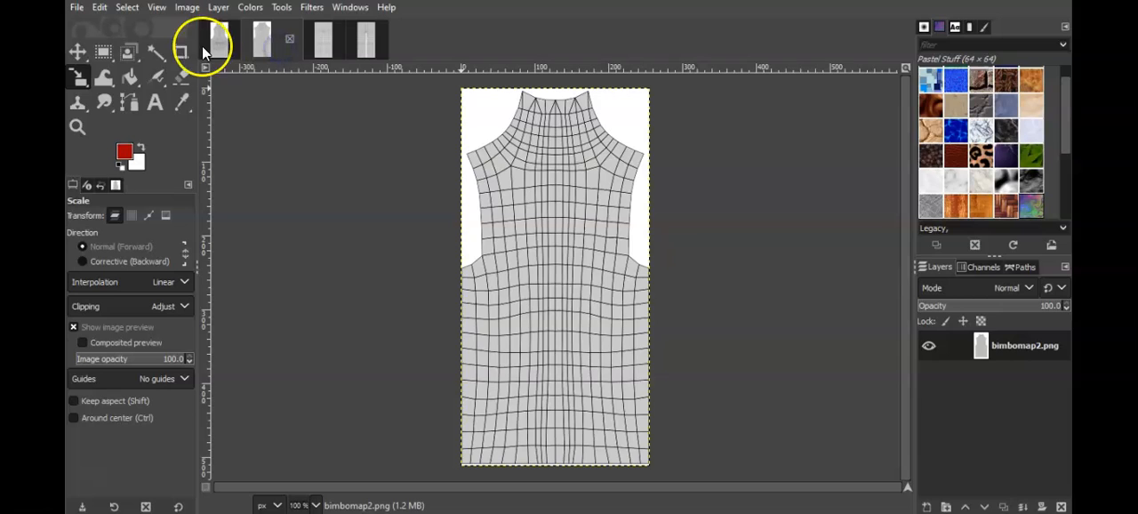
click(218, 49)
click(280, 47)
click(322, 49)
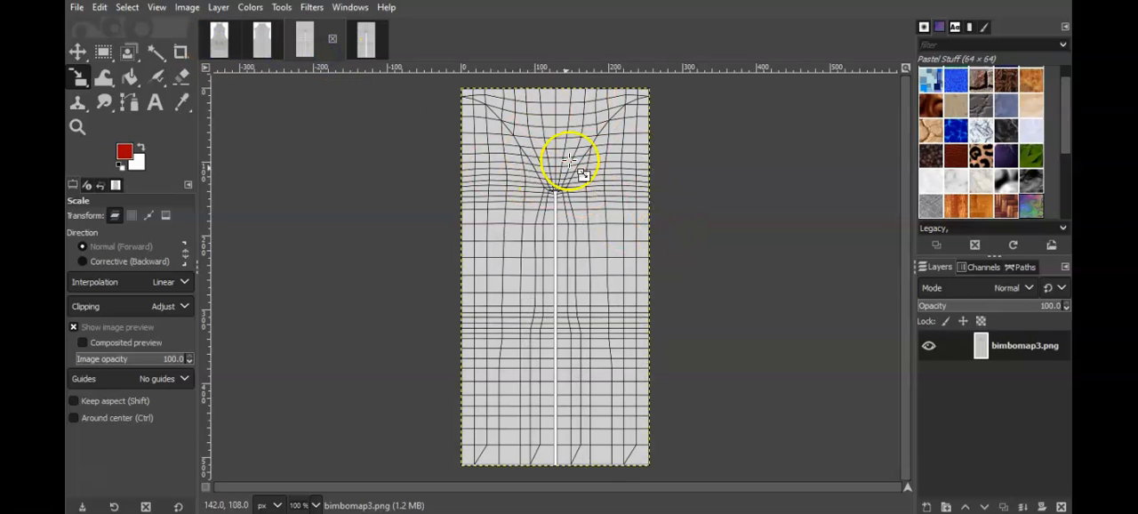
click(365, 43)
click(220, 45)
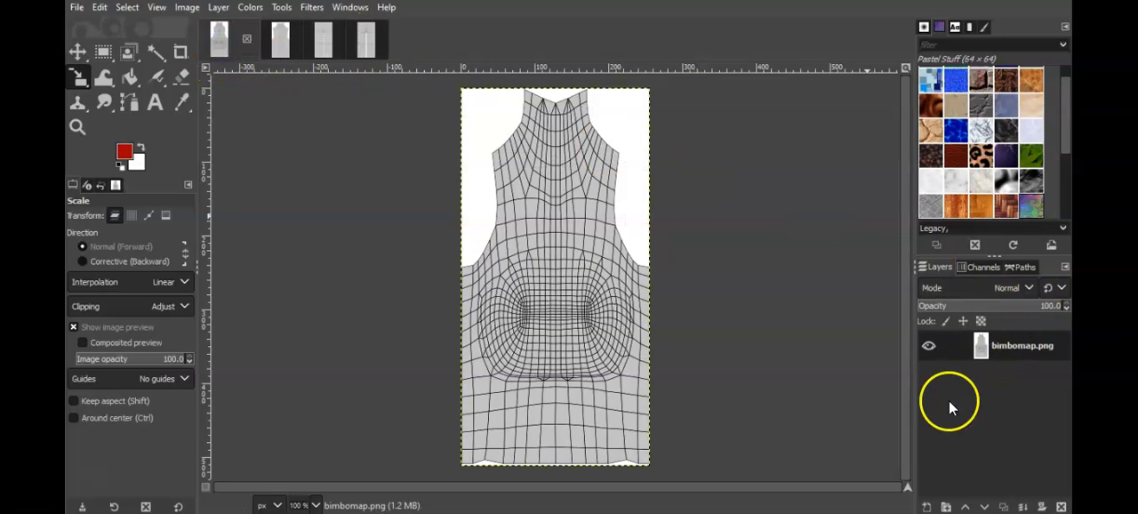
Step: Add a new white-filled 256 x 512 px layer to the bimbomap.png image
click(980, 350)
right_click(980, 349)
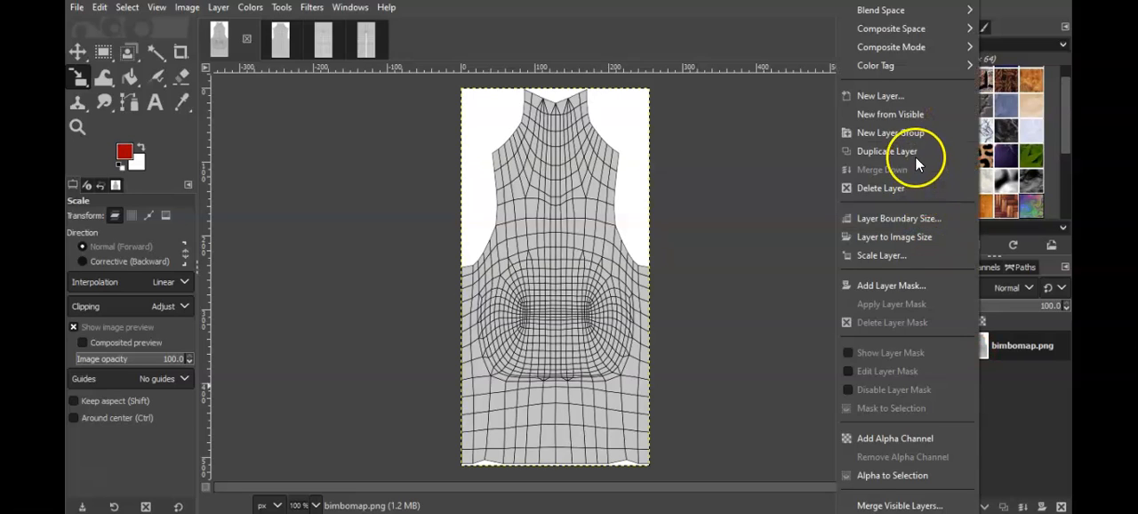
click(883, 94)
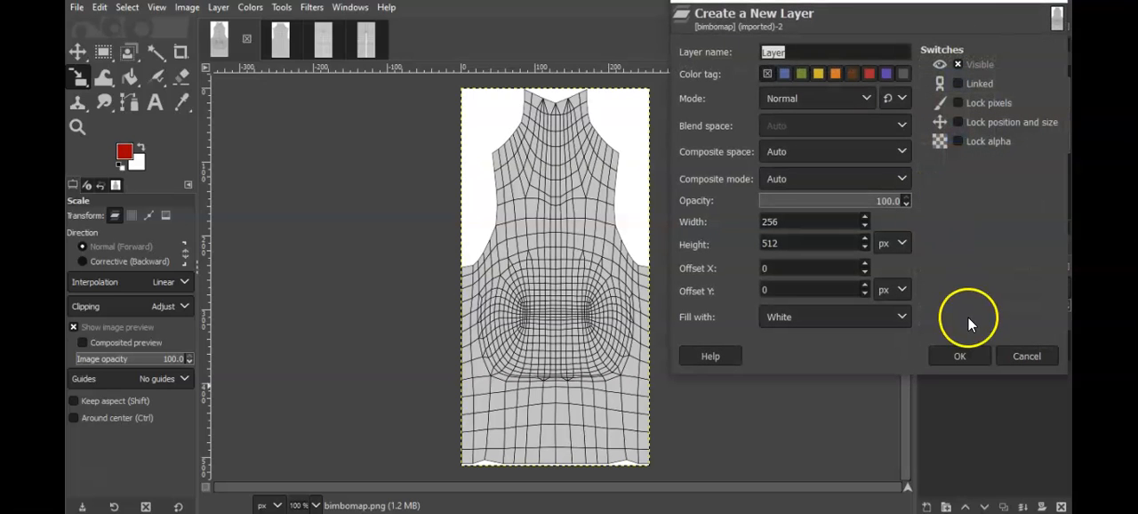
click(960, 354)
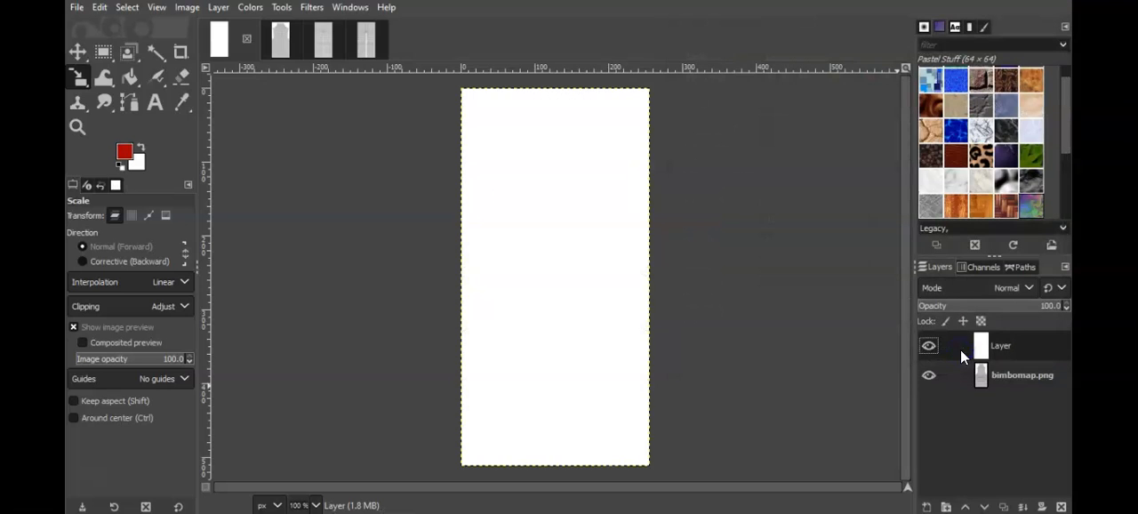
Step: Add a new white-filled 256 x 512 px layer to the bimbomap2.png image
click(284, 47)
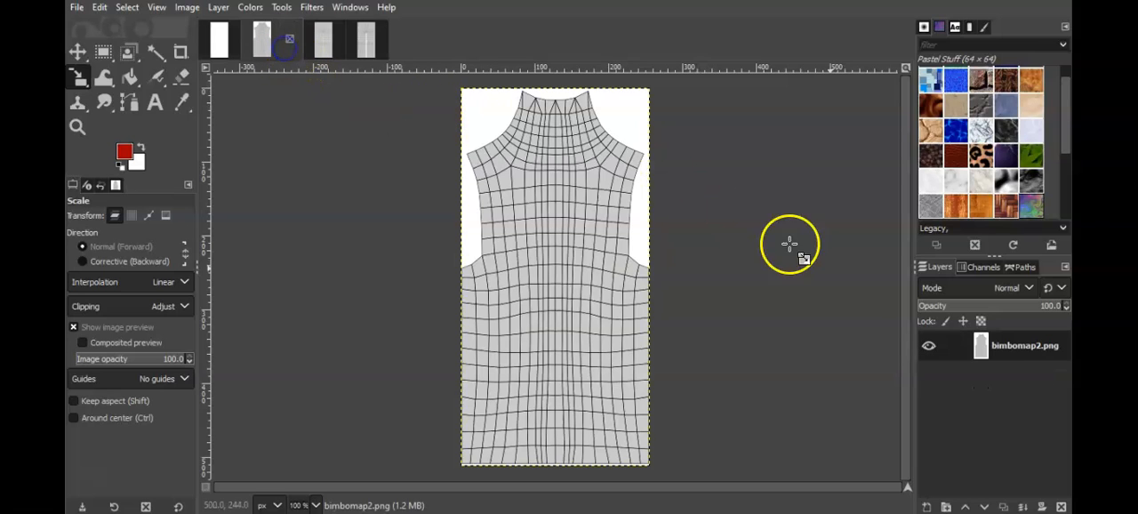
right_click(984, 351)
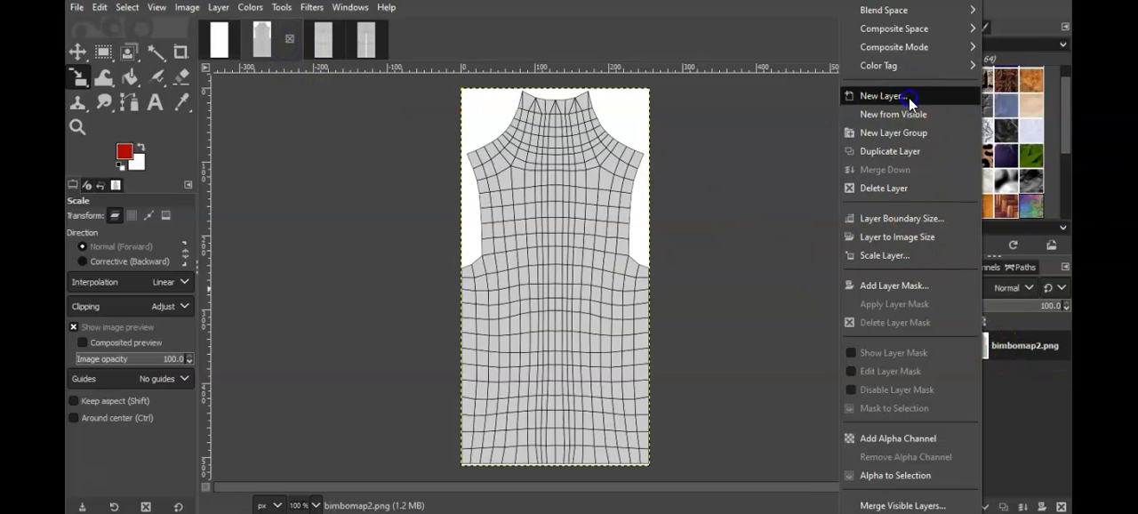
click(909, 98)
click(975, 355)
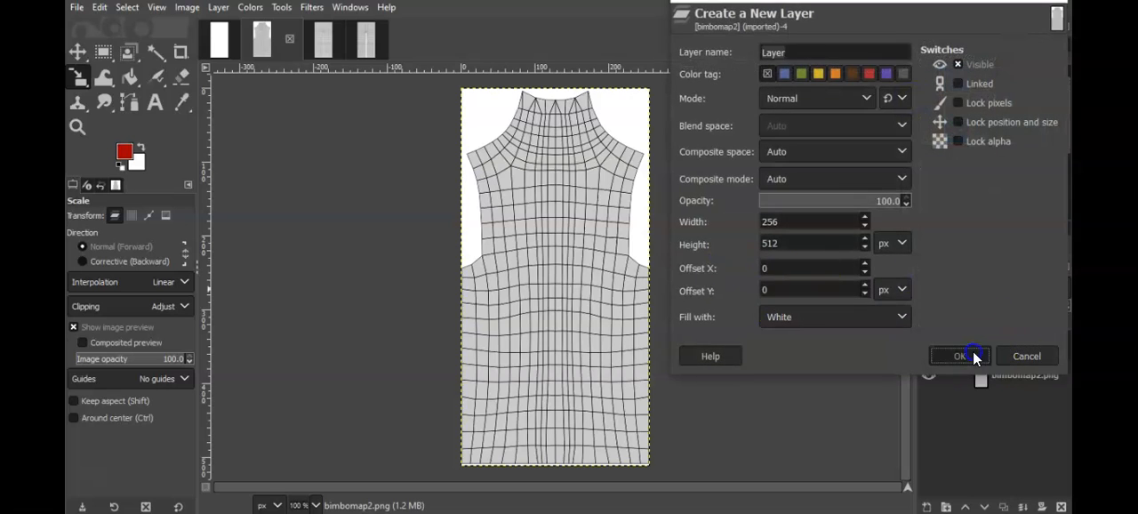
Step: Add a new white-filled 256 x 512 px layer to the bimbomap3.png image
click(327, 41)
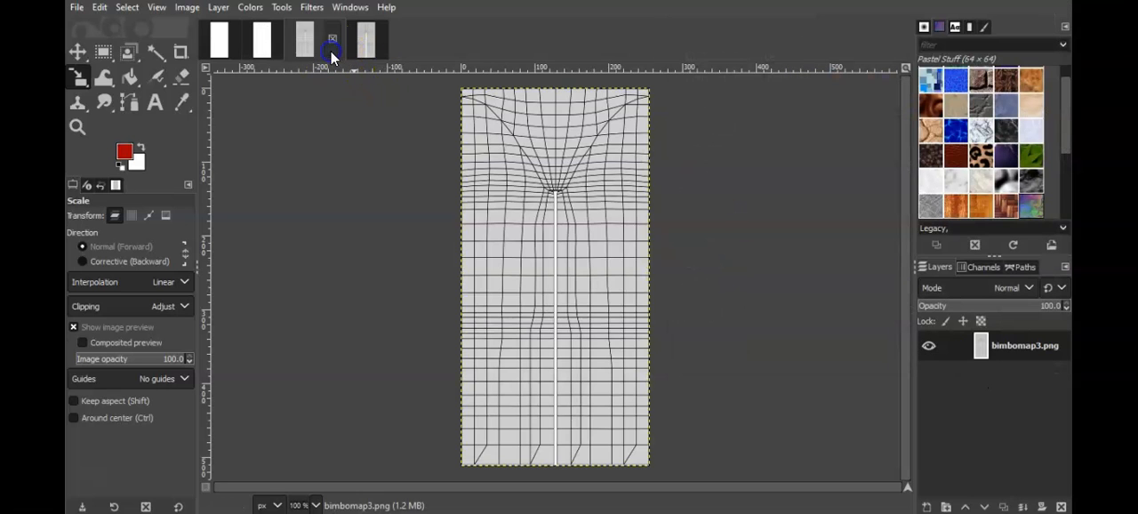
right_click(981, 349)
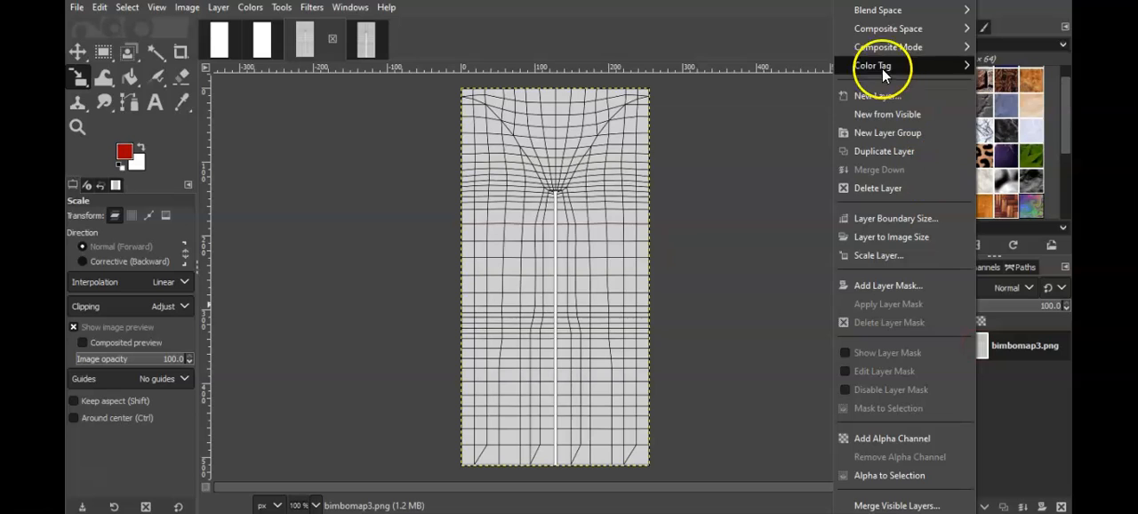
click(878, 95)
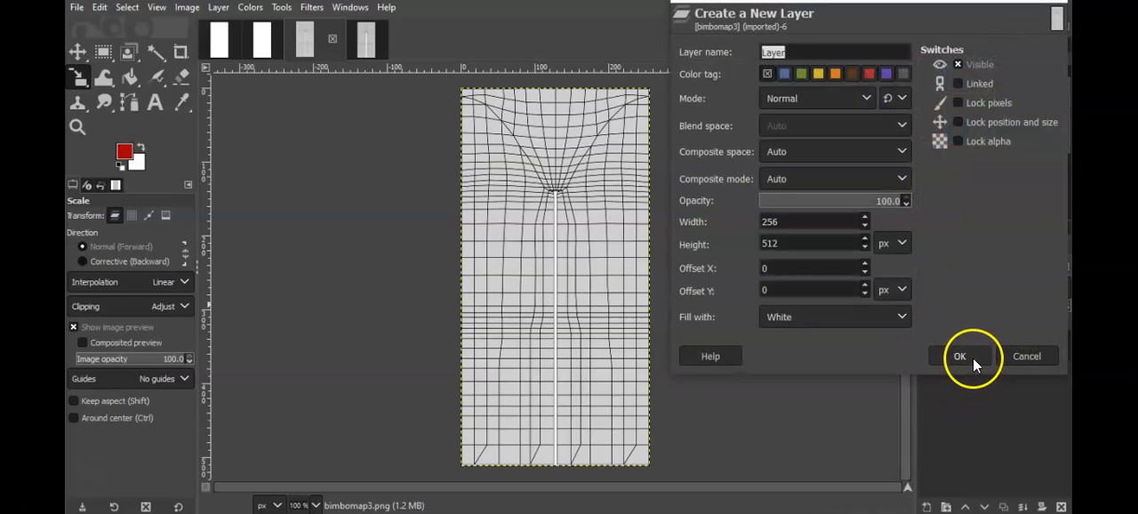
click(969, 355)
Step: Add a new white-filled 256 x 512 px layer to the bimbomap4.png image
click(365, 41)
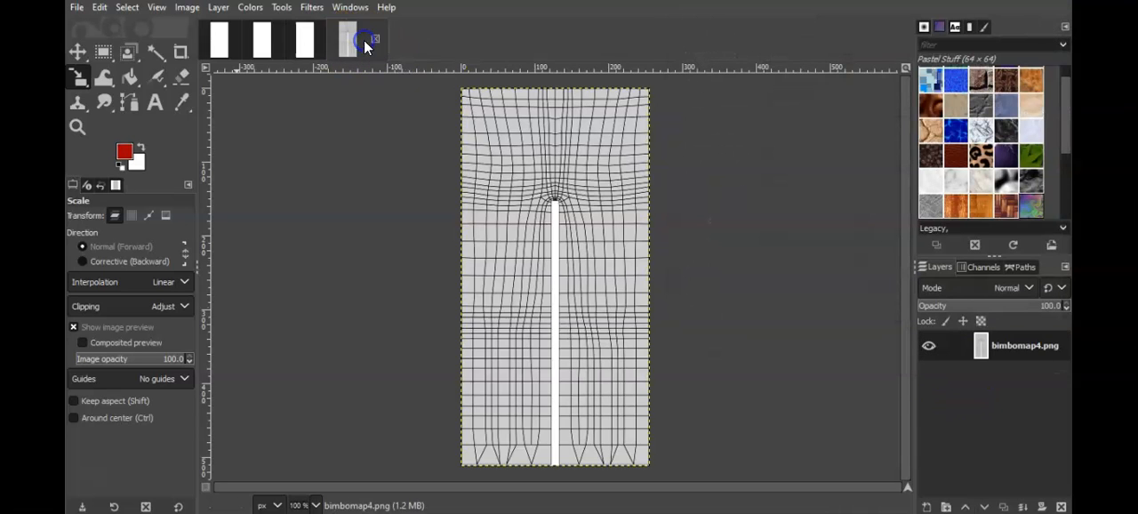
right_click(981, 350)
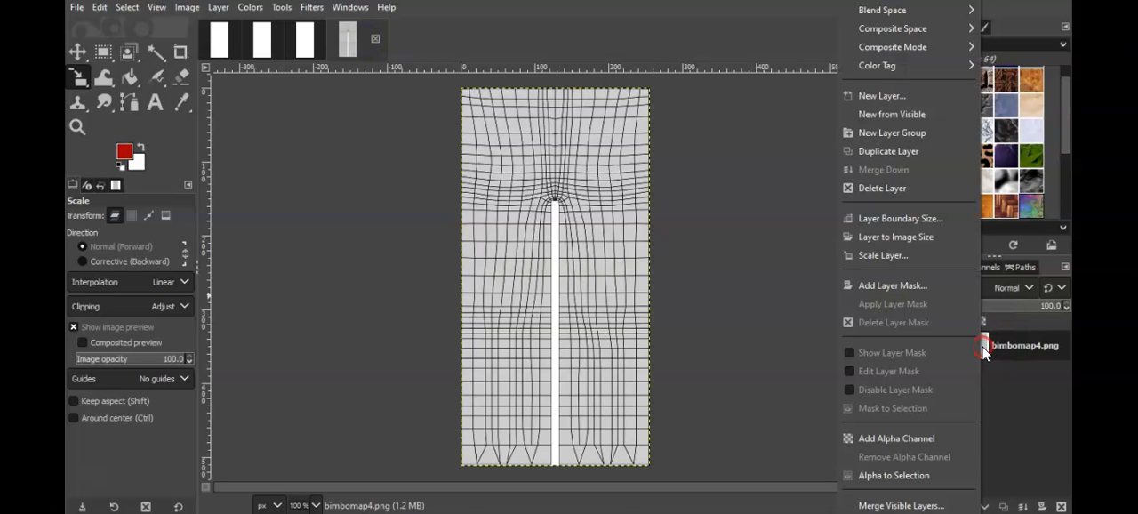
click(911, 93)
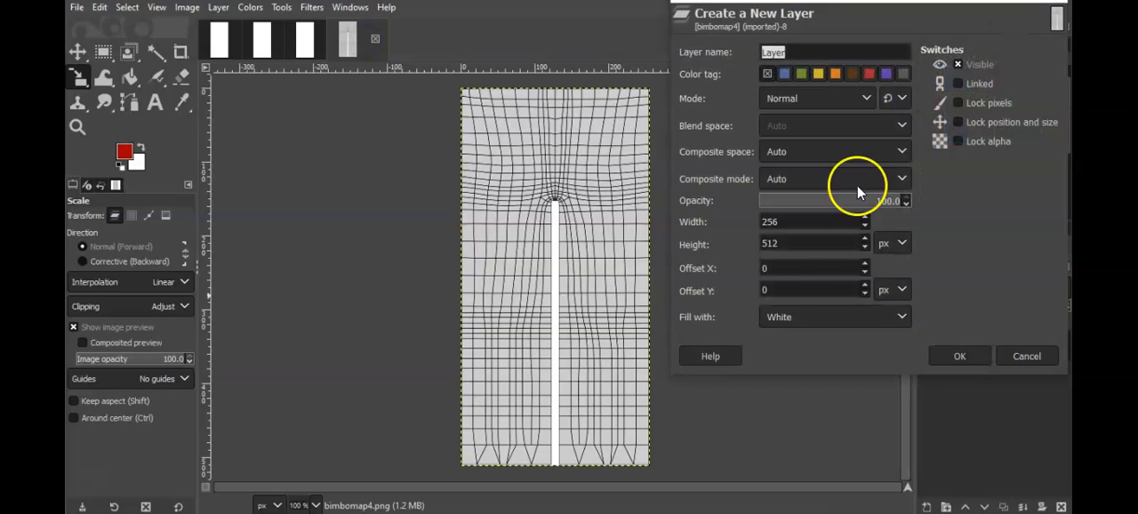
click(974, 357)
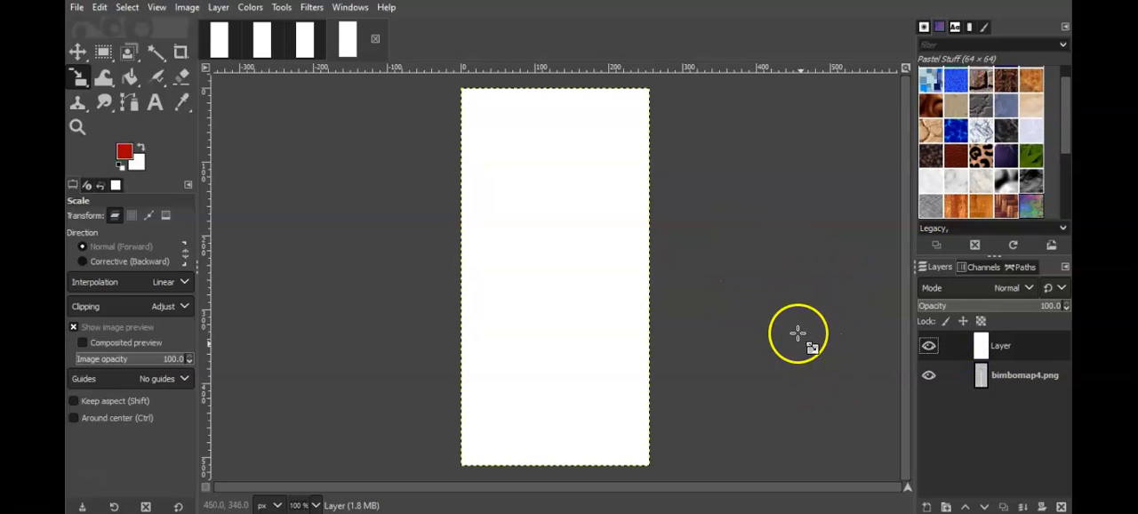
Step: Move the bimbomap4.png and bimbomap3.png mesh map layers above the white layer in their respective images
click(980, 379)
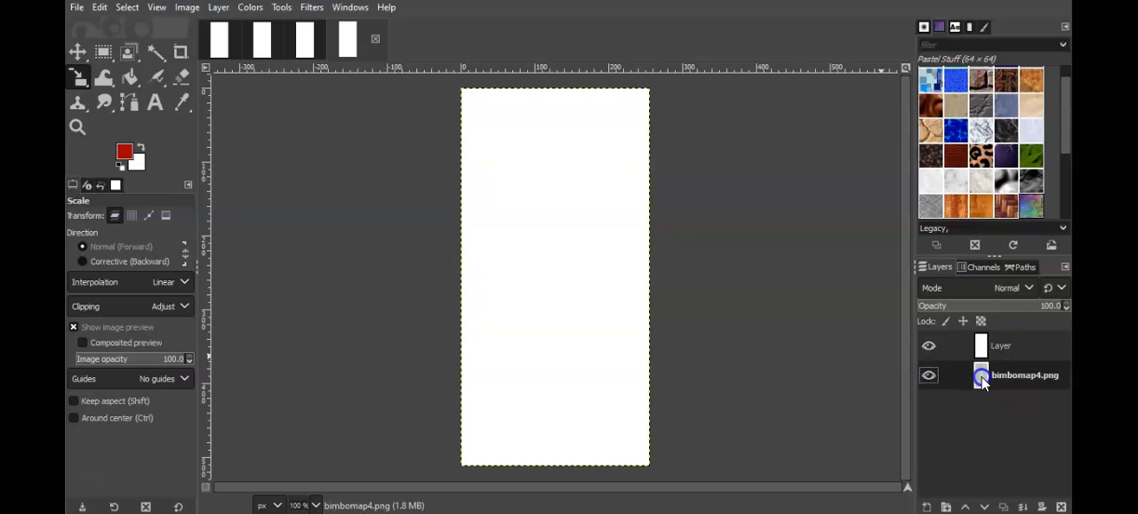
drag(980, 380, 1004, 334)
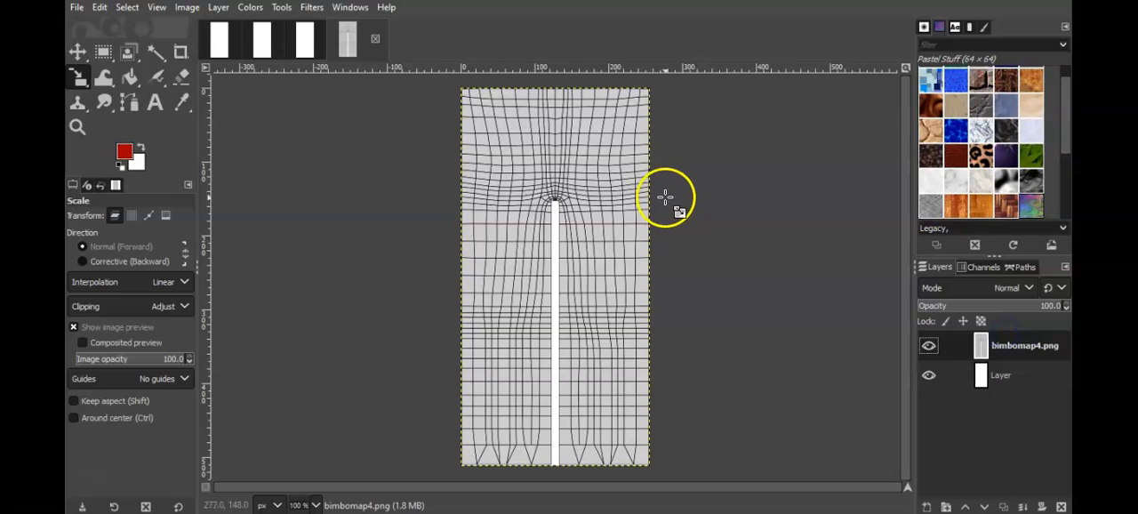
click(307, 47)
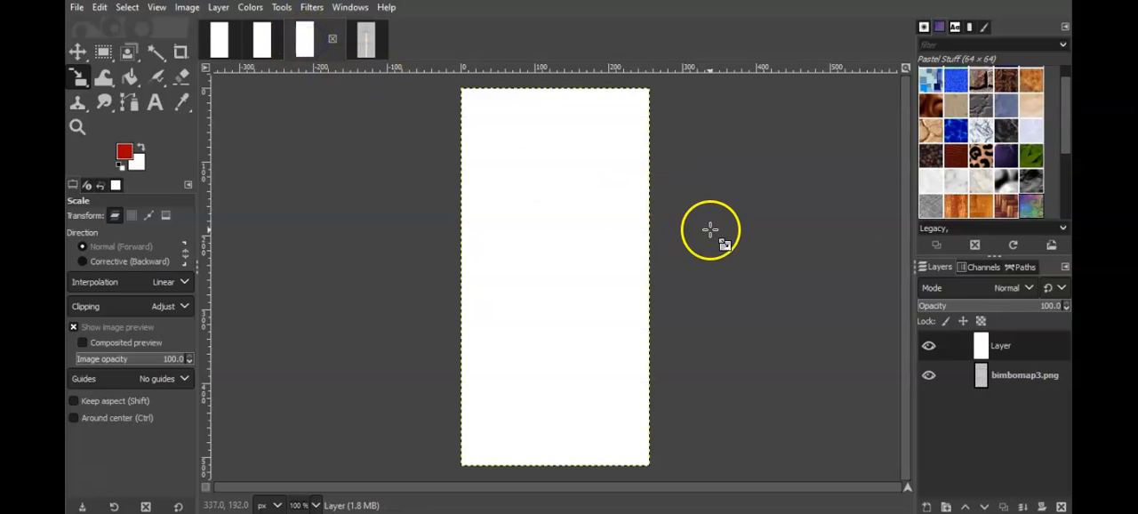
drag(985, 372, 1011, 342)
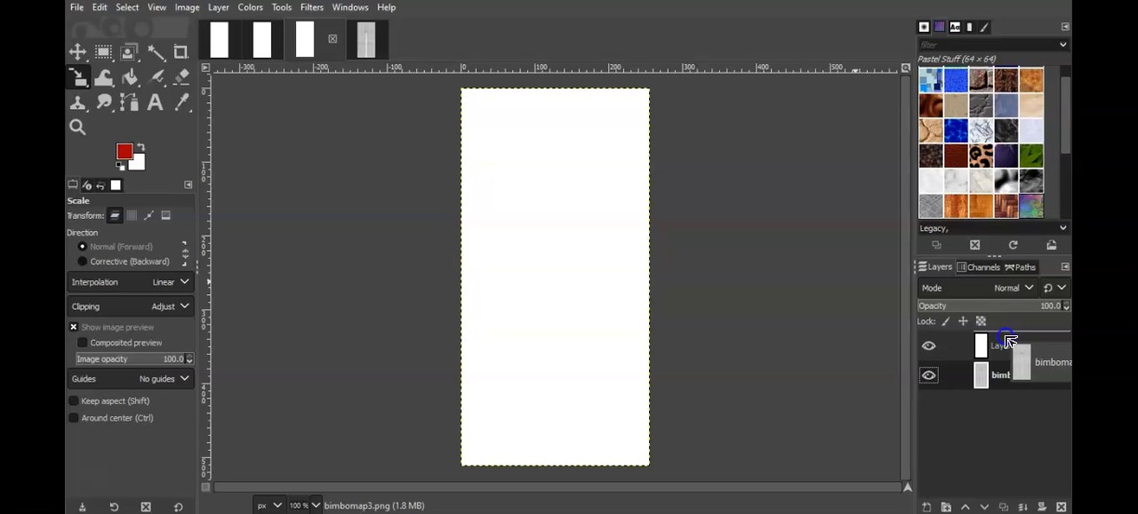
drag(1011, 342, 1005, 337)
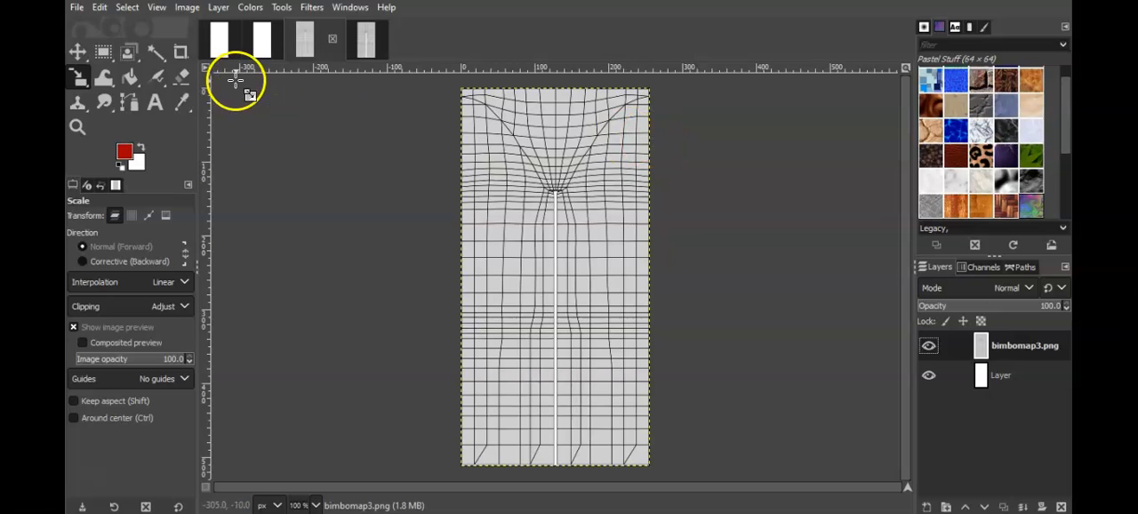
Step: Move the bimbomap2.png and bimbomap.png mesh map layers above the white layer in their respective images
click(269, 49)
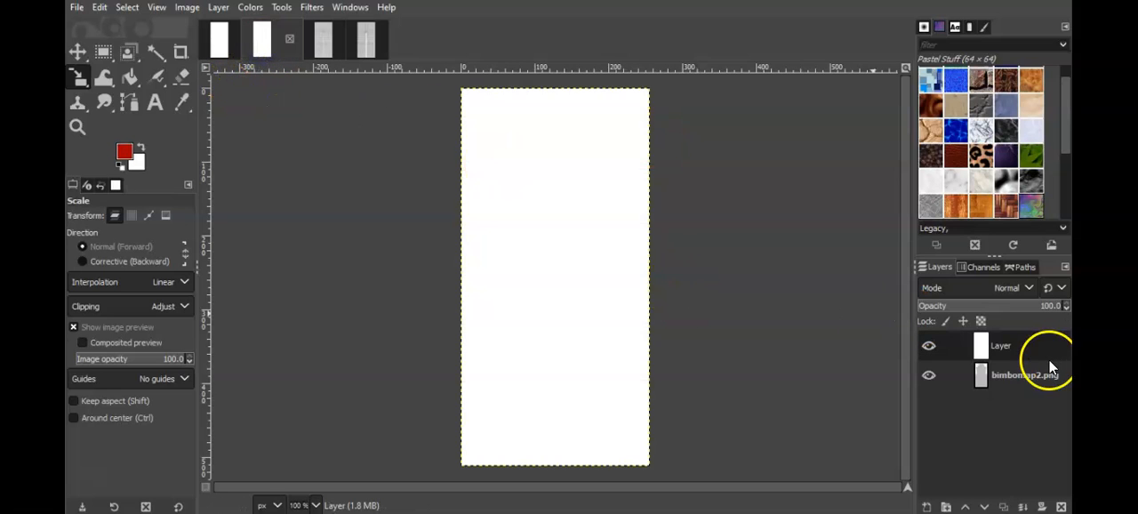
drag(985, 384, 1011, 337)
click(223, 41)
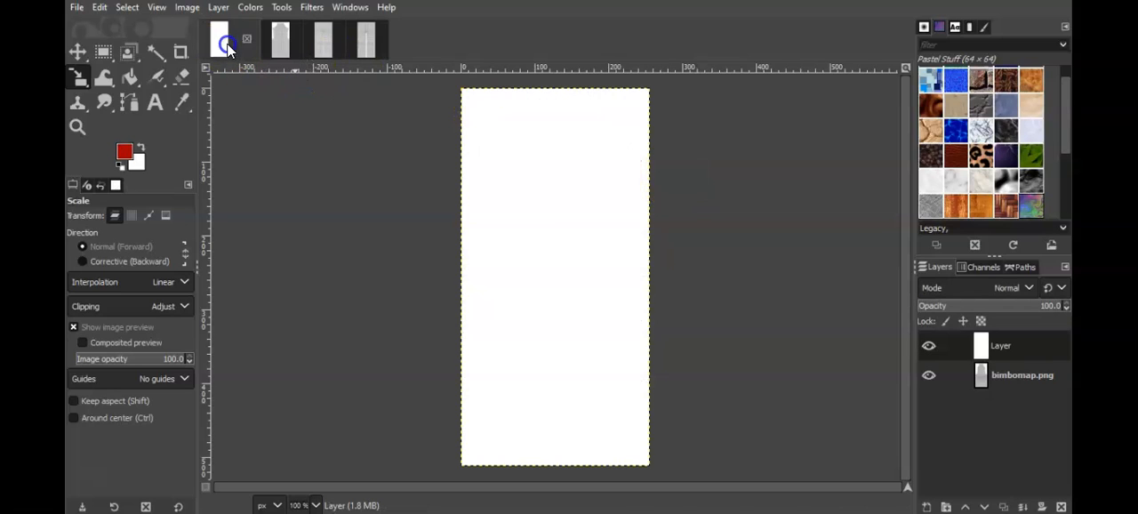
drag(983, 382, 1026, 339)
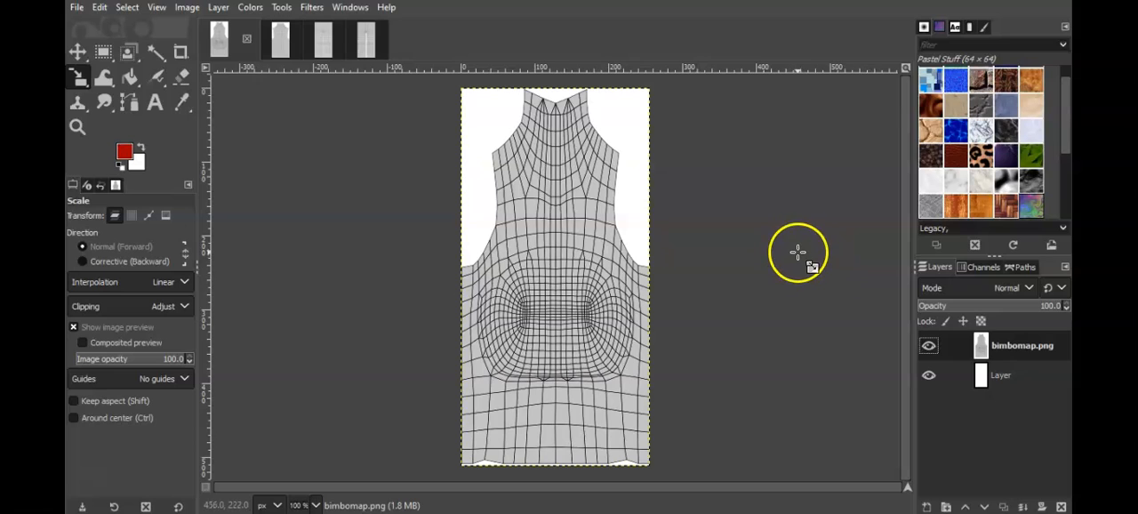
Step: Set the mesh map layer's opacity to 20.9 in the bimbomap.png, bimbomap2.png and bimbomap3.png images
click(922, 306)
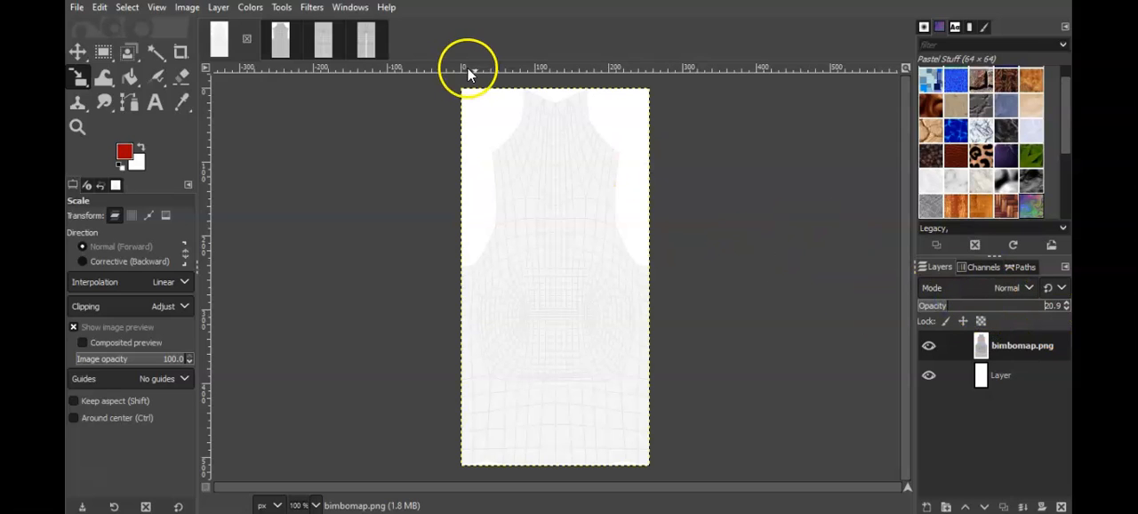
click(284, 52)
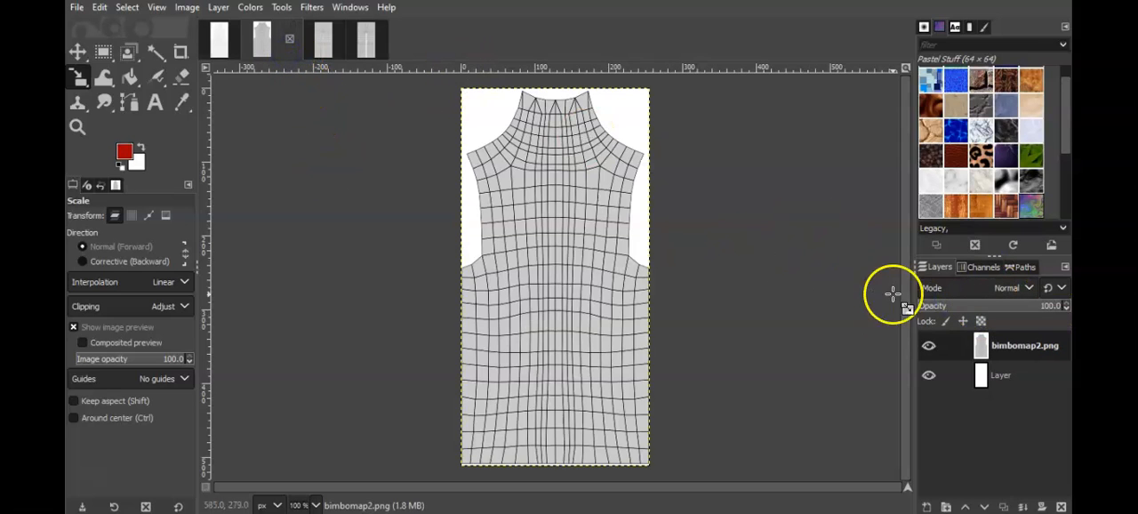
click(934, 293)
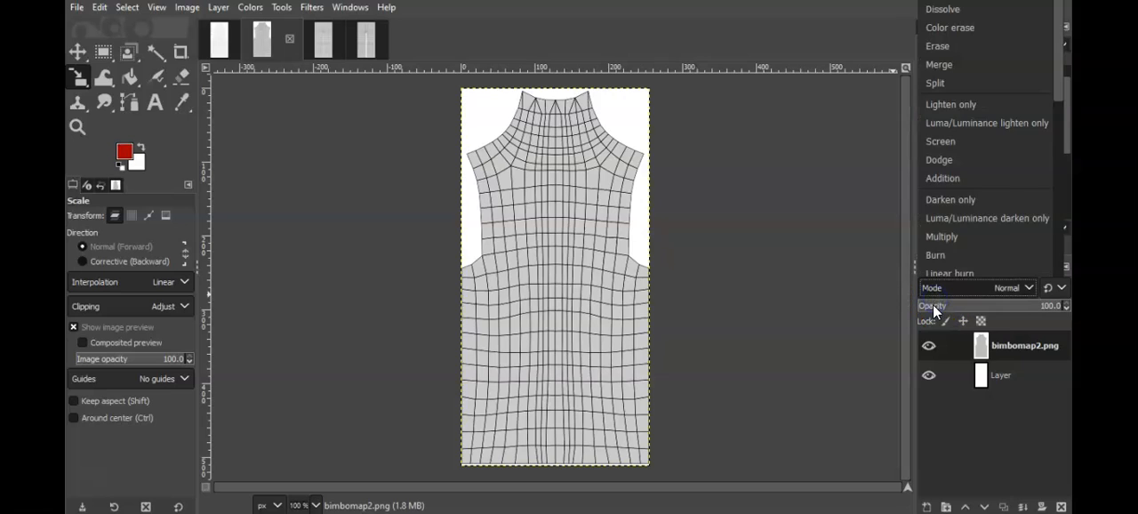
click(933, 310)
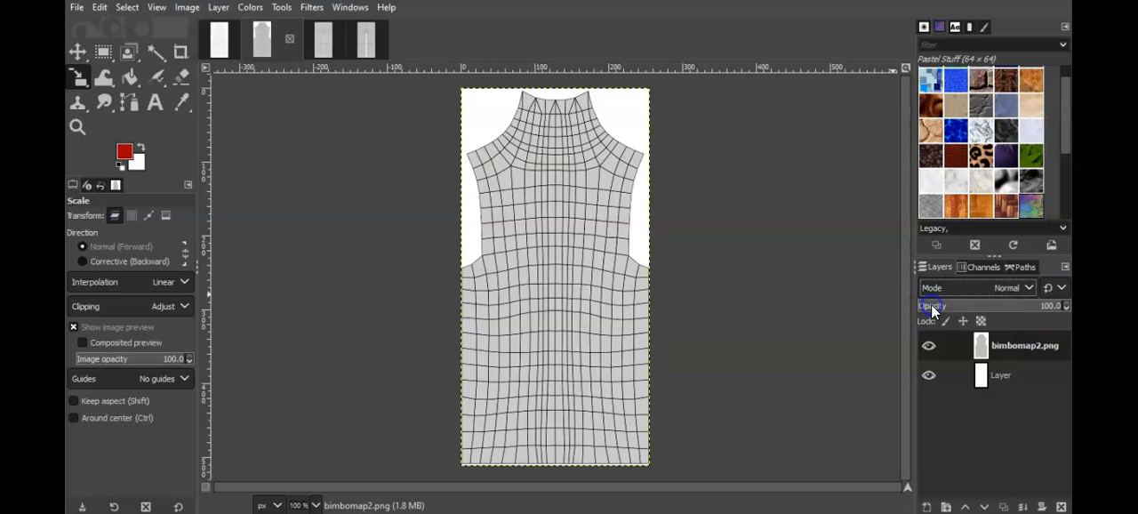
click(931, 307)
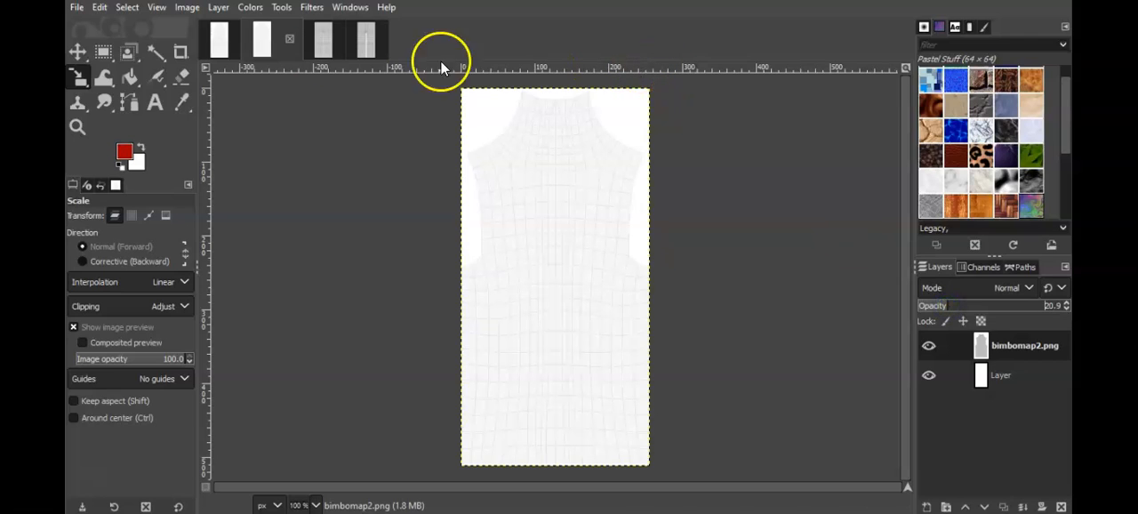
click(322, 51)
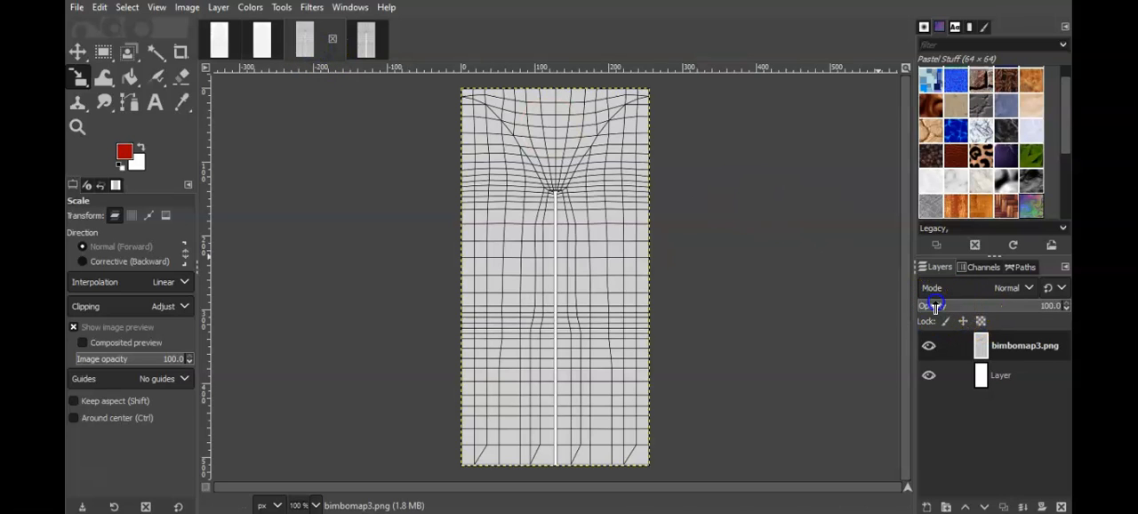
click(944, 305)
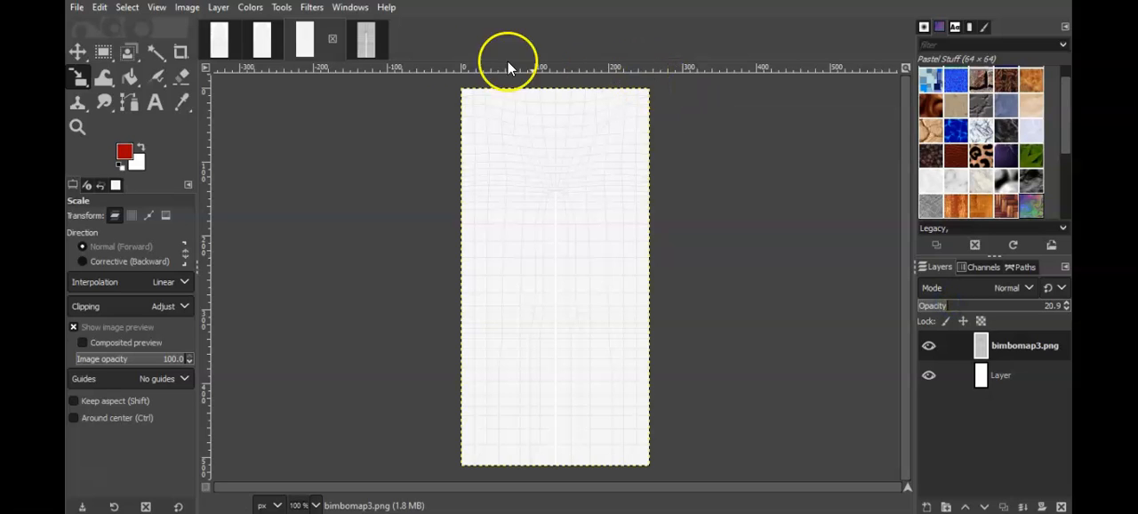
Step: Set the map layer's opacity to 20.9 in the bimbomap4.png image and duplicate its white layer
click(366, 40)
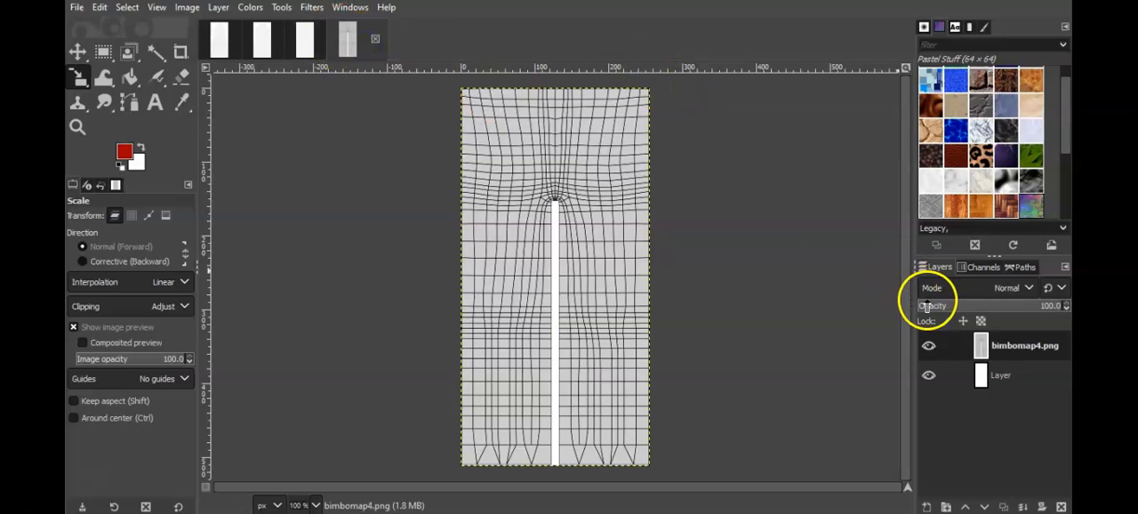
click(948, 306)
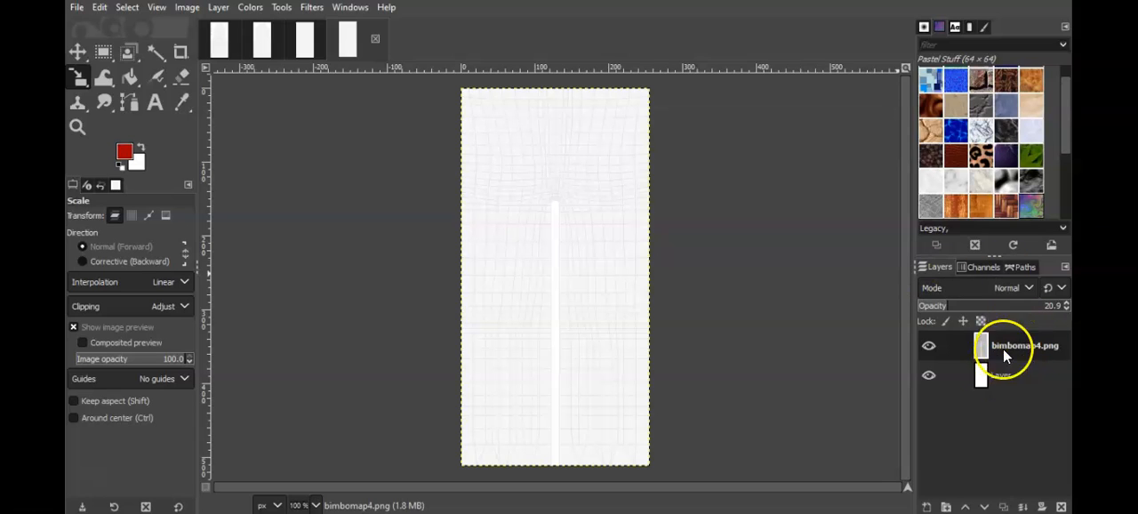
click(993, 374)
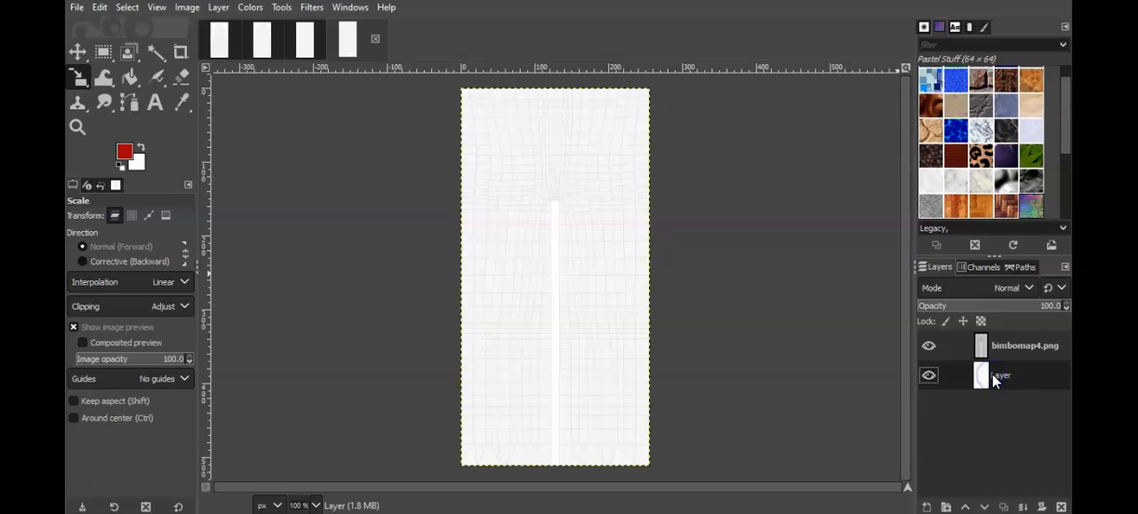
right_click(1005, 374)
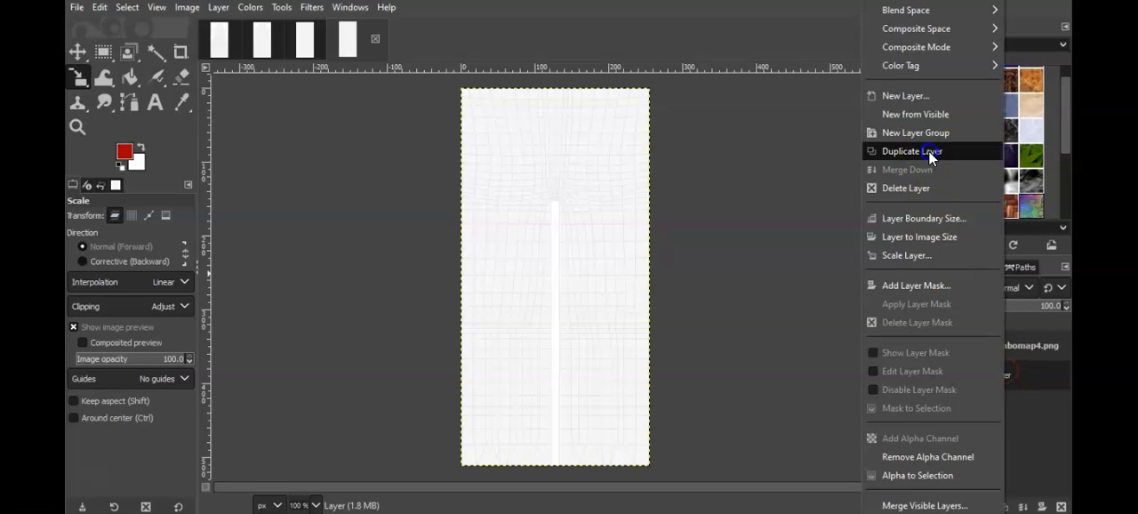
click(1003, 149)
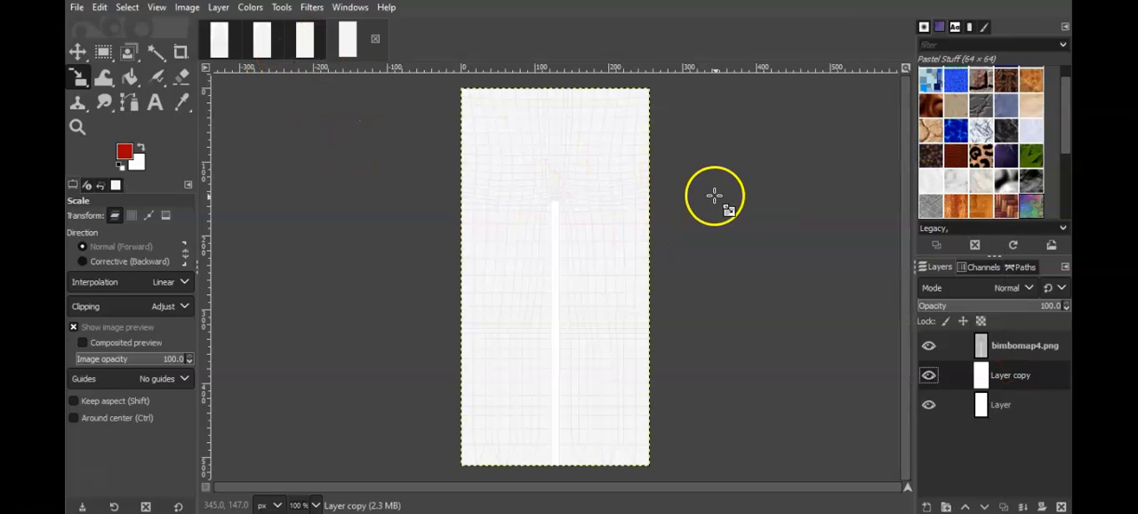
Step: Duplicate the white layer in the bimbomap3.png and bimbomap2.png images
click(306, 39)
click(979, 377)
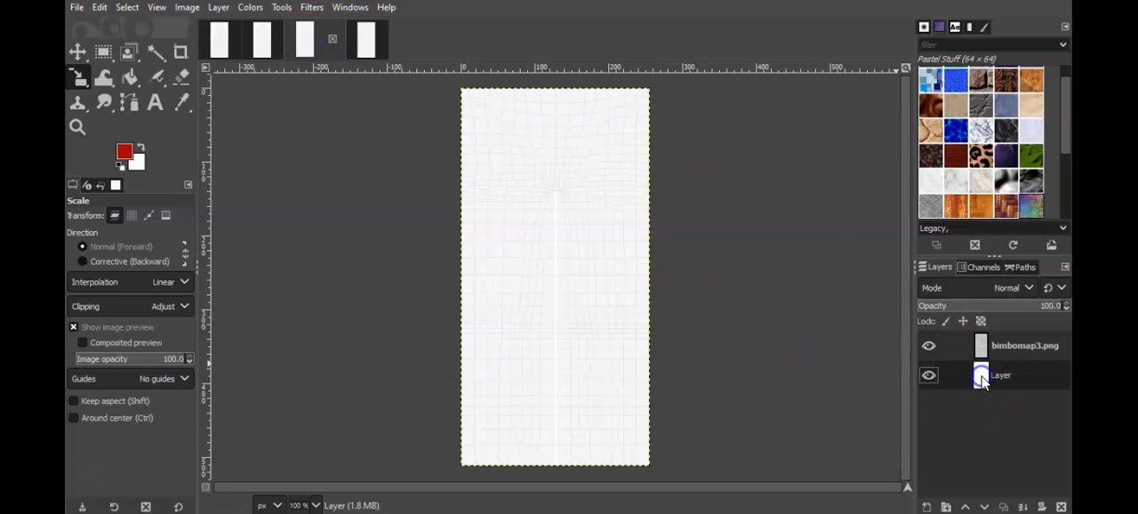
right_click(979, 378)
click(894, 150)
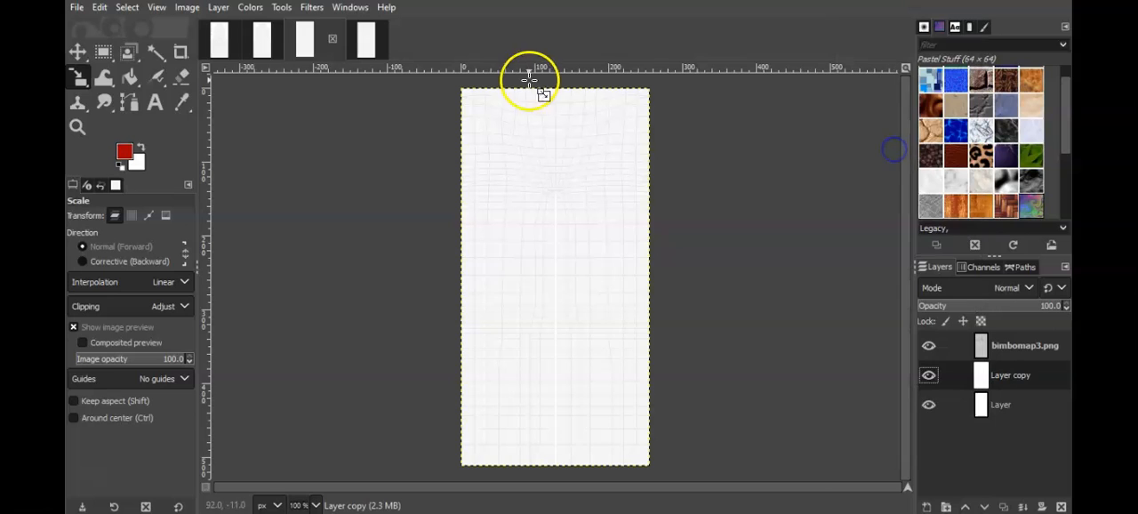
click(255, 40)
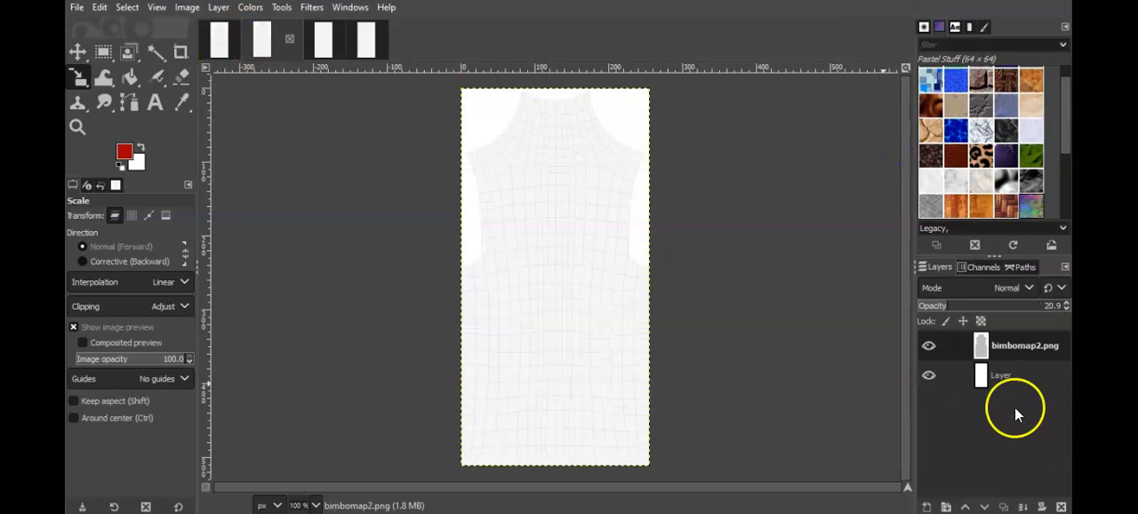
click(990, 377)
right_click(989, 375)
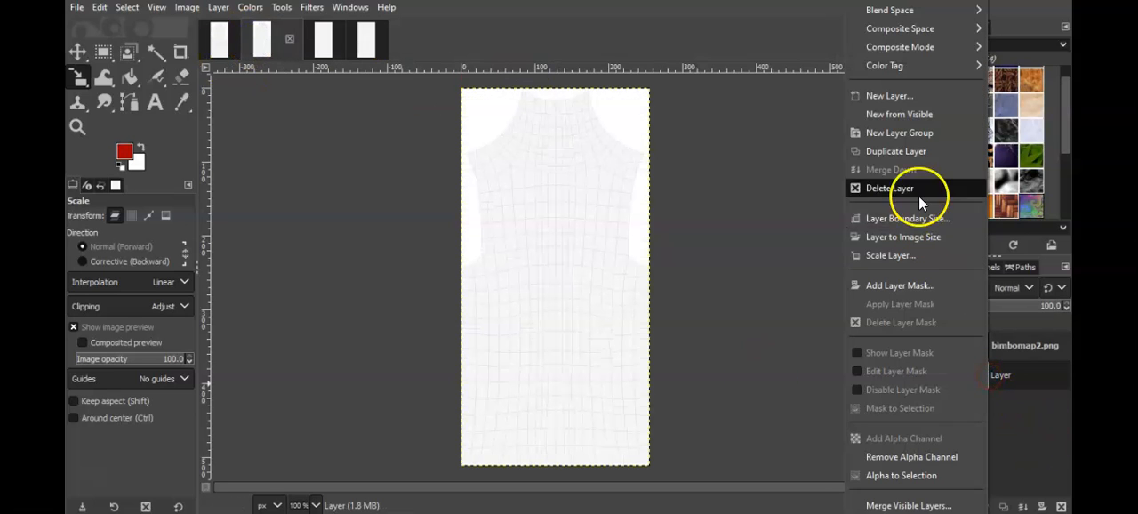
click(913, 152)
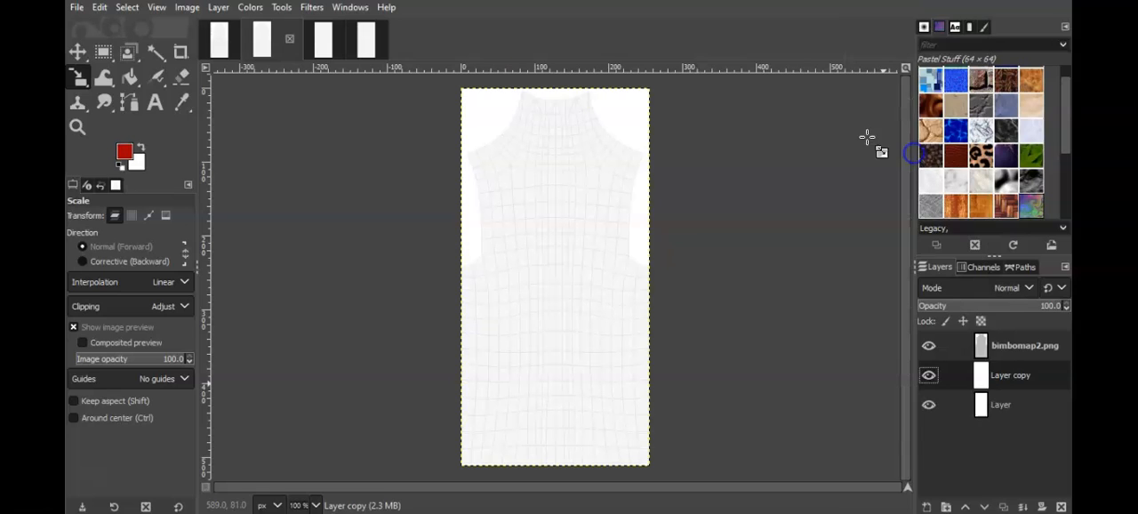
Step: Duplicate the white layer in the bimbomap.png image and hide its mesh map layer
click(223, 43)
click(992, 379)
right_click(991, 379)
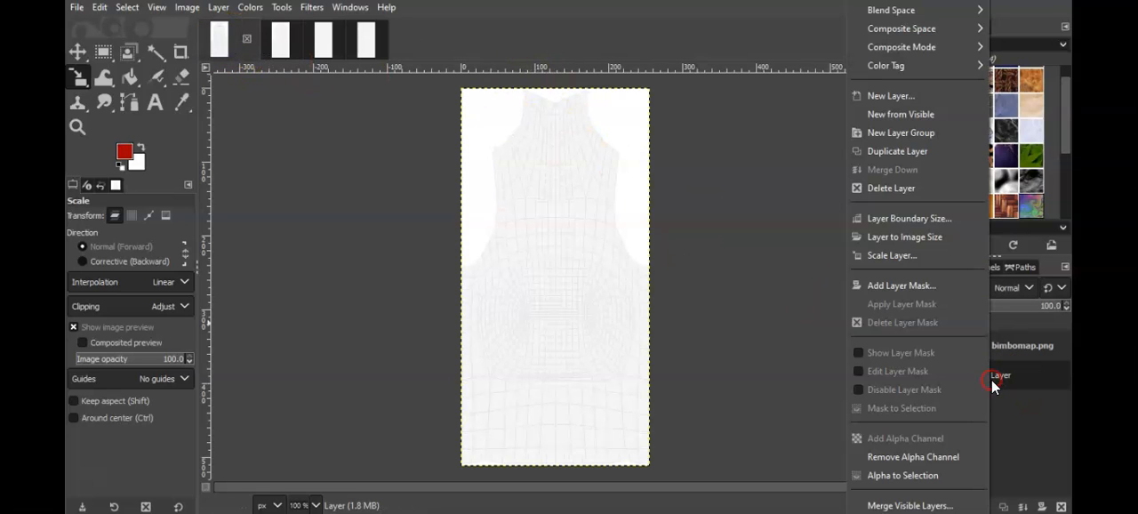
click(901, 154)
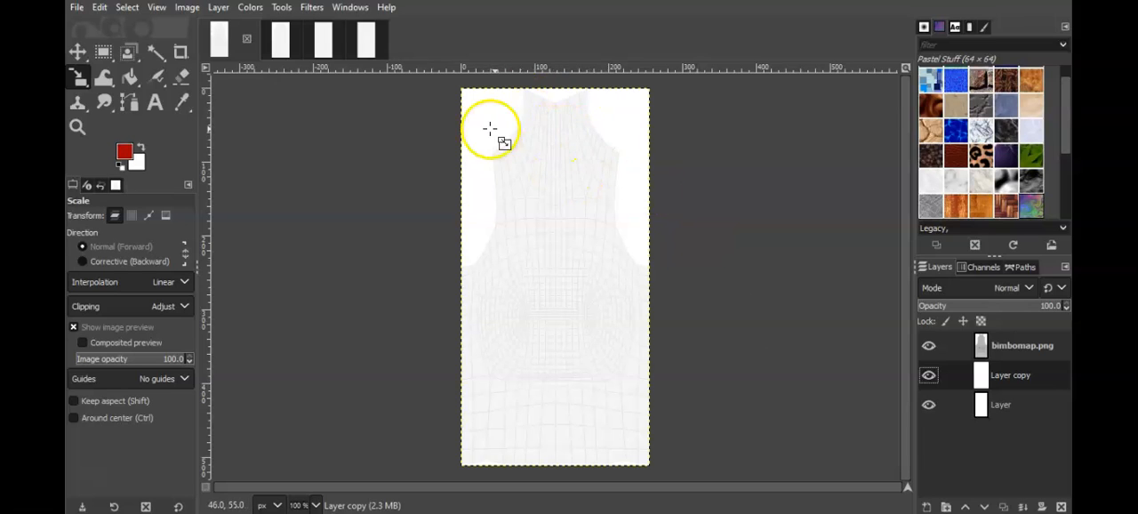
click(932, 346)
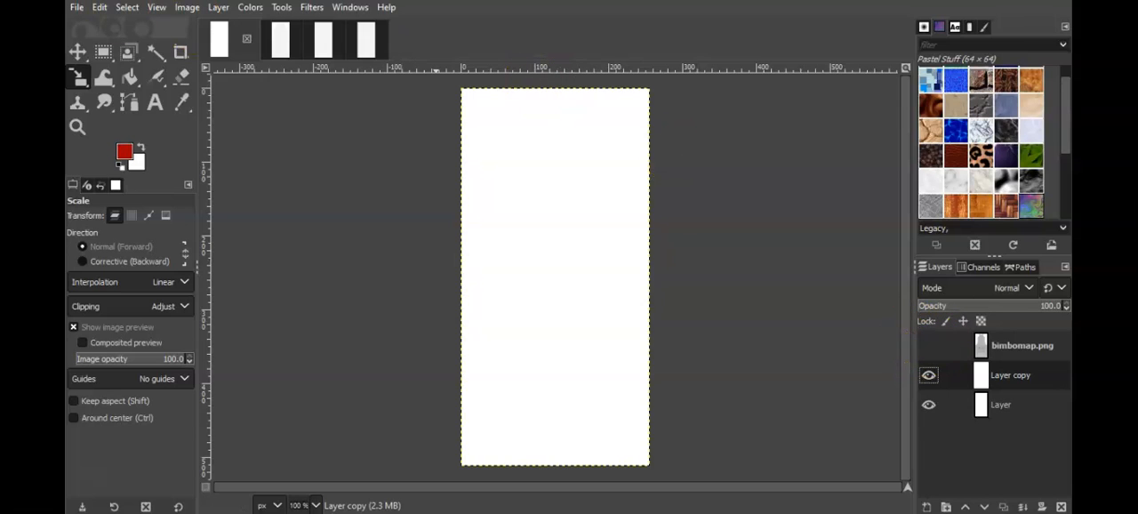
Step: Open mapz.jpg from the IMVUBorders folder on the Desktop as a new layer in the bimbomap.png image
click(76, 8)
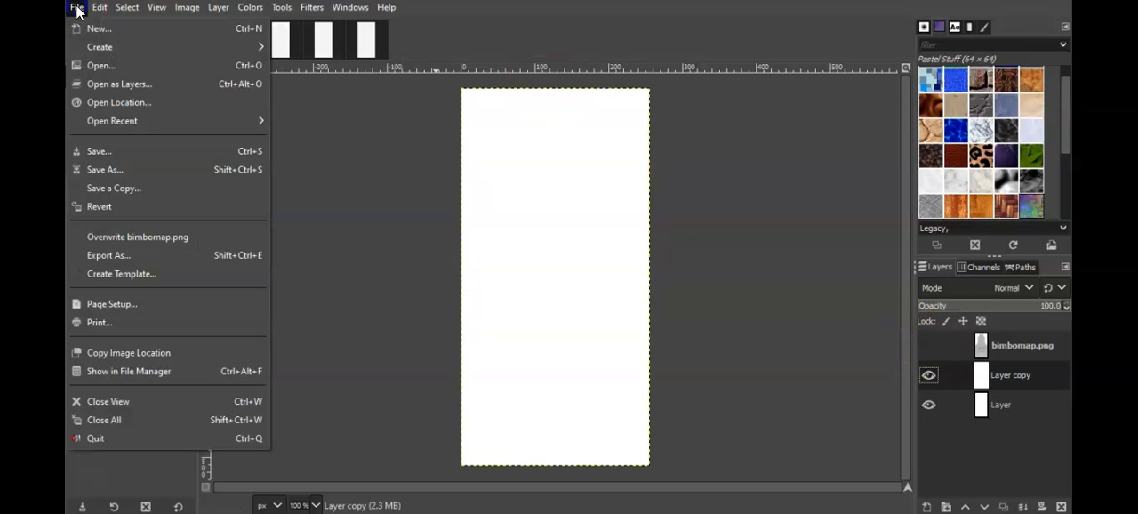
click(120, 84)
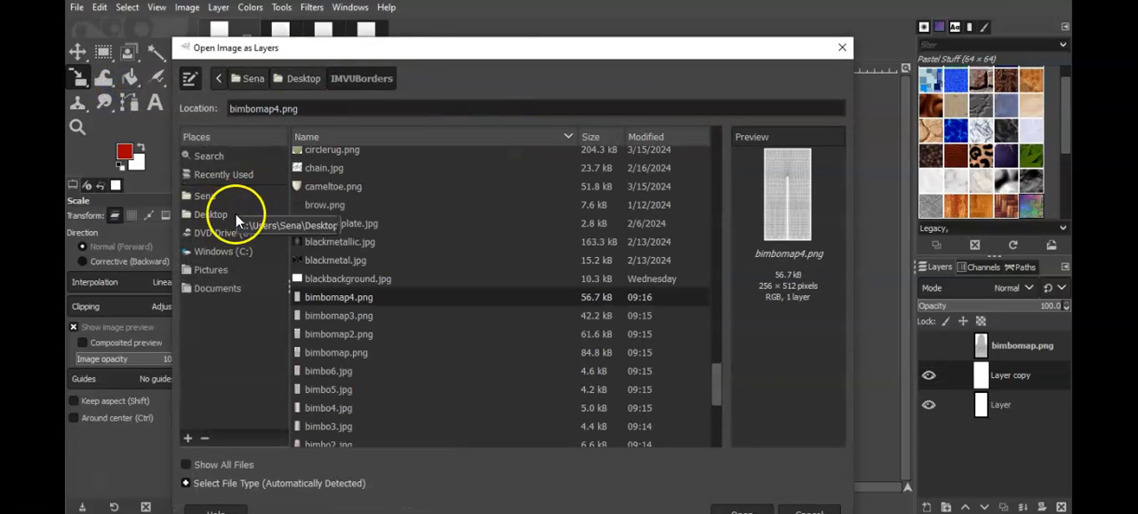
click(213, 216)
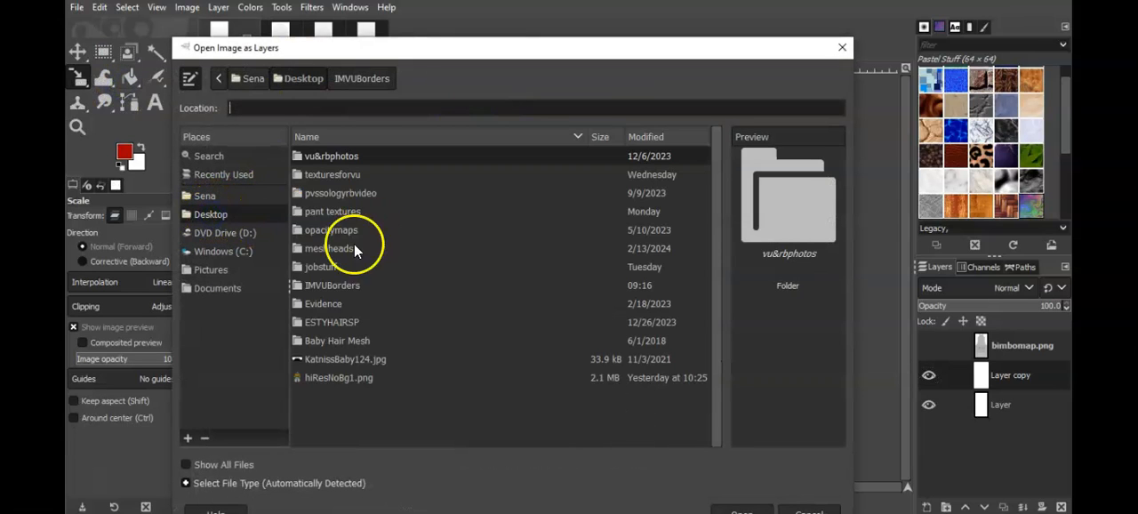
double_click(321, 176)
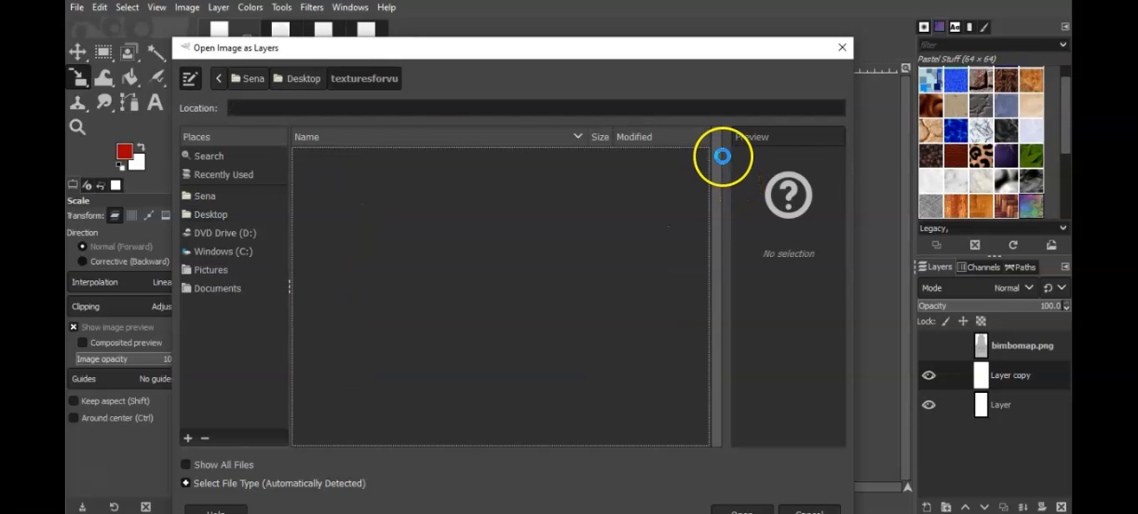
mouse_move(716, 147)
mouse_down()
mouse_move(716, 409)
mouse_move(708, 134)
mouse_up()
click(216, 215)
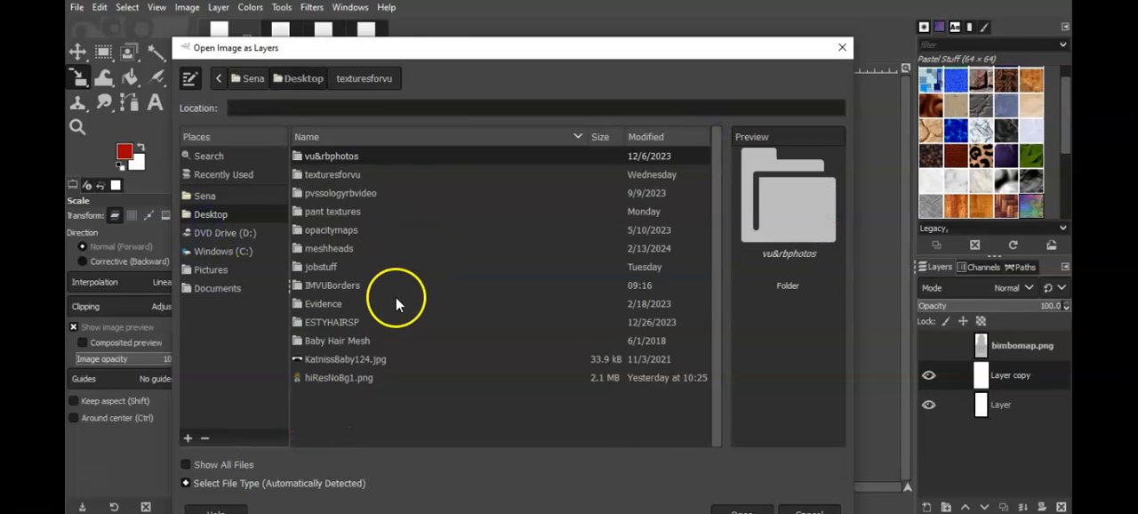
double_click(337, 285)
drag(711, 157, 718, 231)
click(331, 237)
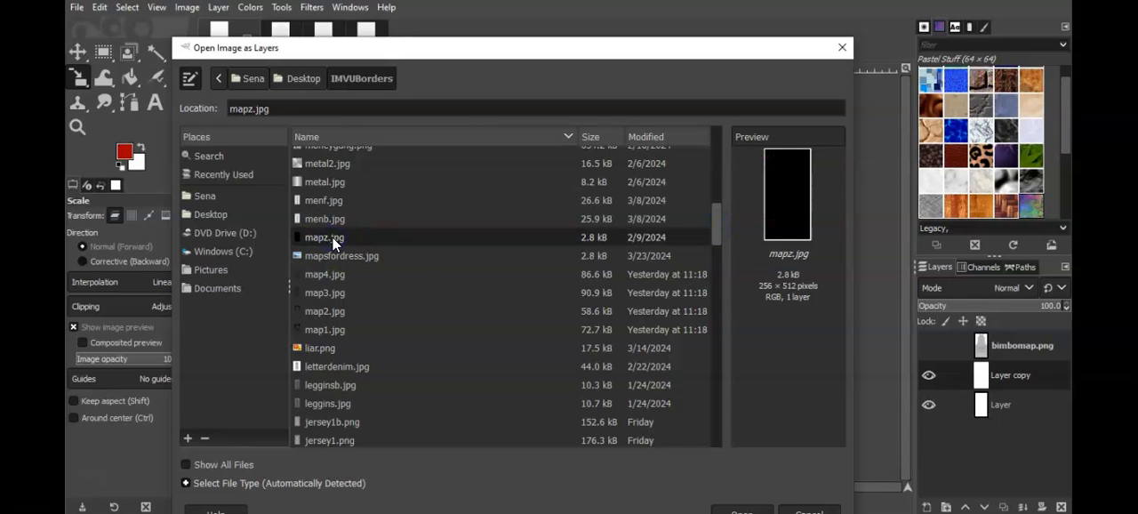
double_click(331, 236)
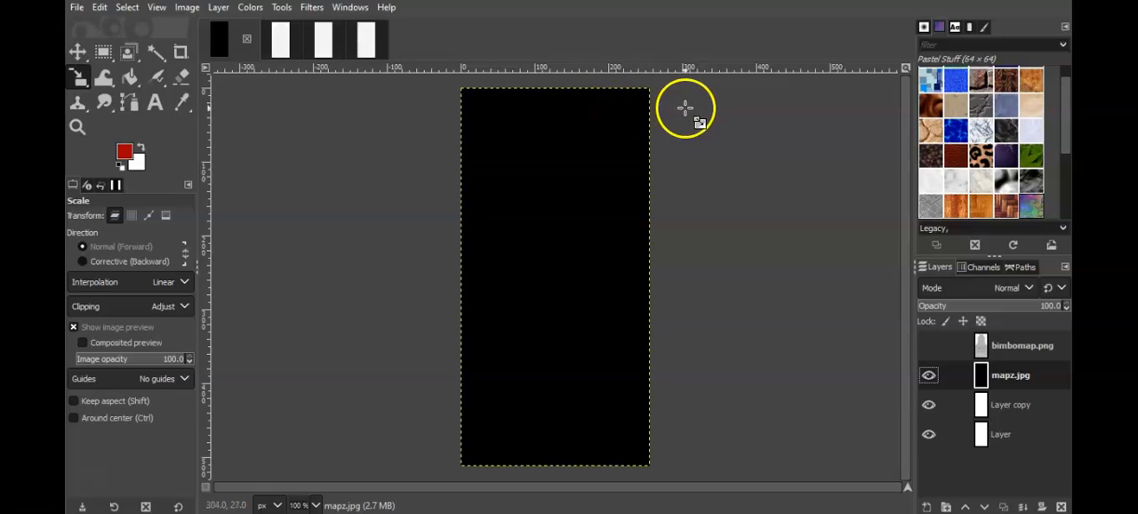
Step: Move the black mapz.jpg layer upward until it covers only about the top 90 px of the canvas
click(80, 52)
click(78, 55)
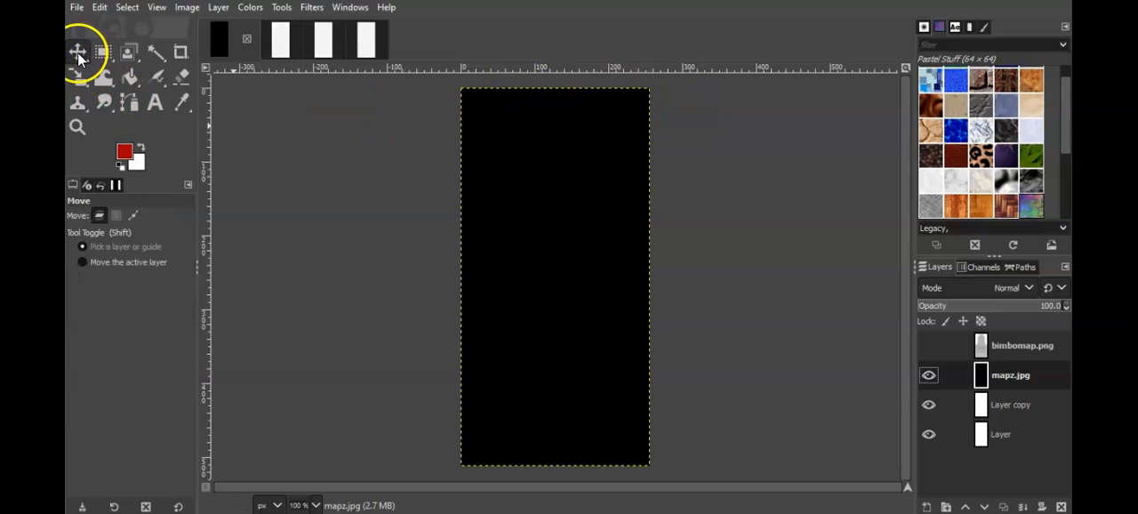
drag(580, 345, 579, 132)
drag(579, 165, 578, 78)
drag(578, 110, 579, 113)
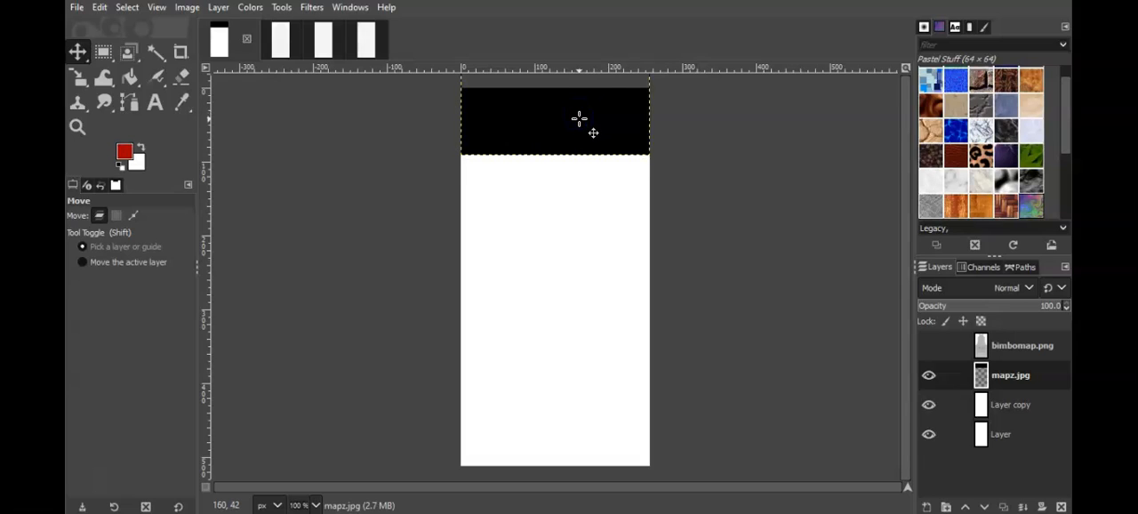
Step: Check the black strip against the mesh map and raise it to cover about the top 70 px of the canvas
click(928, 346)
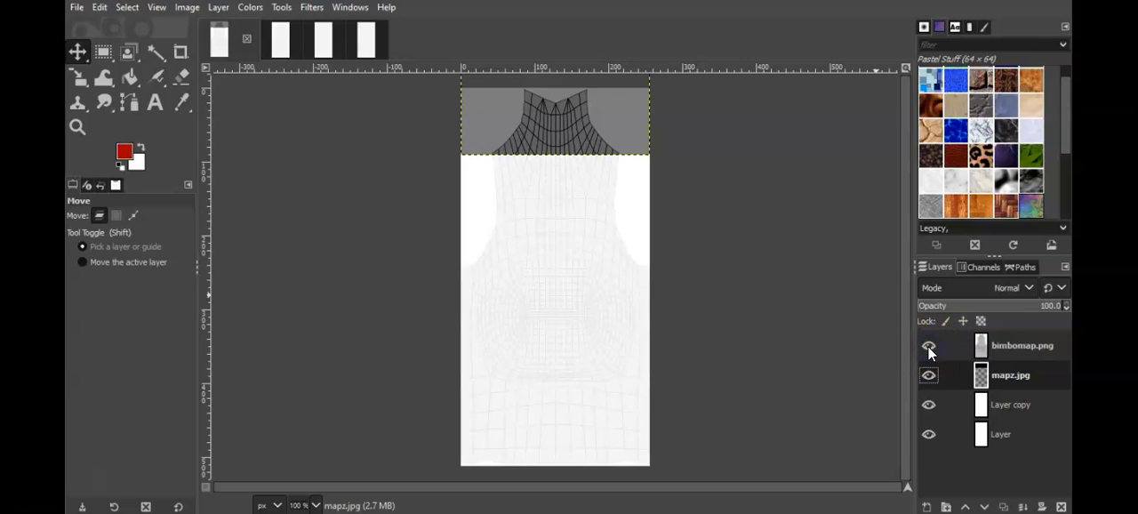
click(928, 346)
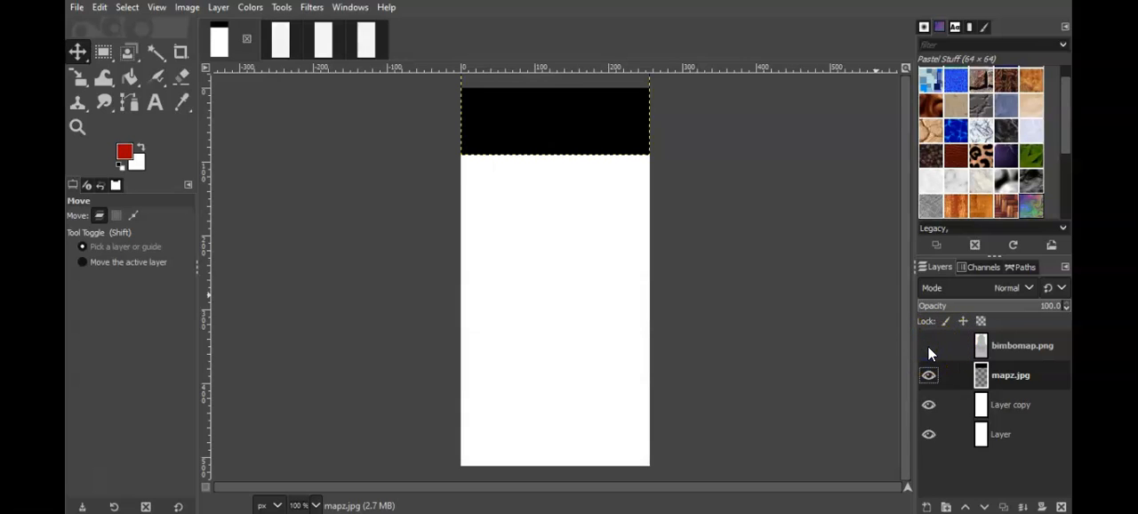
click(928, 345)
click(928, 346)
drag(566, 132, 567, 119)
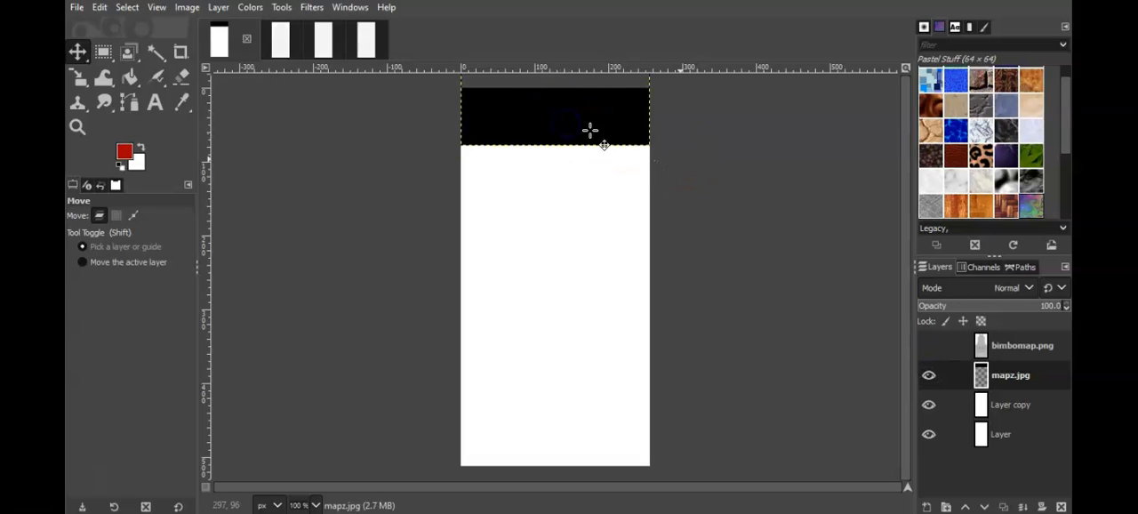
click(927, 347)
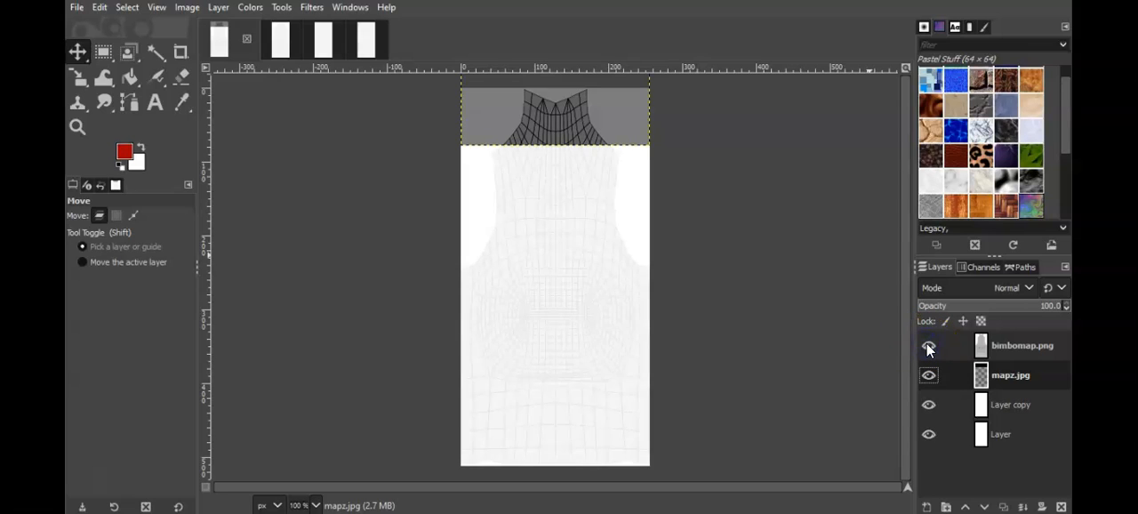
click(927, 347)
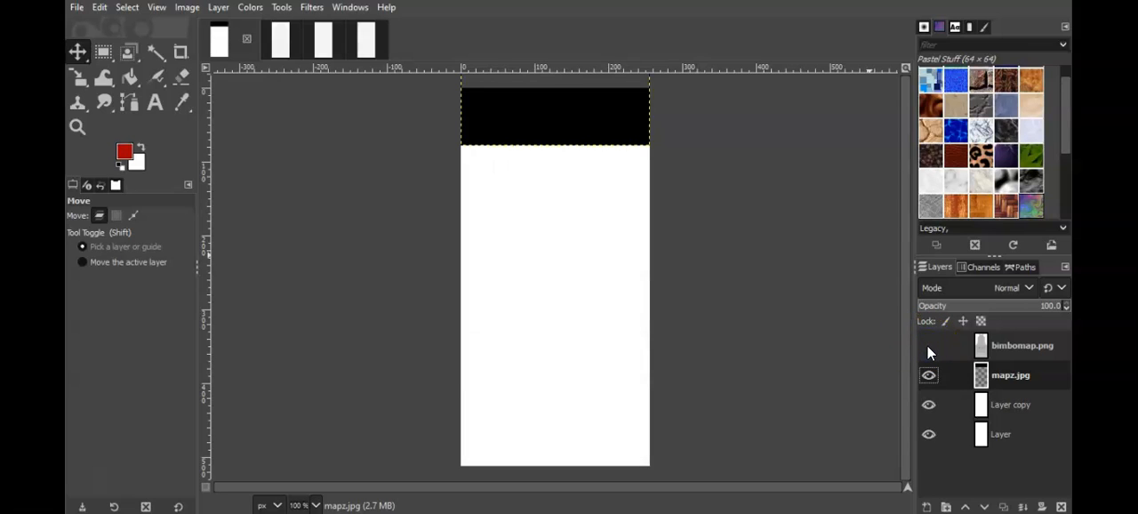
click(927, 347)
click(927, 347)
drag(584, 101, 583, 116)
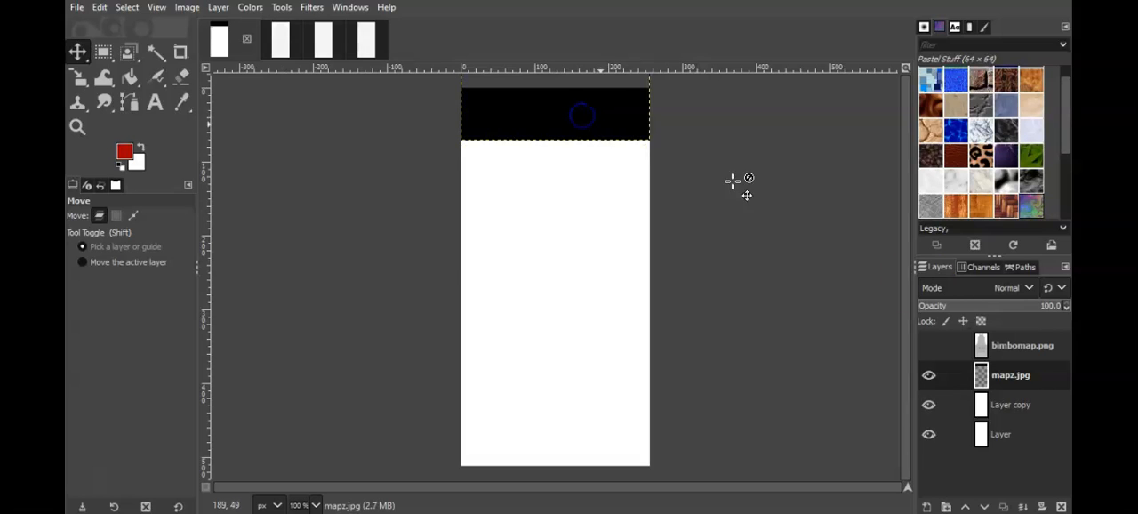
Step: Compare the strip with the mesh map again, raise it to cover about the top 65 px, and leave the map hidden
click(929, 349)
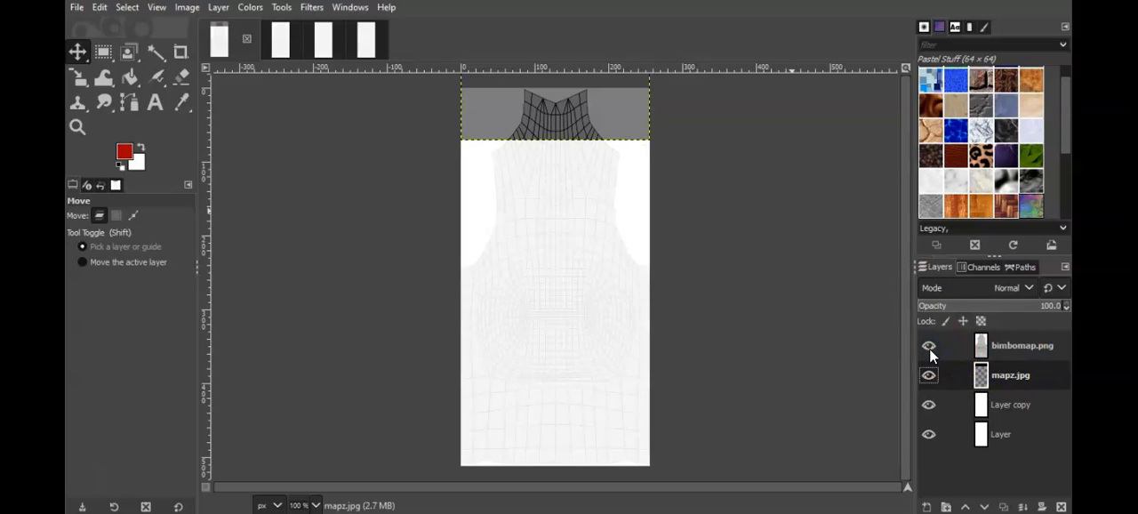
click(929, 347)
click(929, 348)
click(929, 347)
click(928, 348)
click(929, 348)
click(929, 348)
click(929, 348)
drag(567, 119, 568, 114)
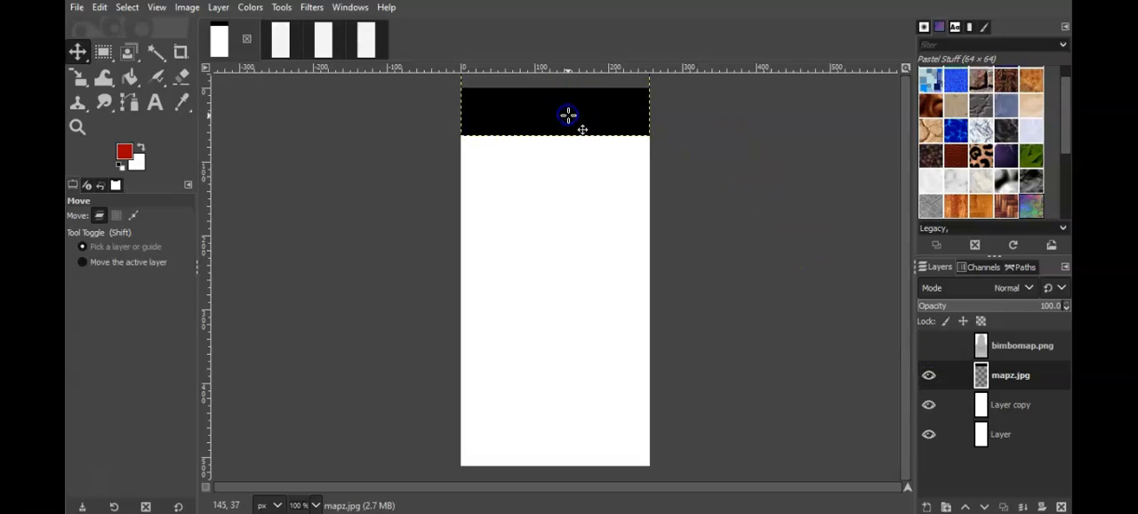
click(929, 347)
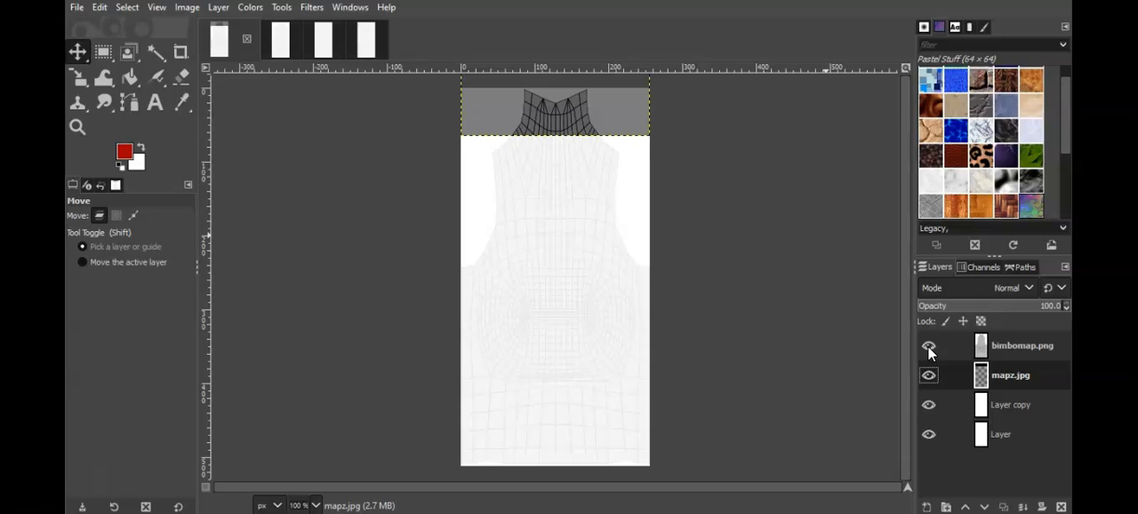
click(929, 348)
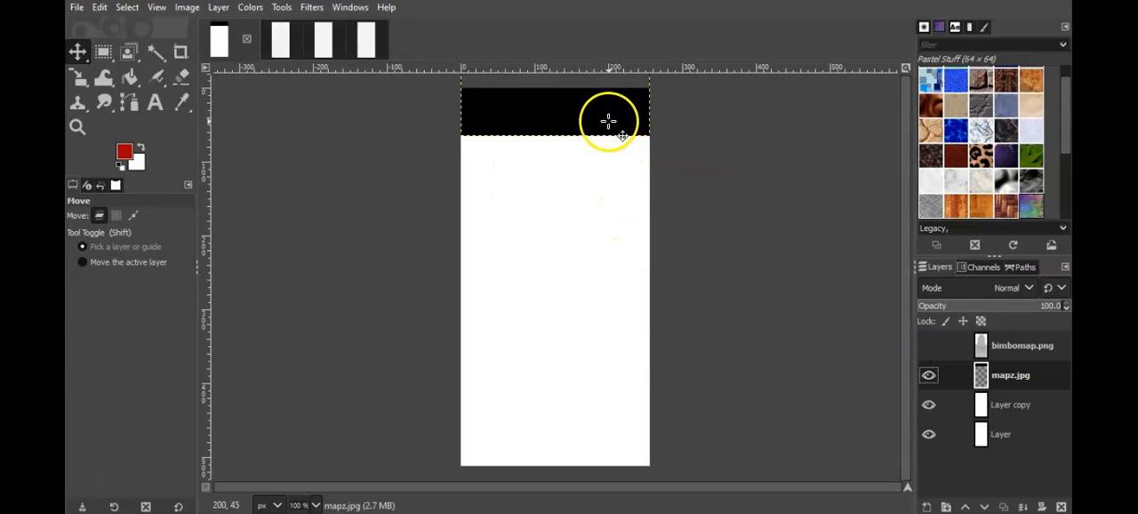
Step: Overwrite the bimbomap.png file with the black-and-white opacity image
click(77, 7)
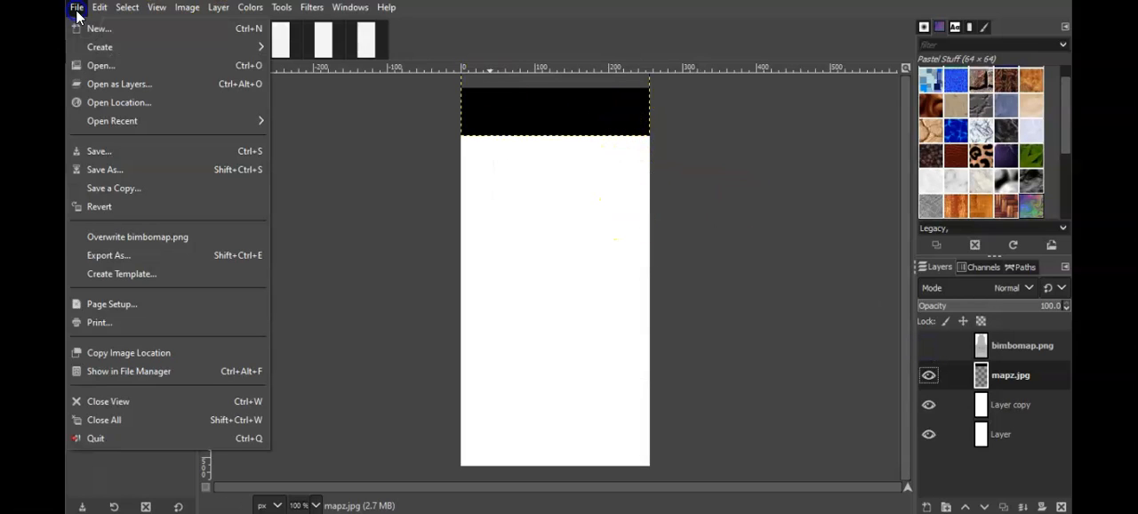
click(141, 236)
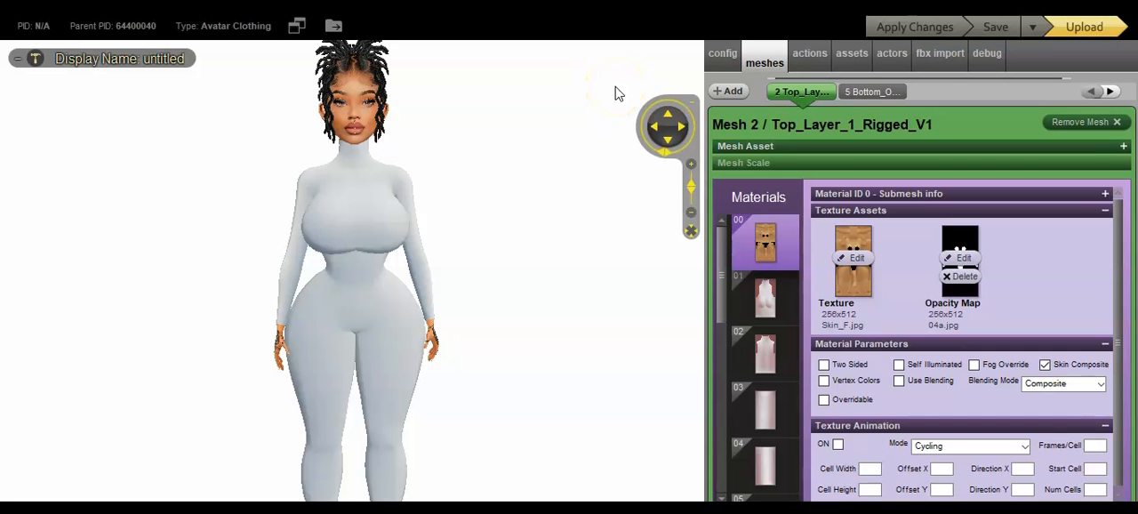
Step: Switch to IMVU's editor, replace material 00's opacity map with the black bodytemplate image, and apply the changes
click(960, 256)
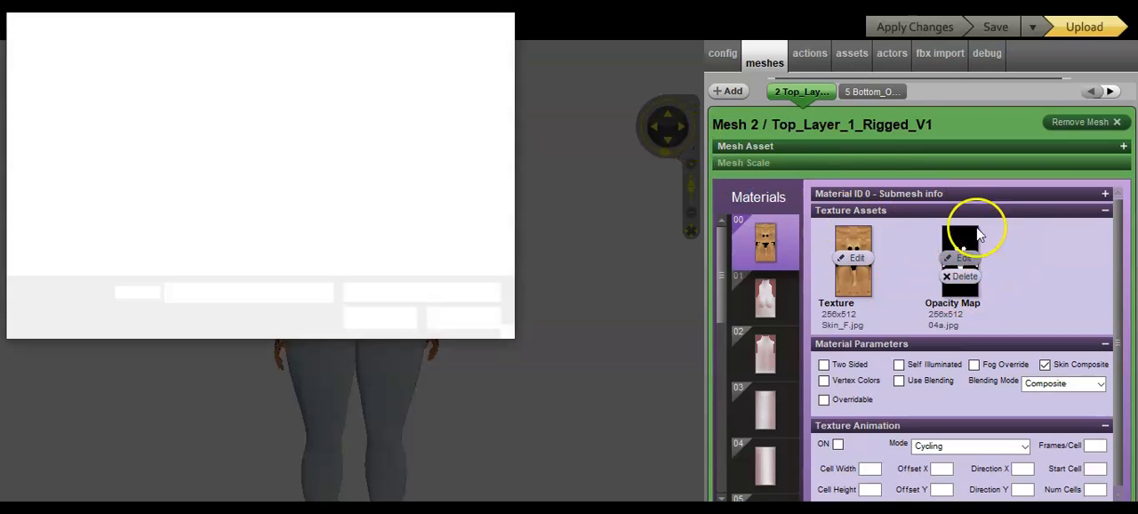
drag(507, 53, 509, 94)
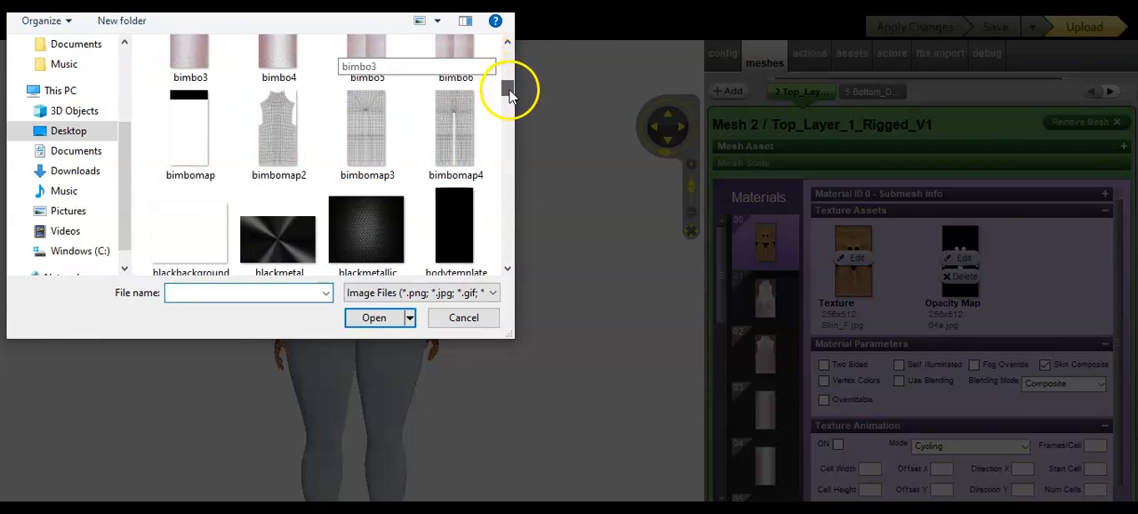
double_click(460, 236)
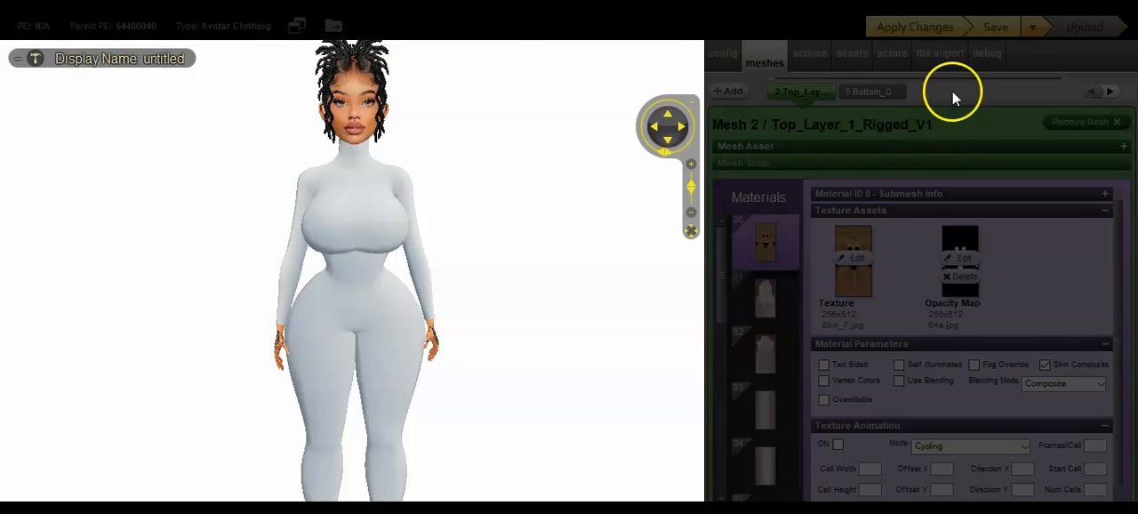
click(922, 32)
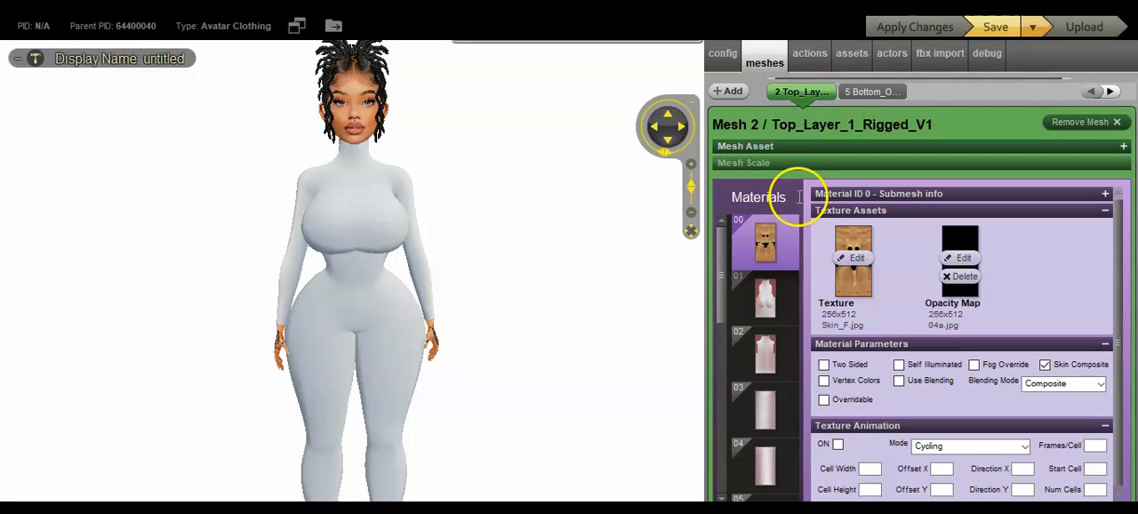
Step: Add bimbomap.png as the opacity map of material 01 and apply the changes
drag(725, 254, 725, 272)
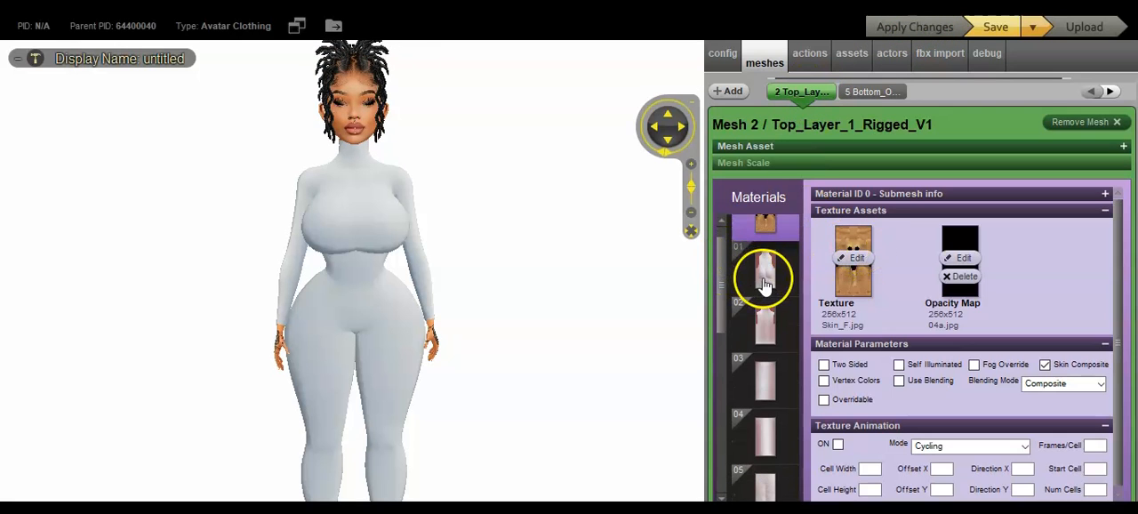
click(760, 272)
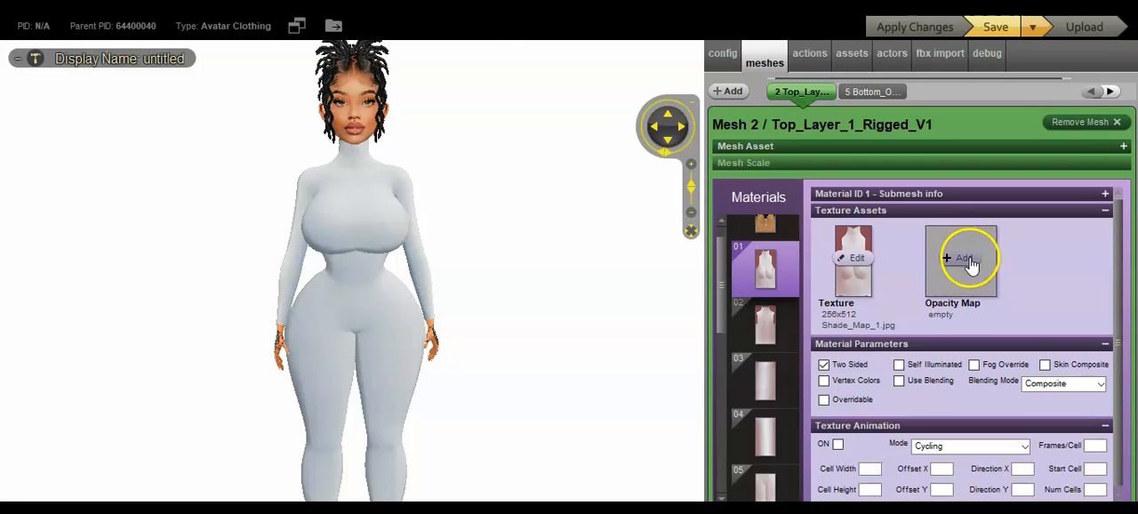
click(967, 259)
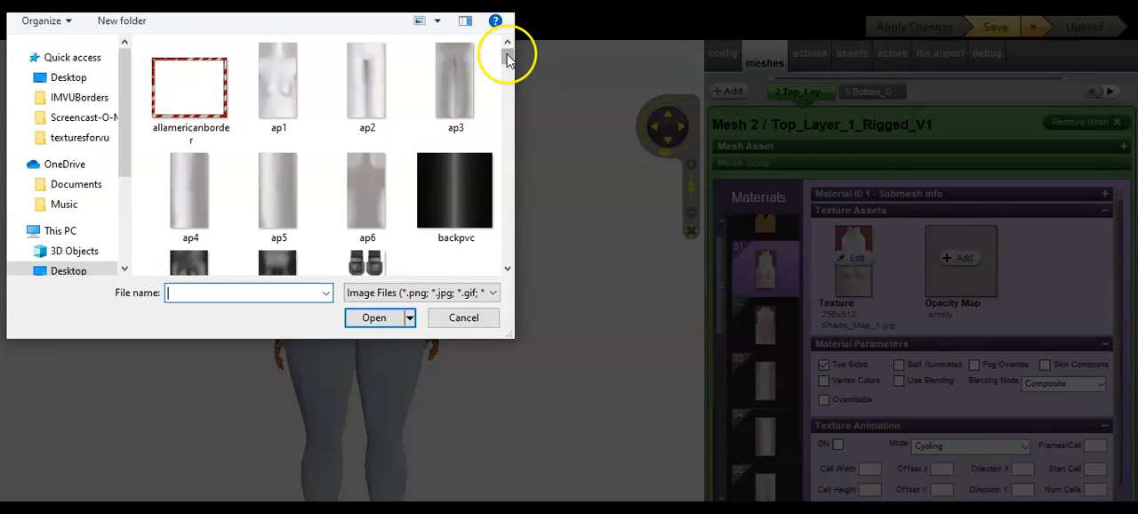
scroll(509, 53, down, 1)
drag(508, 60, 508, 86)
click(205, 140)
double_click(204, 140)
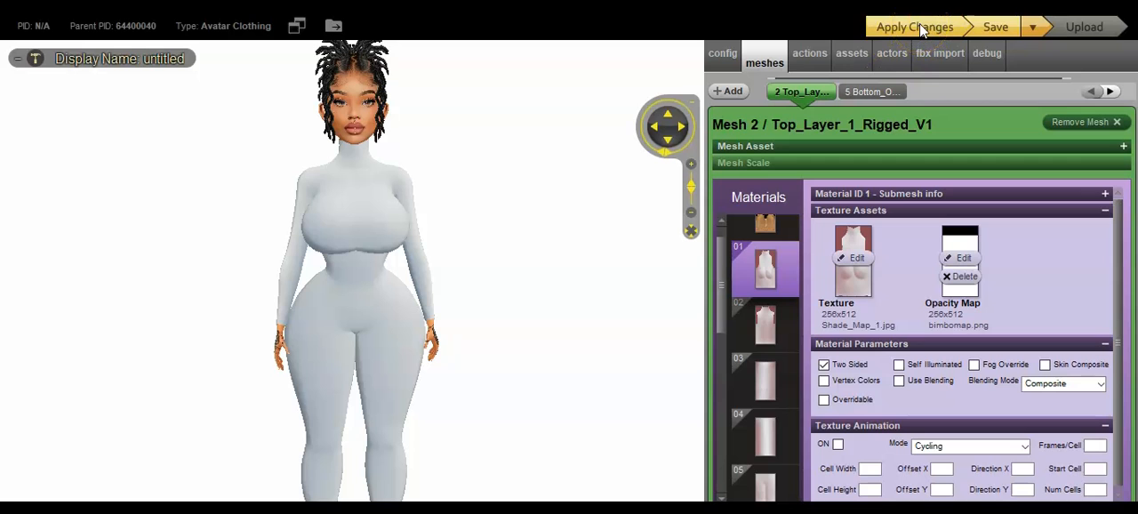
click(920, 25)
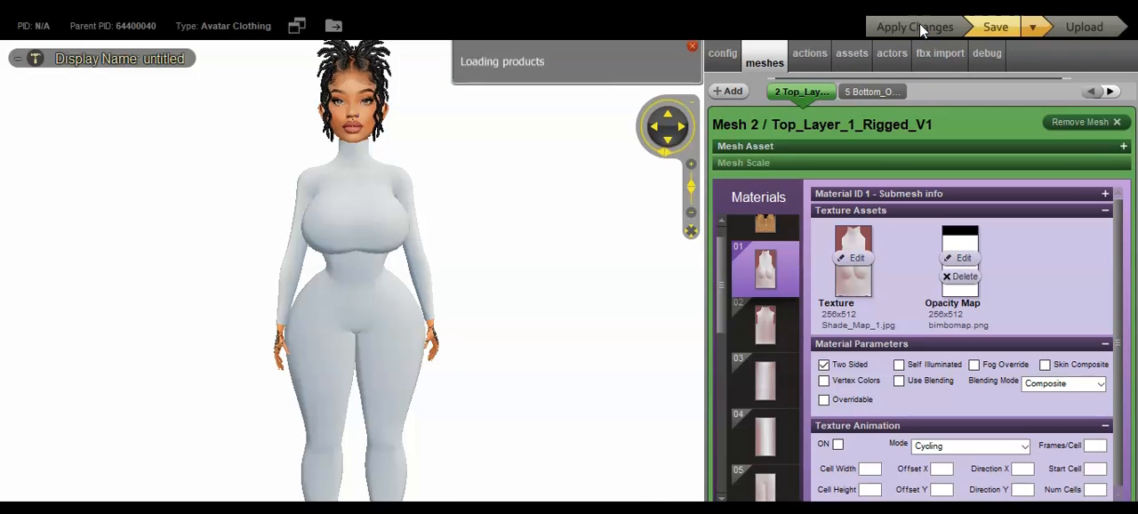
Step: Add bimbomap.png as the opacity map of material 08 and apply the changes to the avatar
scroll(596, 253, up, 3)
drag(597, 253, 567, 242)
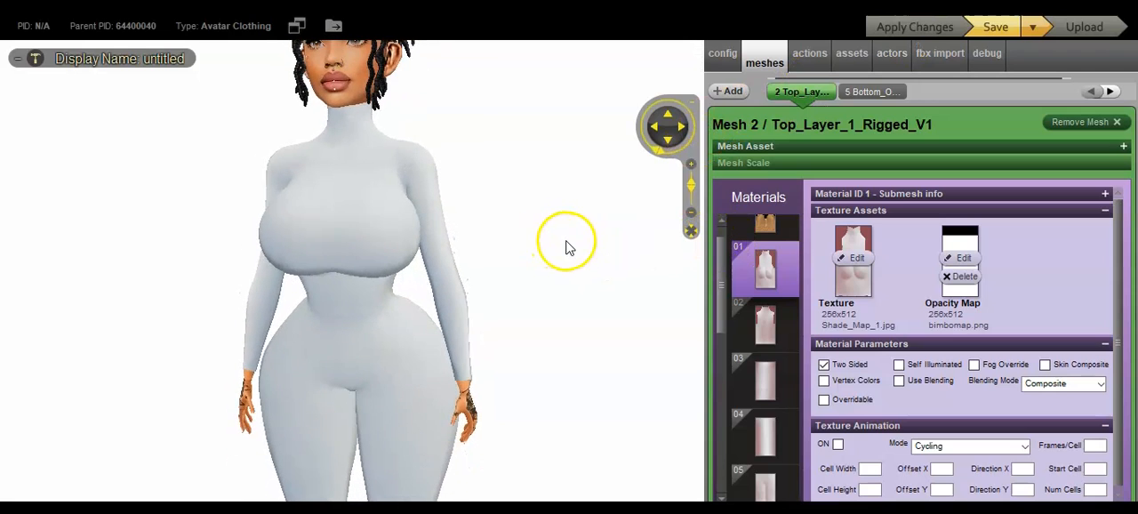
drag(727, 274, 734, 402)
scroll(764, 338, down, 1)
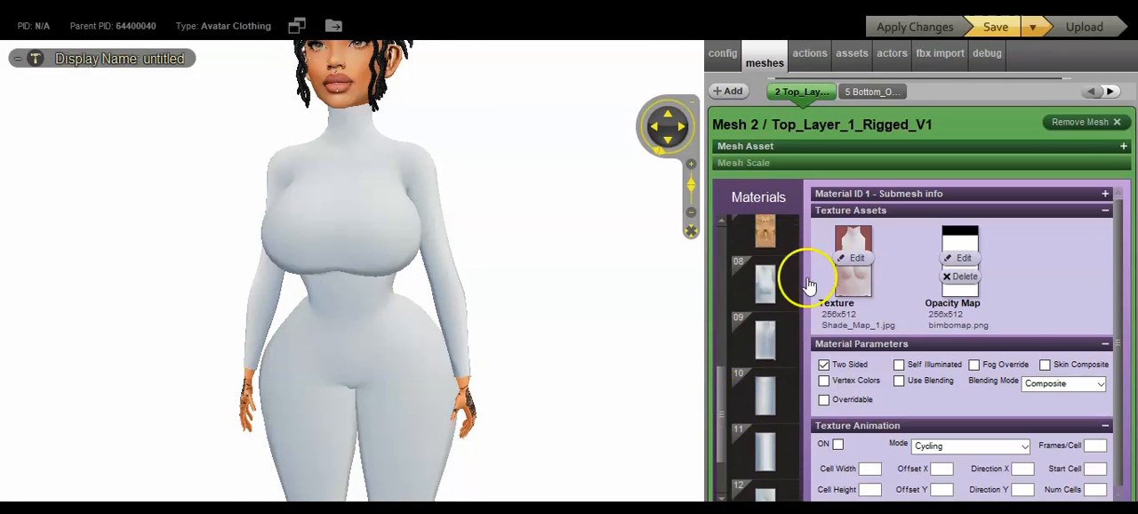
click(768, 292)
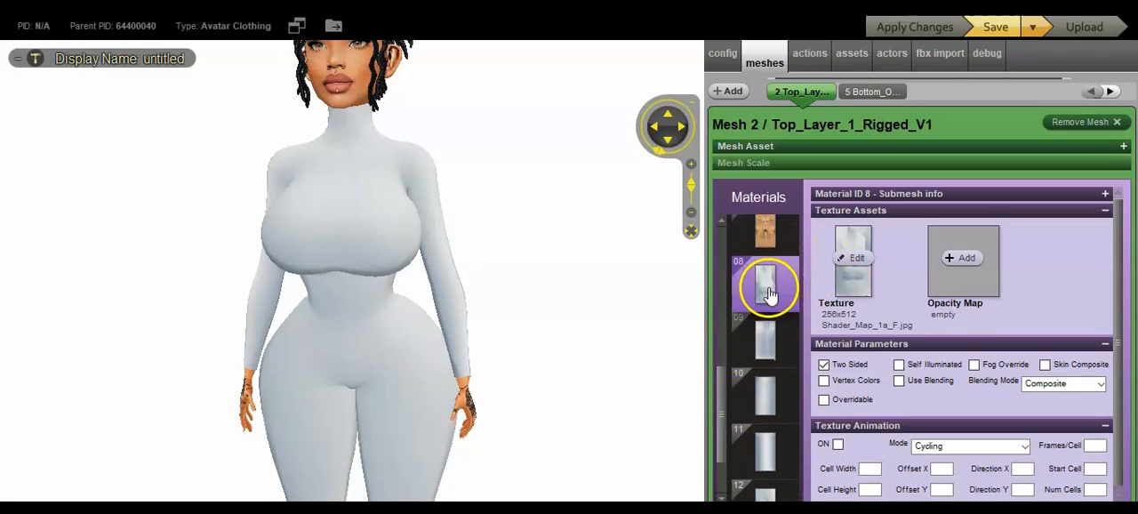
click(980, 254)
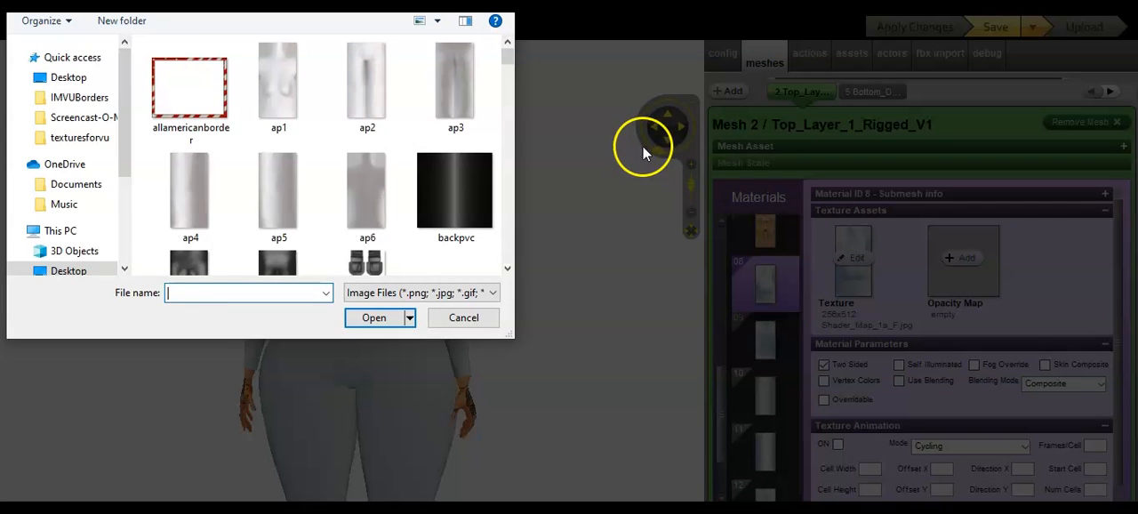
drag(500, 56, 507, 85)
double_click(181, 206)
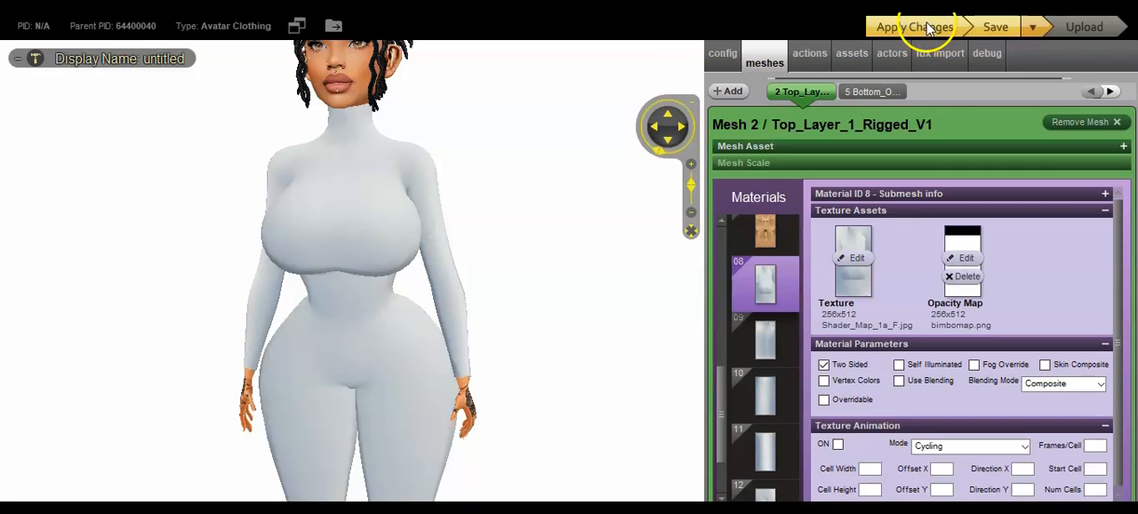
click(965, 28)
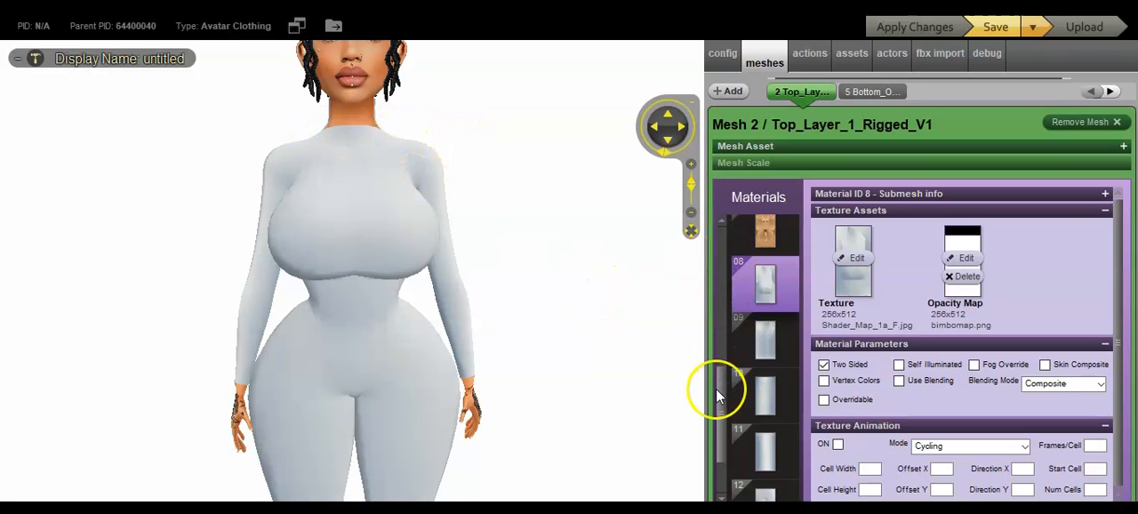
mouse_move(722, 419)
mouse_down()
mouse_move(724, 455)
mouse_move(730, 328)
mouse_move(756, 313)
mouse_move(725, 386)
mouse_move(731, 425)
mouse_up()
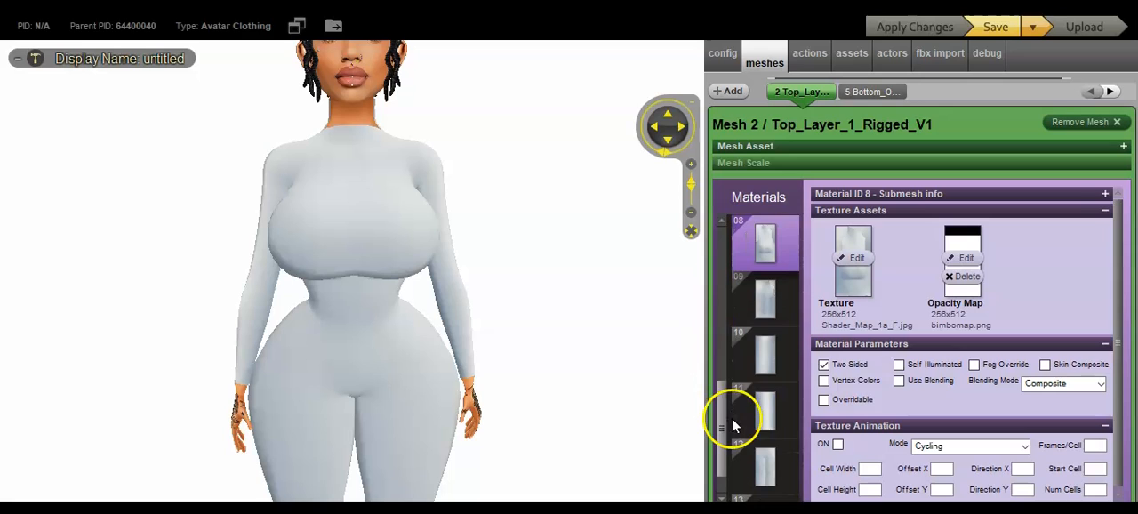
mouse_move(714, 404)
mouse_down()
mouse_move(720, 436)
mouse_move(722, 399)
mouse_up()
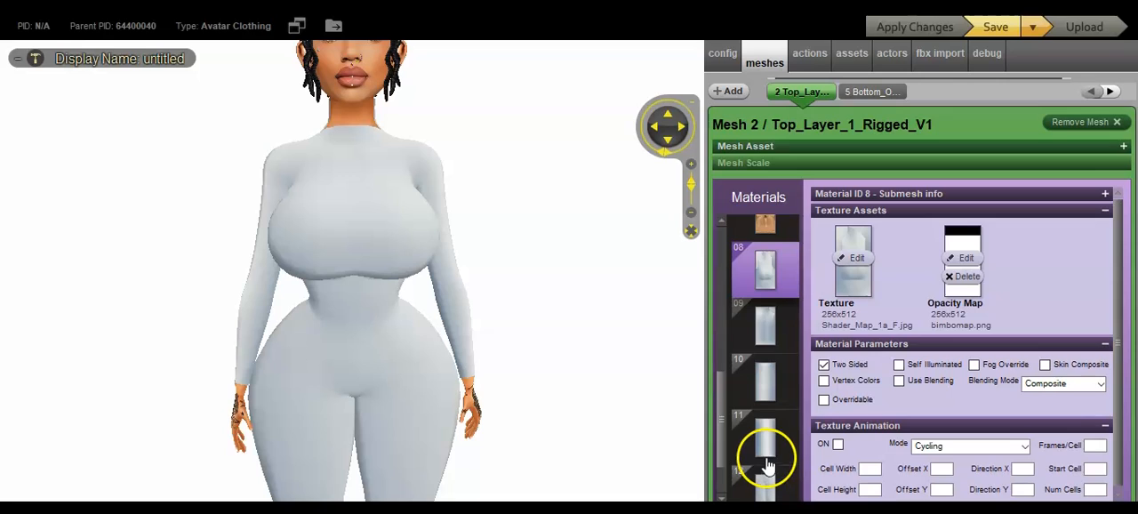
drag(724, 410, 725, 443)
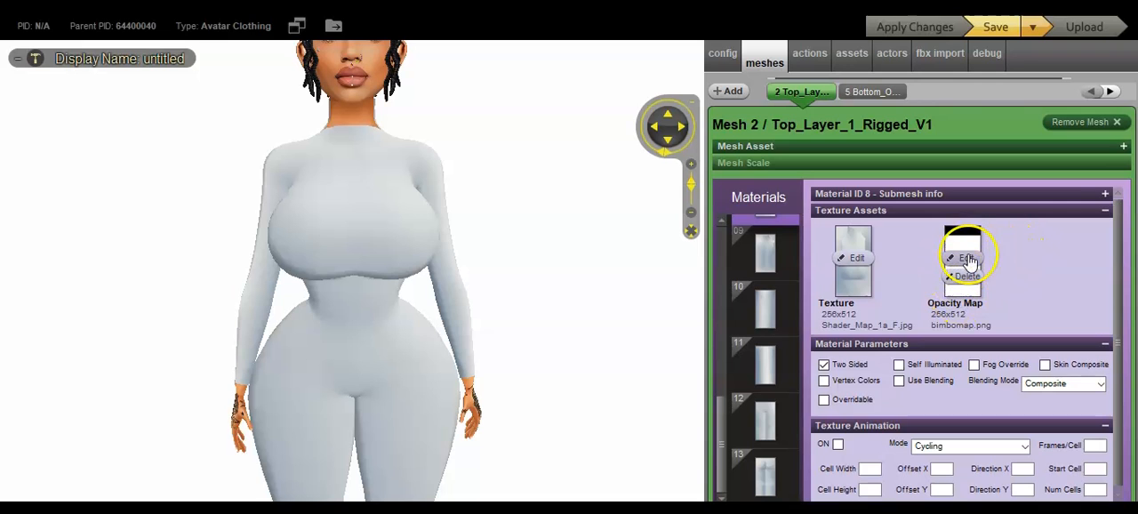
mouse_move(597, 298)
mouse_down()
mouse_move(463, 300)
mouse_move(610, 308)
mouse_move(600, 308)
mouse_up()
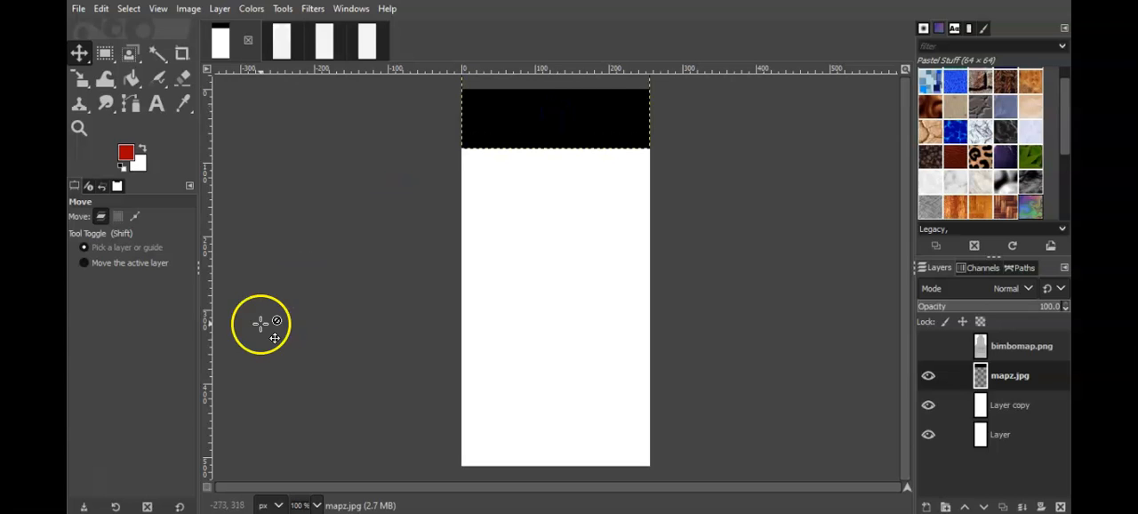
Step: Overwrite bimbomap.png from GIMP, then reload it as material 08's opacity map in IMVU's editor with the changes applied
click(78, 8)
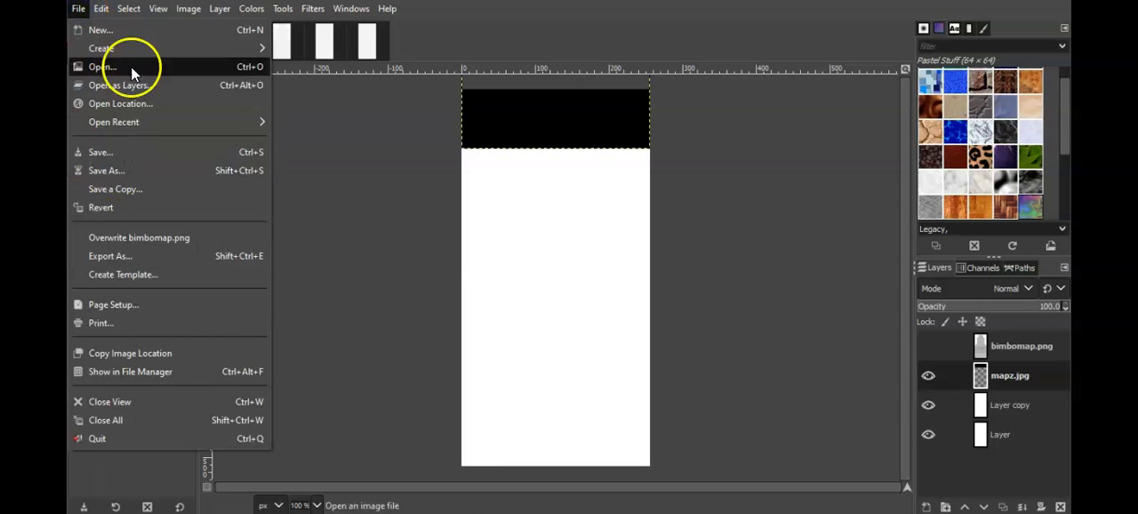
click(127, 236)
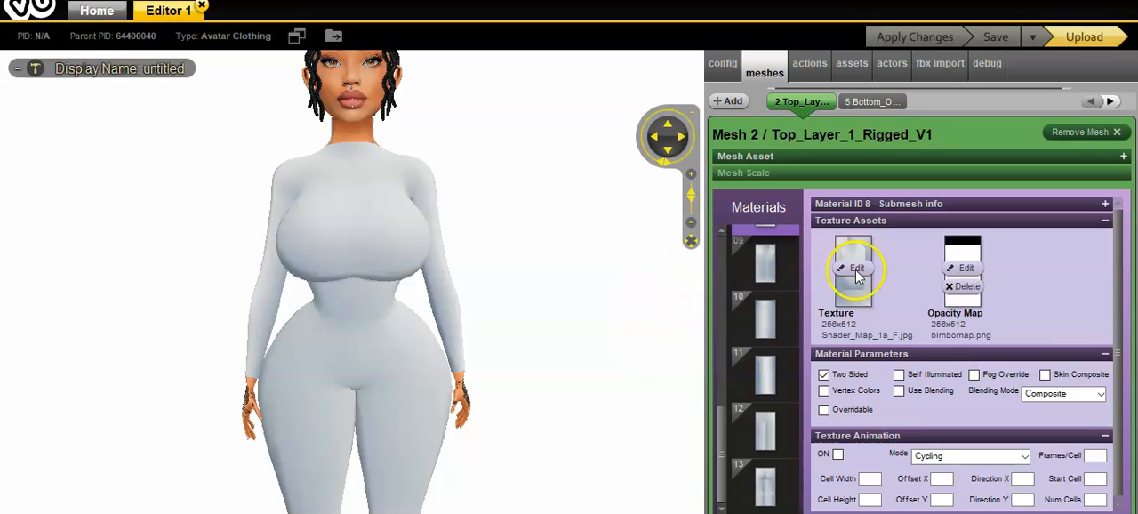
mouse_move(975, 271)
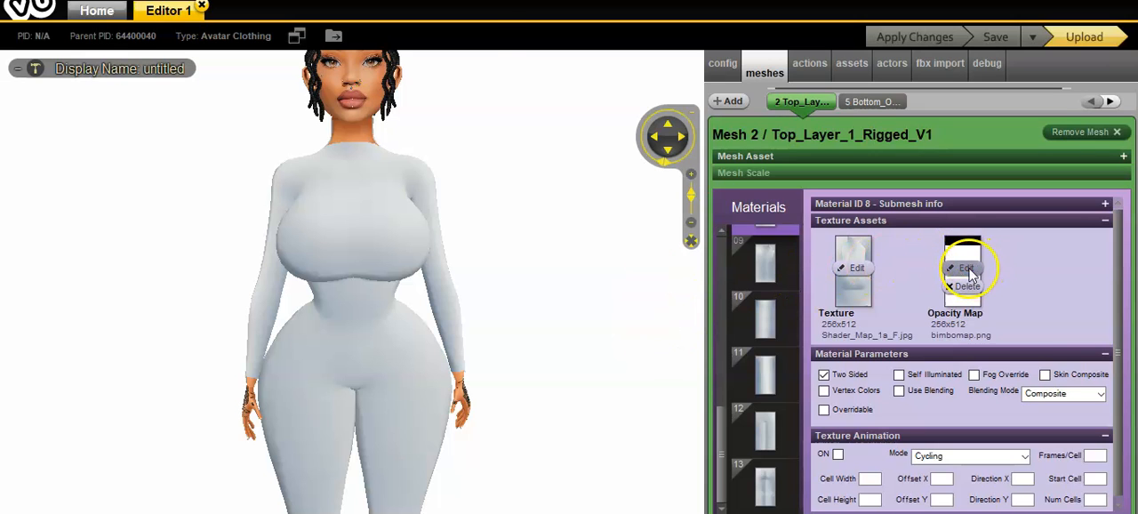
click(966, 269)
drag(505, 59, 508, 94)
double_click(178, 188)
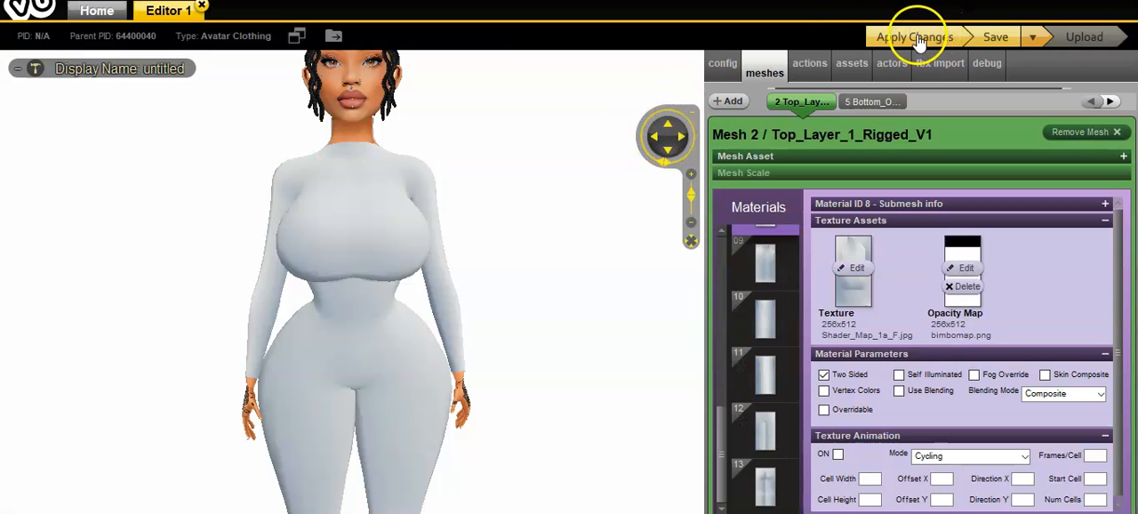
click(917, 38)
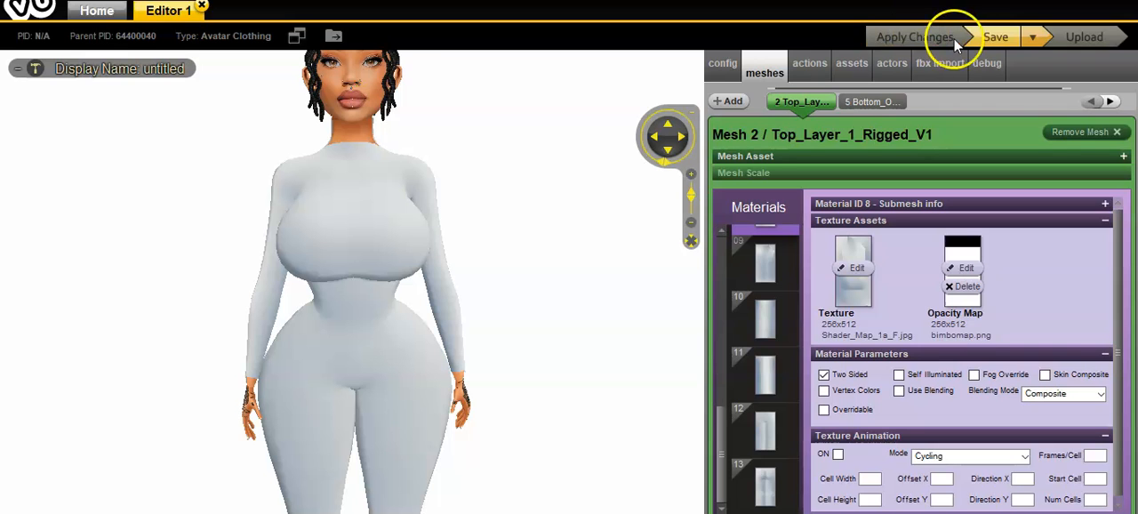
Step: Inspect the bodysuit's neckline from the front and side, and save the product
scroll(612, 322, up, 2)
drag(614, 322, 548, 327)
drag(514, 158, 574, 169)
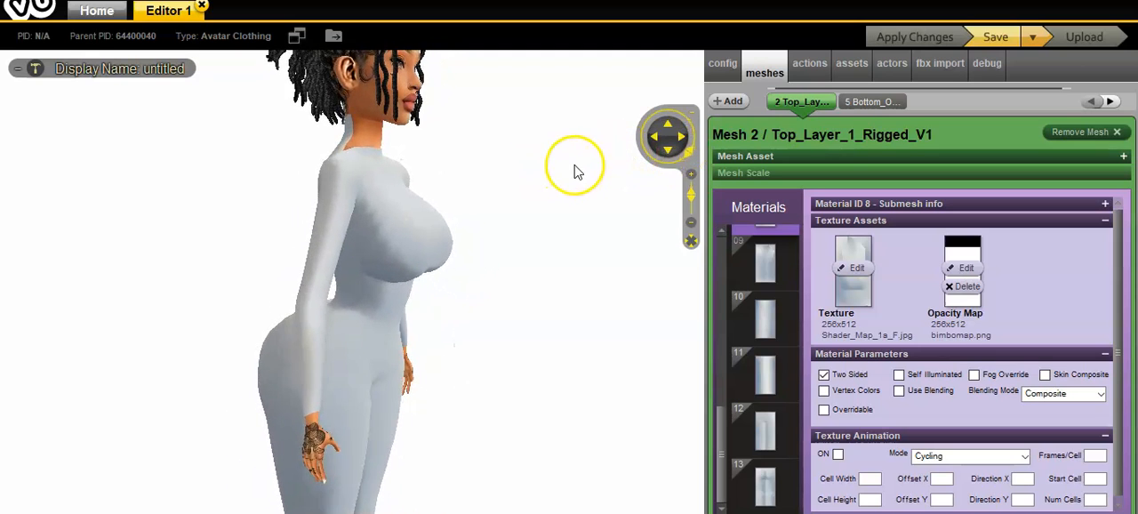
click(993, 36)
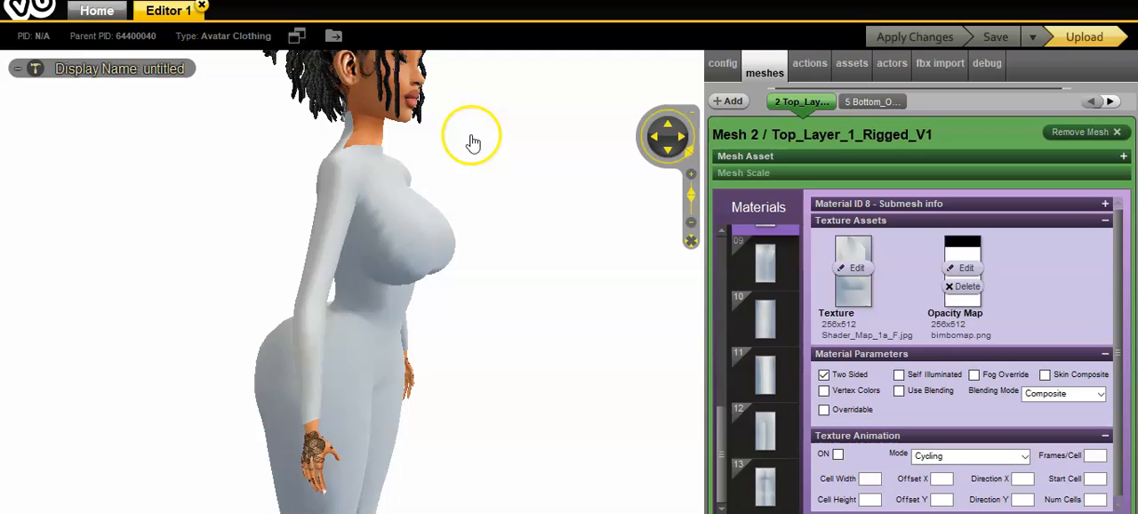
drag(201, 165, 220, 166)
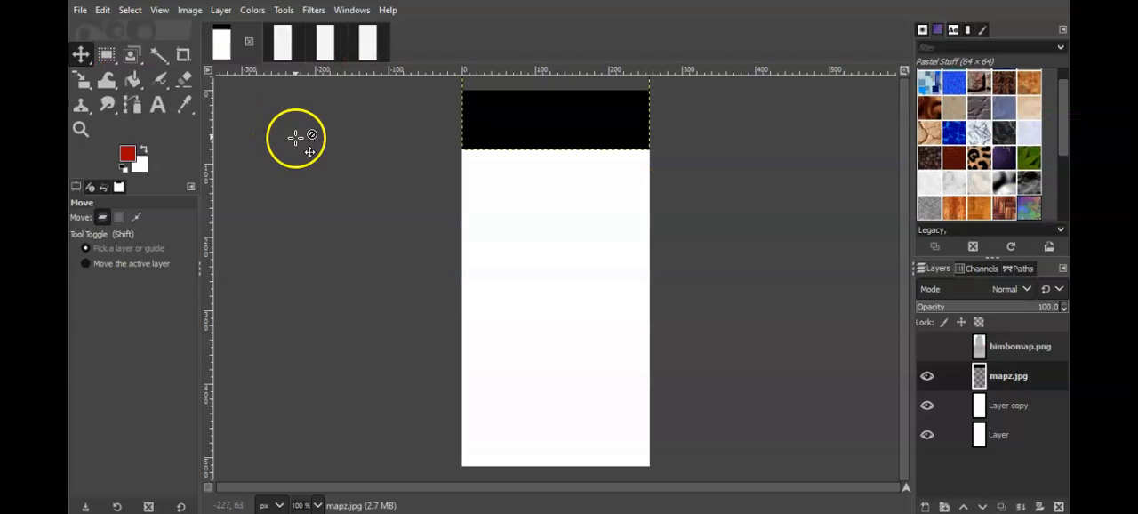
Step: Switch to GIMP's bimbomap2.png image, hide its mesh map layer, and add mapz.jpg as a new layer
click(281, 48)
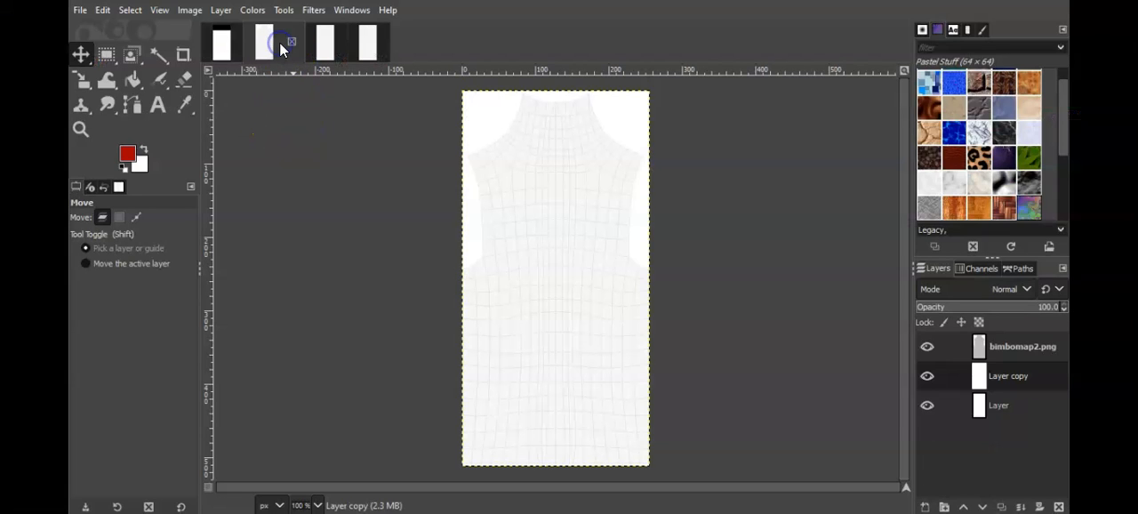
click(927, 346)
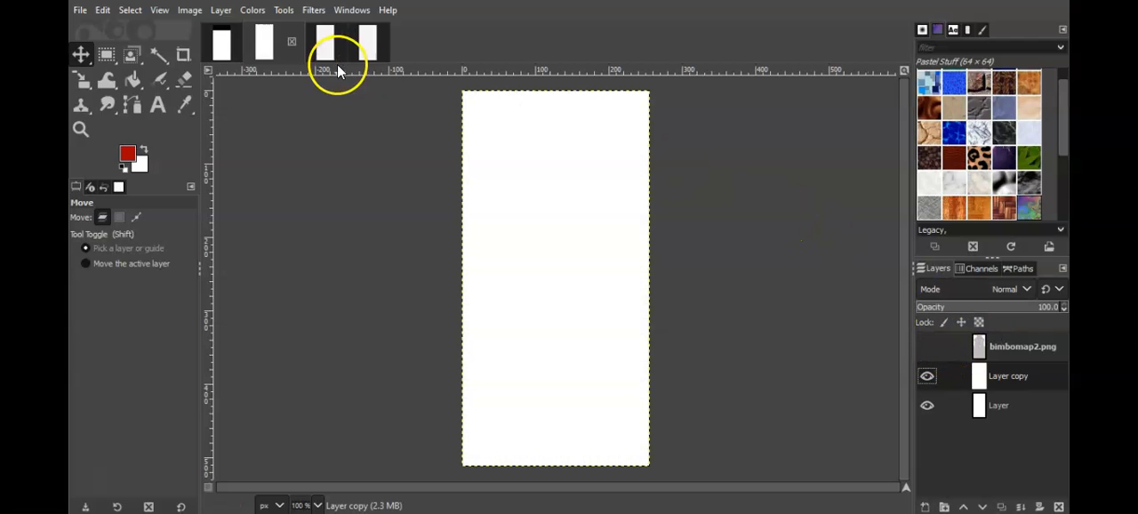
click(79, 10)
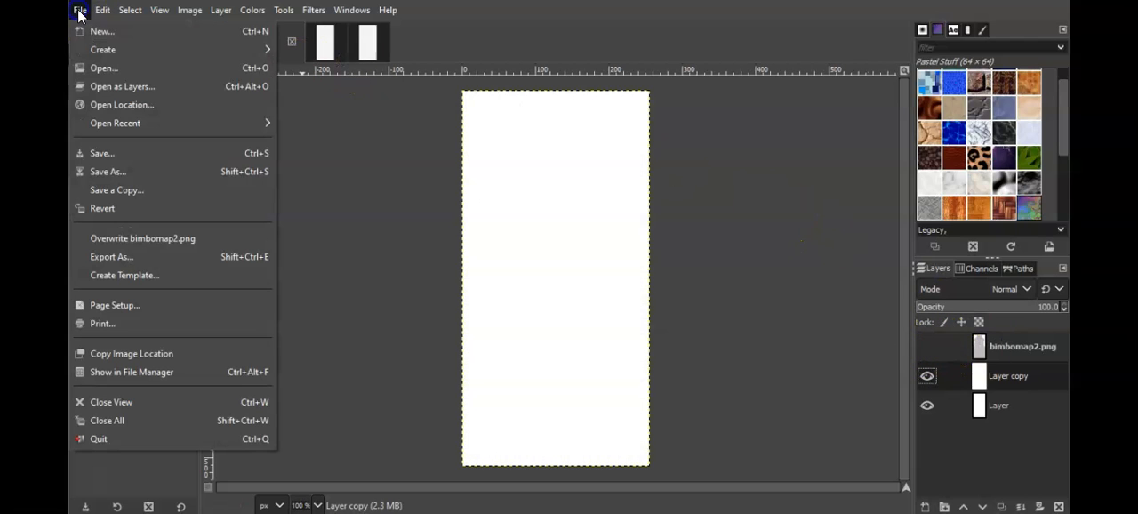
click(127, 90)
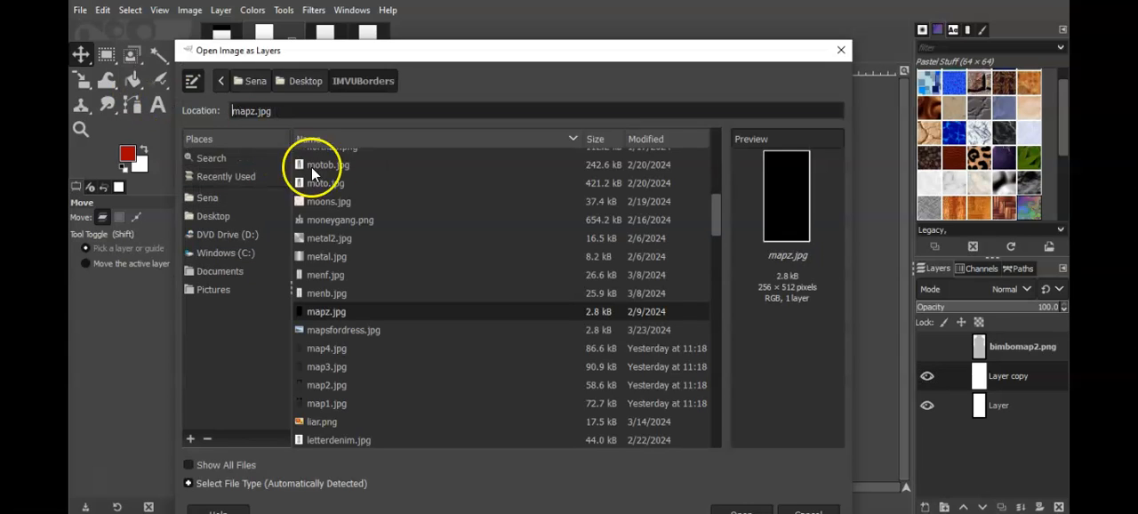
double_click(333, 312)
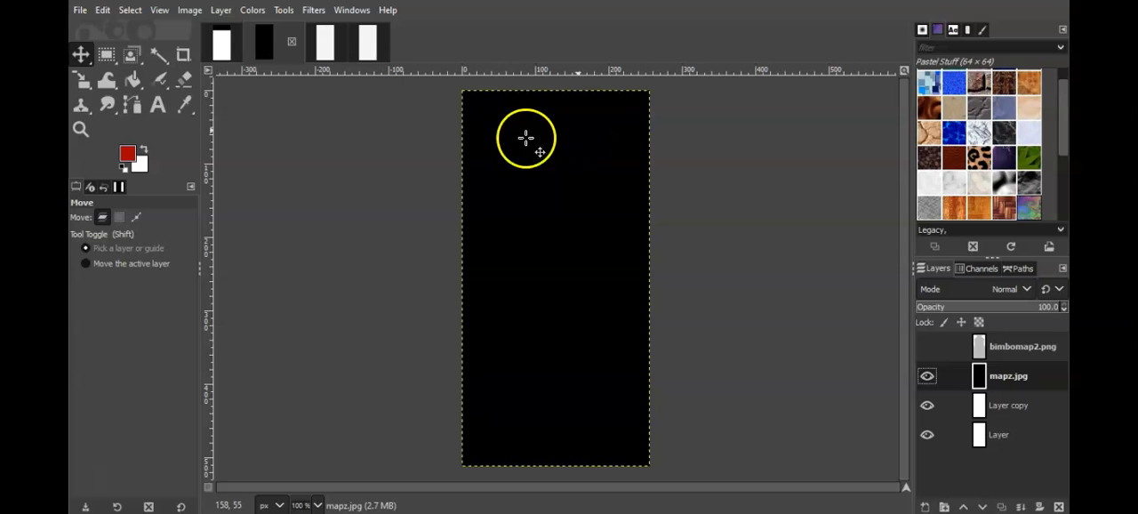
Step: Move the black mapz.jpg layer up to cover about the top 90 px of the canvas and overwrite bimbomap2.png
drag(560, 361, 559, 89)
drag(558, 145, 558, 113)
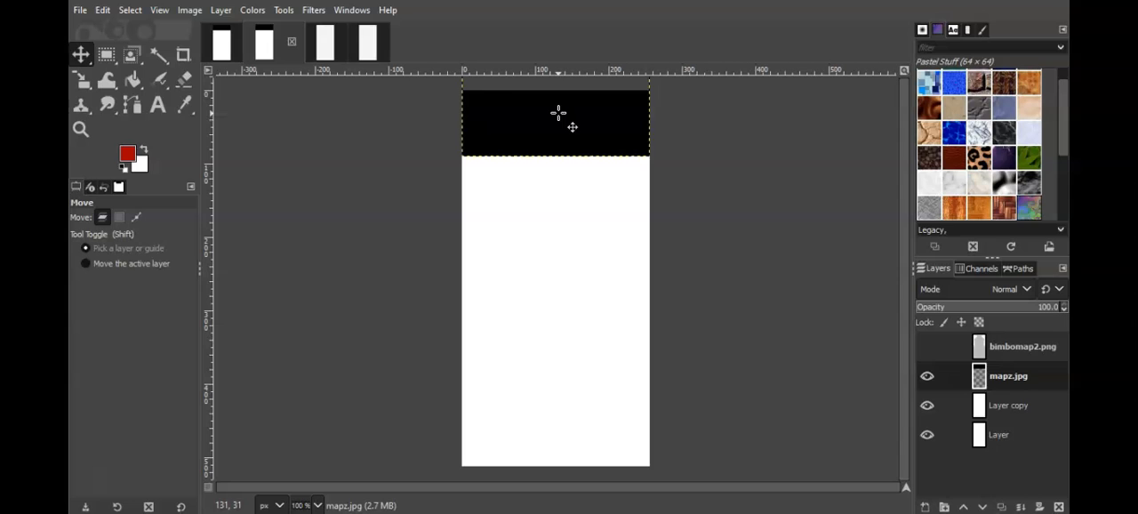
click(80, 11)
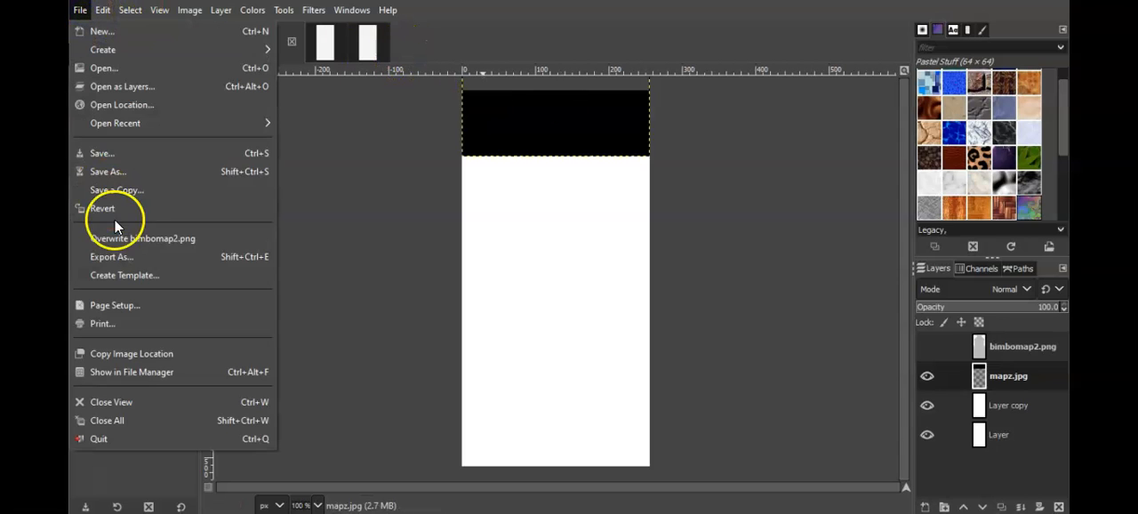
click(135, 241)
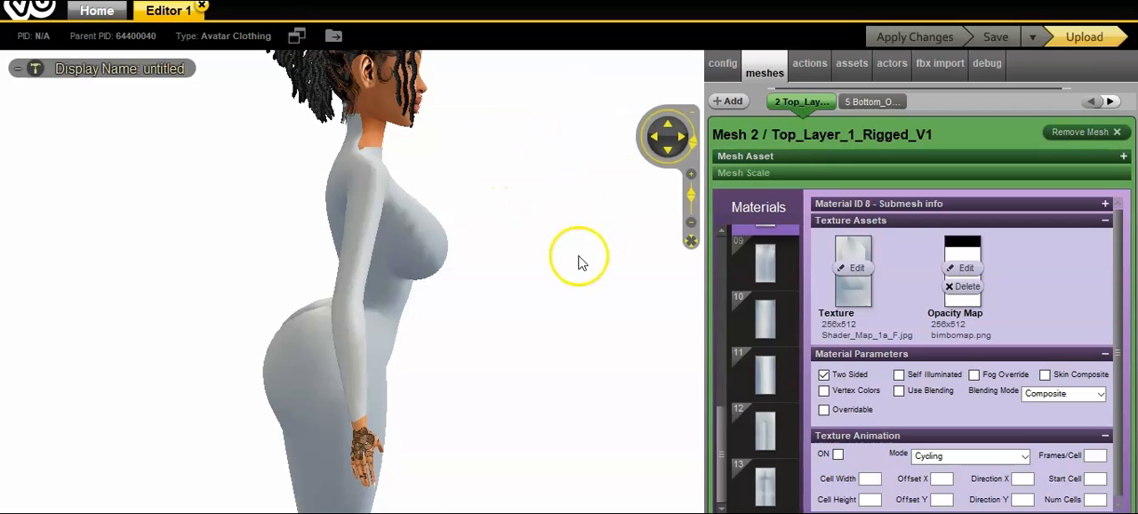
Step: Add bimbomap2.png as the opacity map of material 09 on the top layer mesh and apply the changes
drag(724, 442, 725, 416)
click(777, 347)
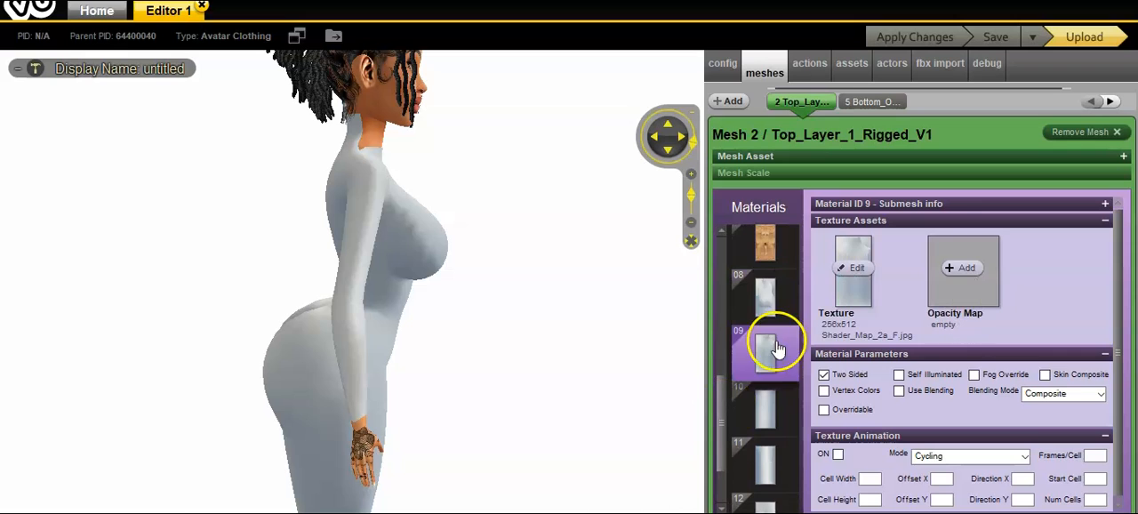
click(967, 267)
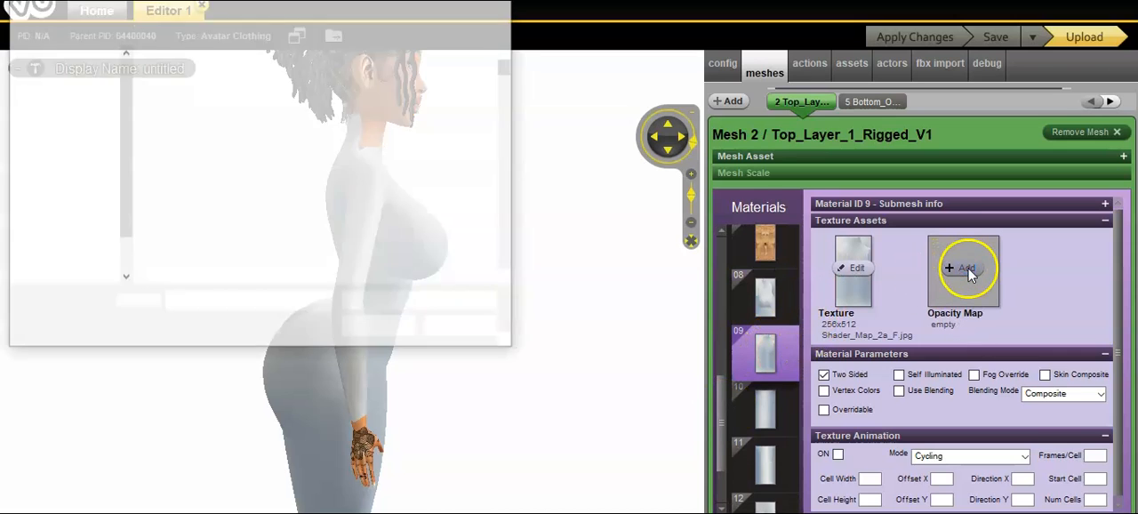
drag(505, 57, 510, 96)
double_click(253, 222)
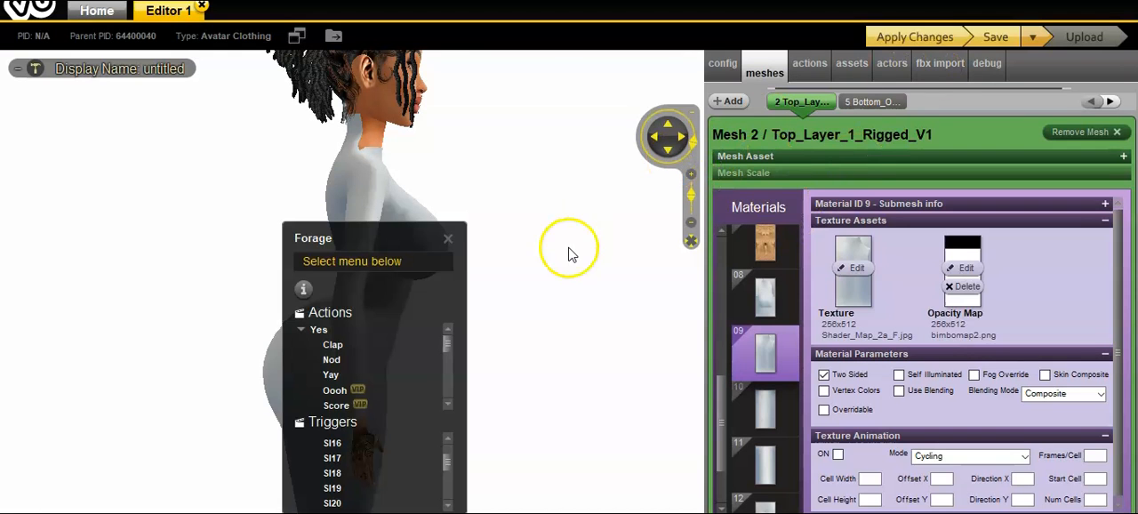
click(449, 242)
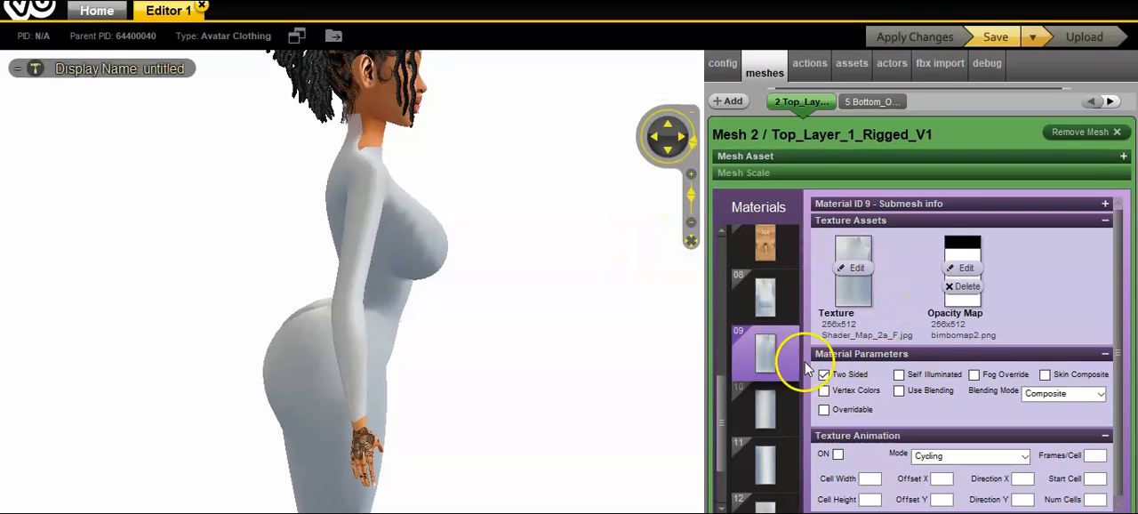
Step: Add bimbomap2.png as the opacity map of material 02 and apply the changes
drag(718, 392, 728, 271)
click(770, 316)
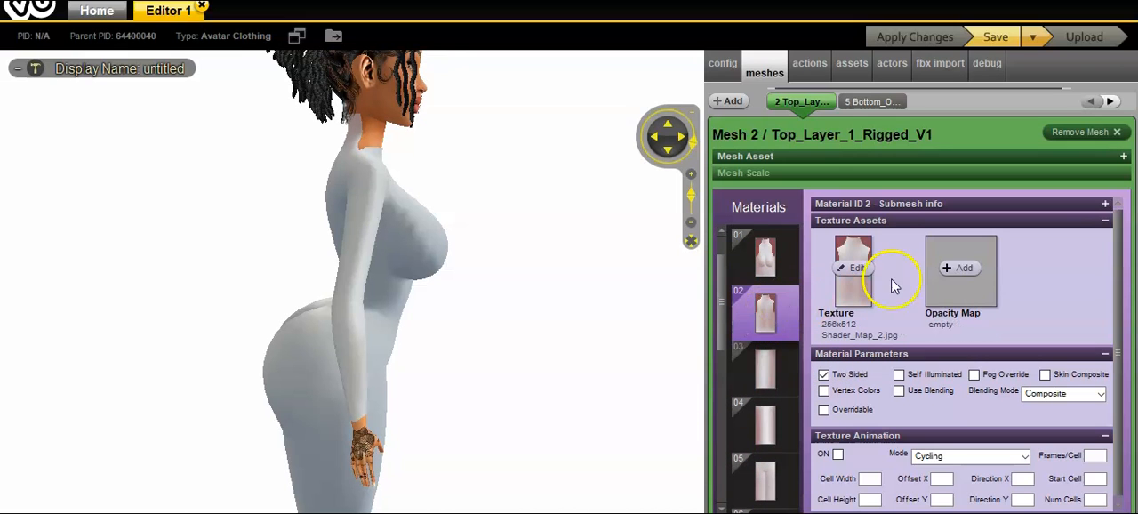
click(962, 267)
drag(513, 62, 512, 111)
double_click(247, 165)
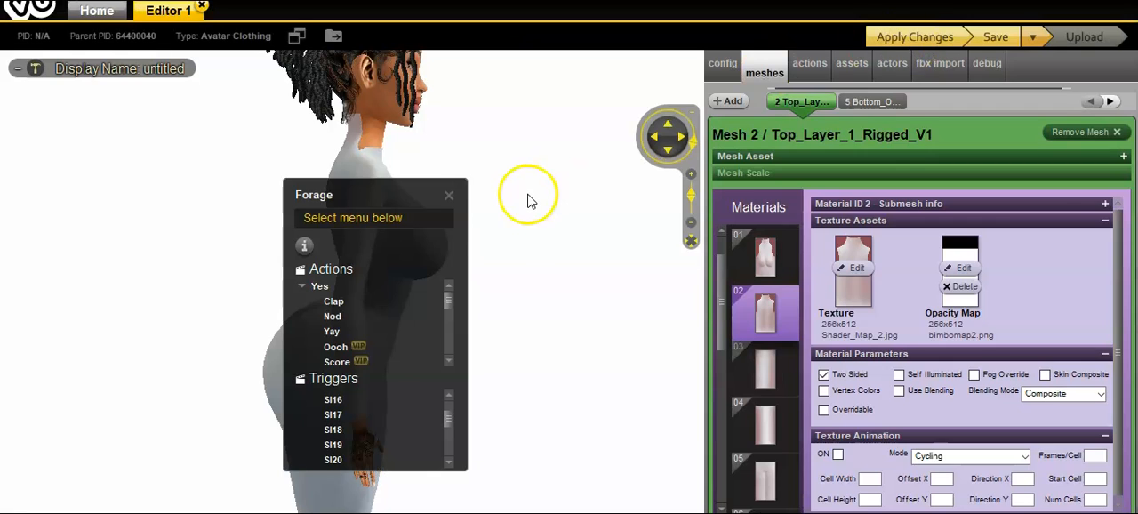
click(447, 199)
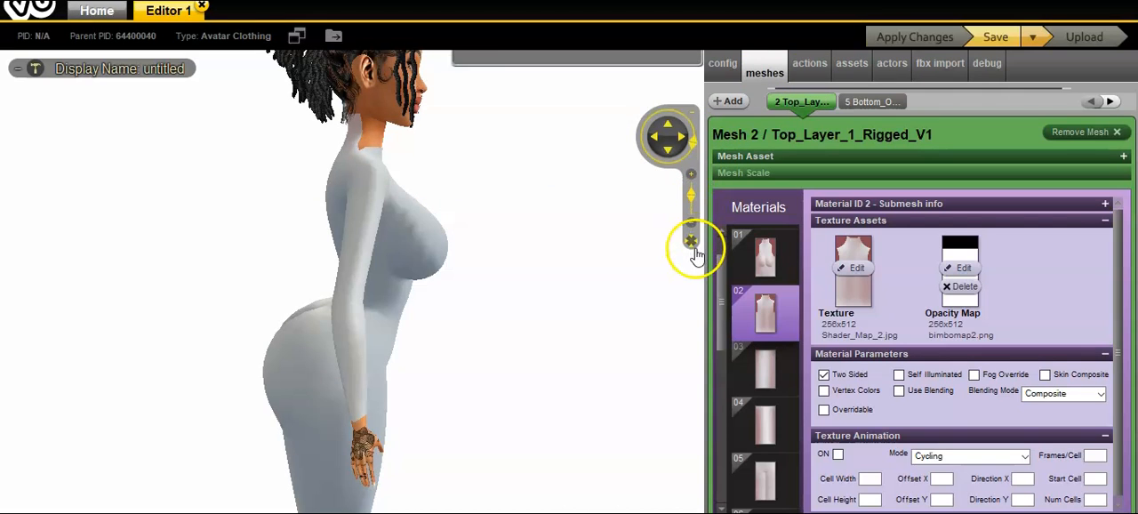
Step: Inspect the bodysuit's neckline up close from both sides and save the product
scroll(579, 287, up, 3)
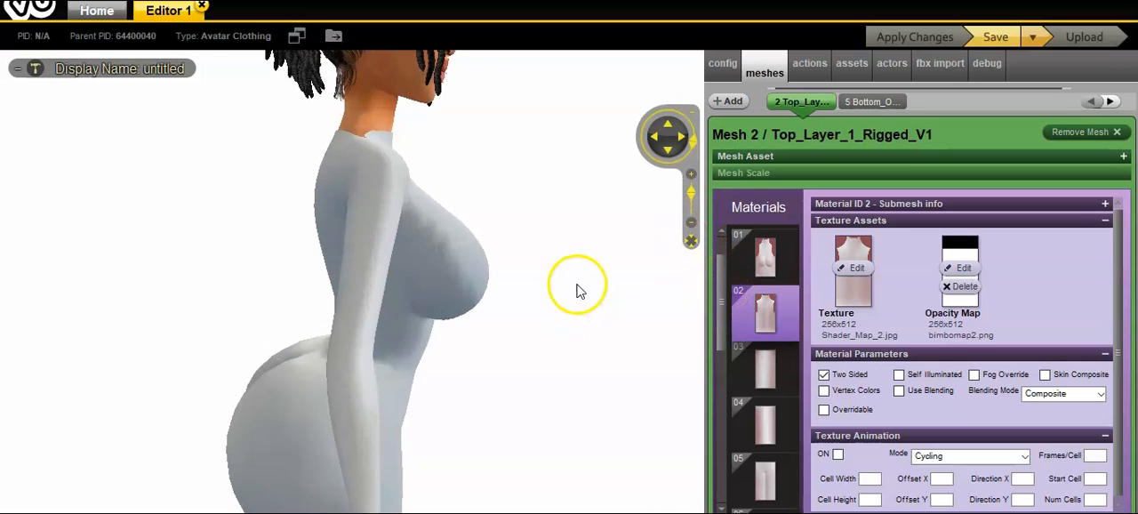
click(667, 125)
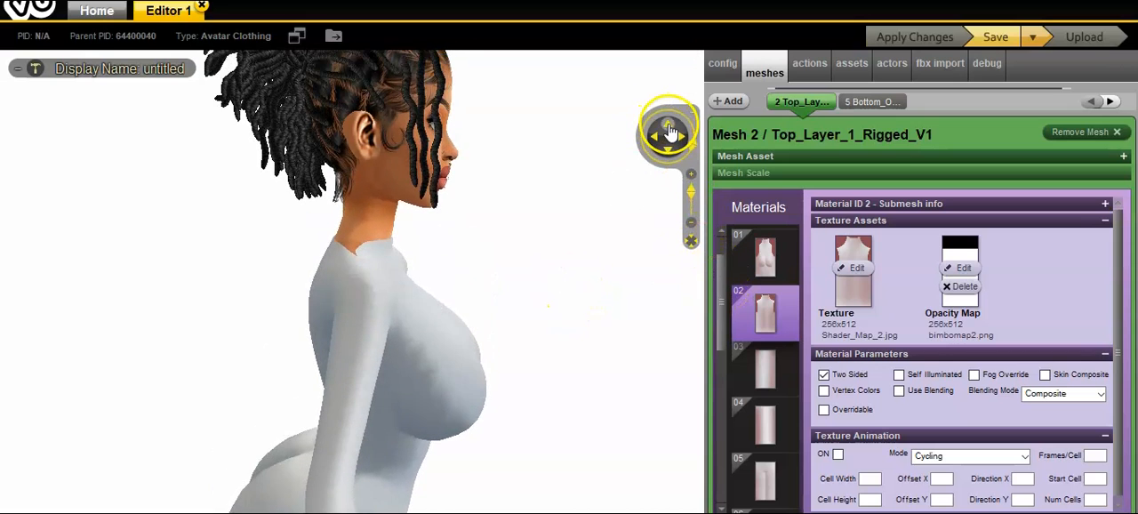
drag(556, 259, 882, 232)
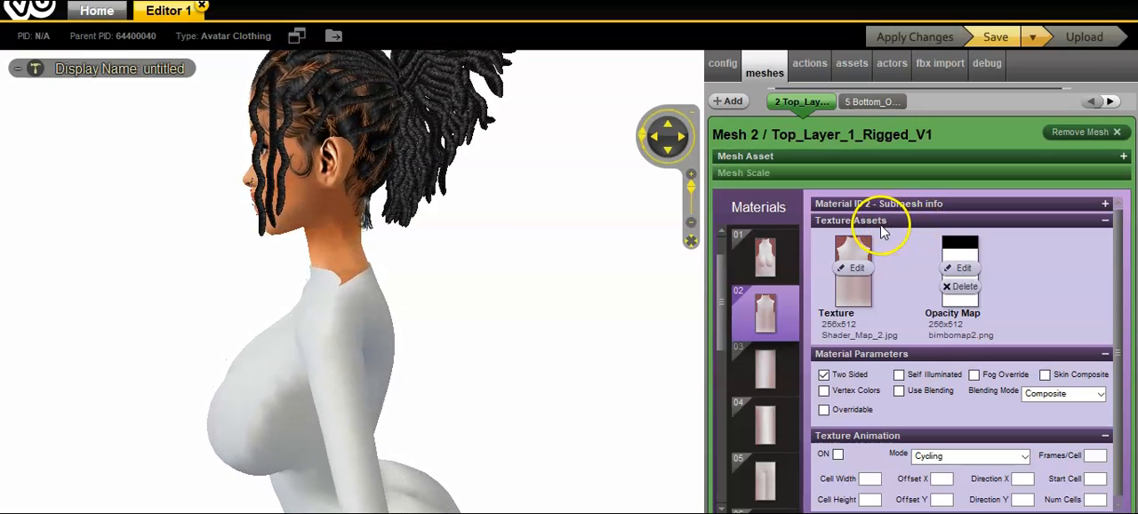
click(999, 44)
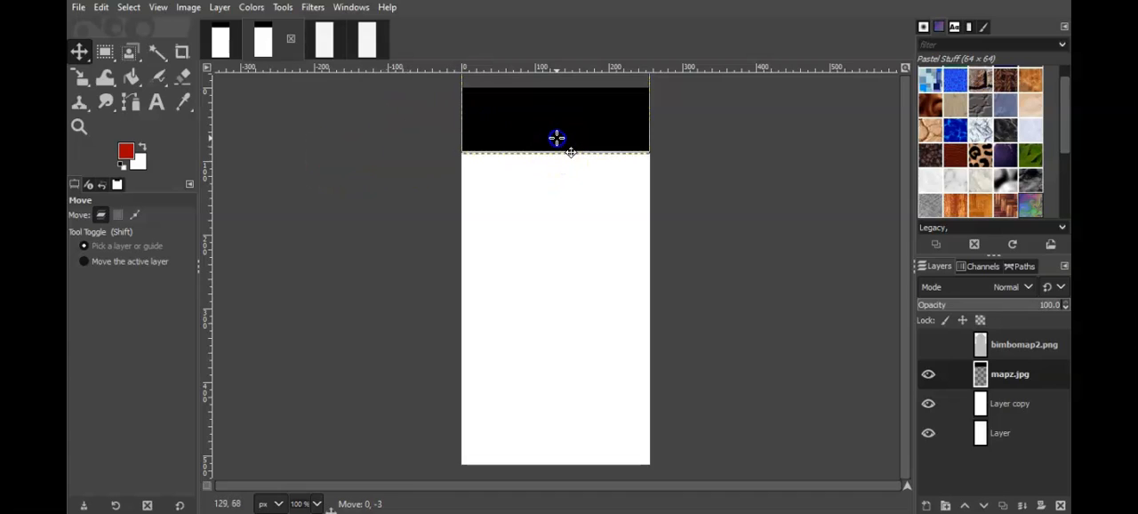
Step: In GIMP, nudge the black mapz.jpg layer slightly up on the canvas and overwrite bimbomap2.png
drag(556, 137, 556, 137)
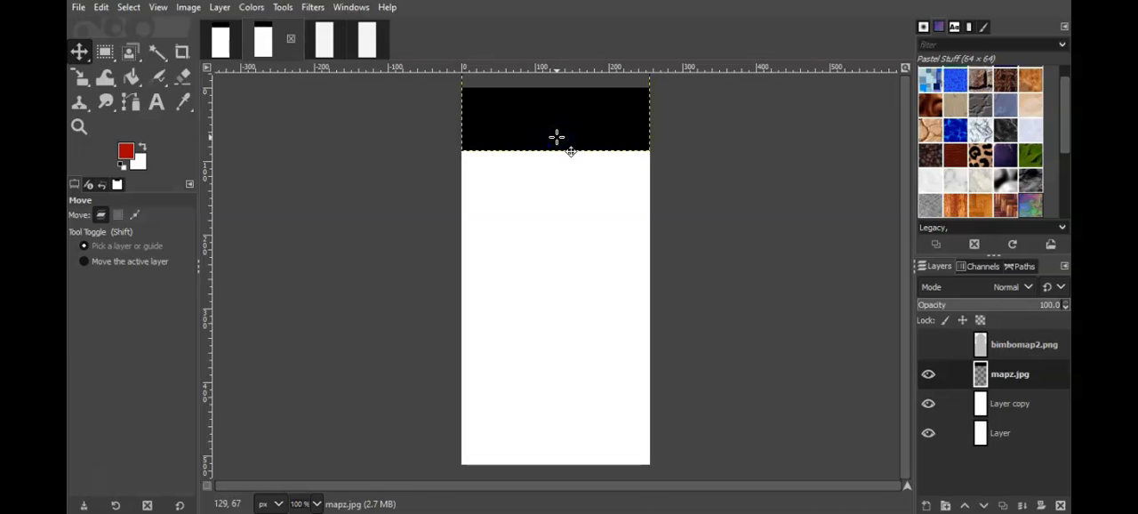
click(84, 12)
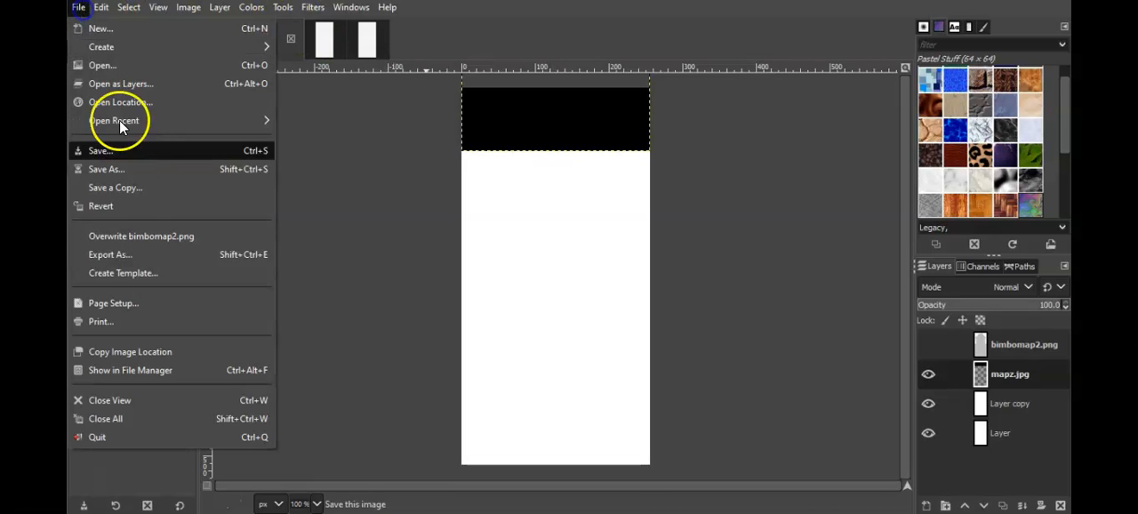
click(147, 233)
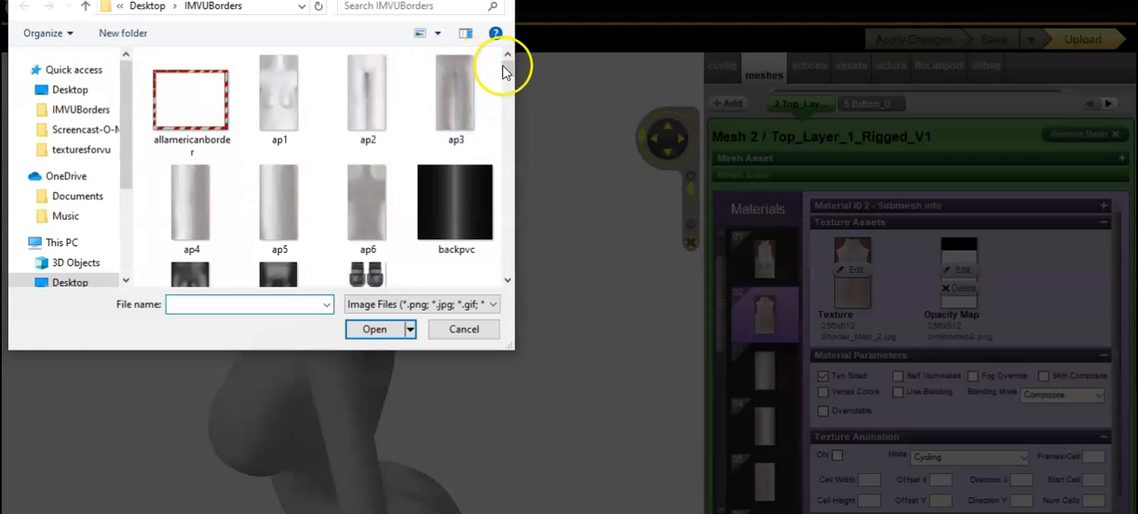
Step: In IMVU's editor, reload bimbomap2.png as material 02's opacity map and inspect the neckline from the side and front
drag(506, 69, 515, 94)
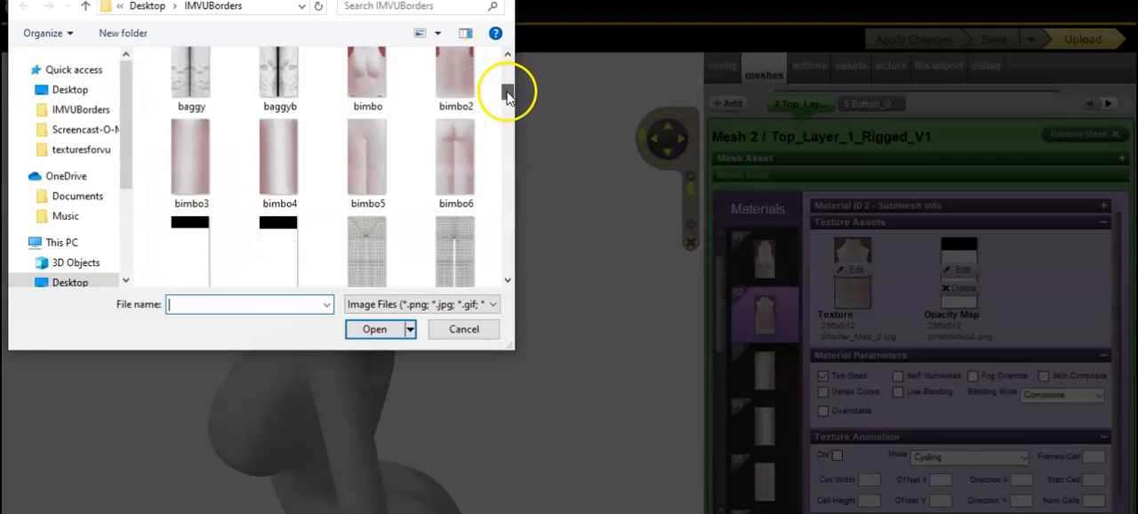
double_click(296, 255)
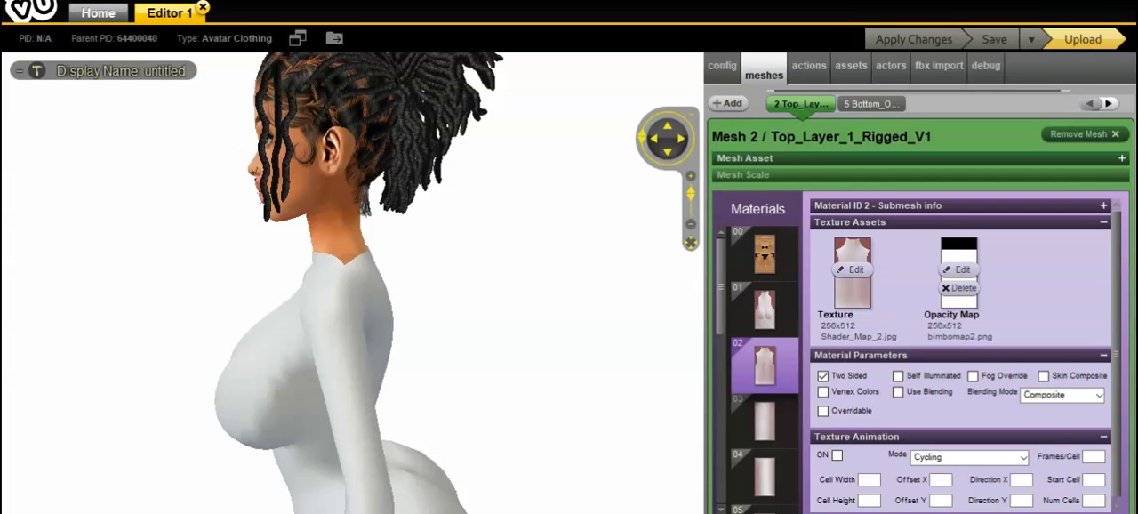
drag(575, 318, 714, 312)
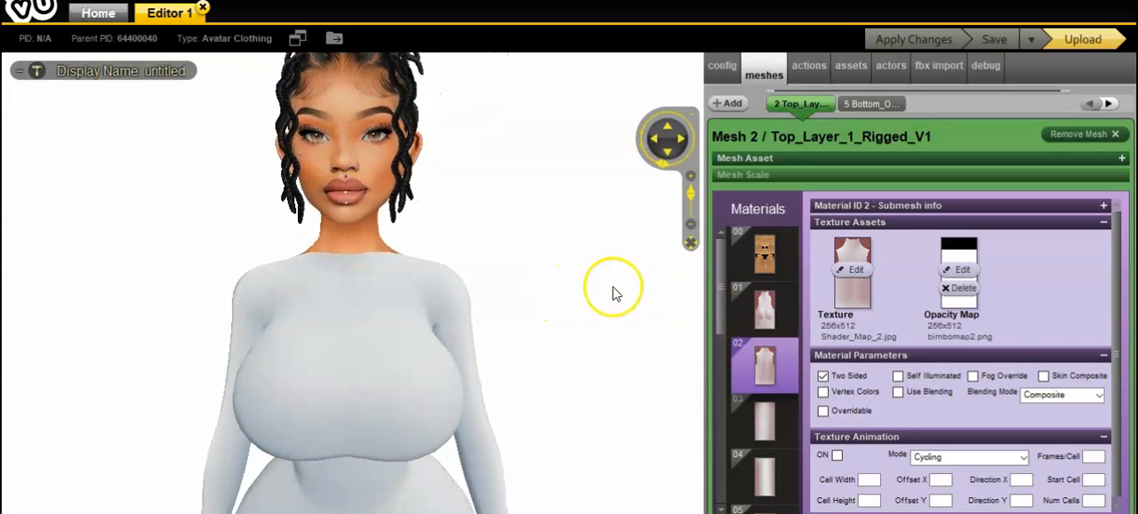
scroll(615, 302, down, 3)
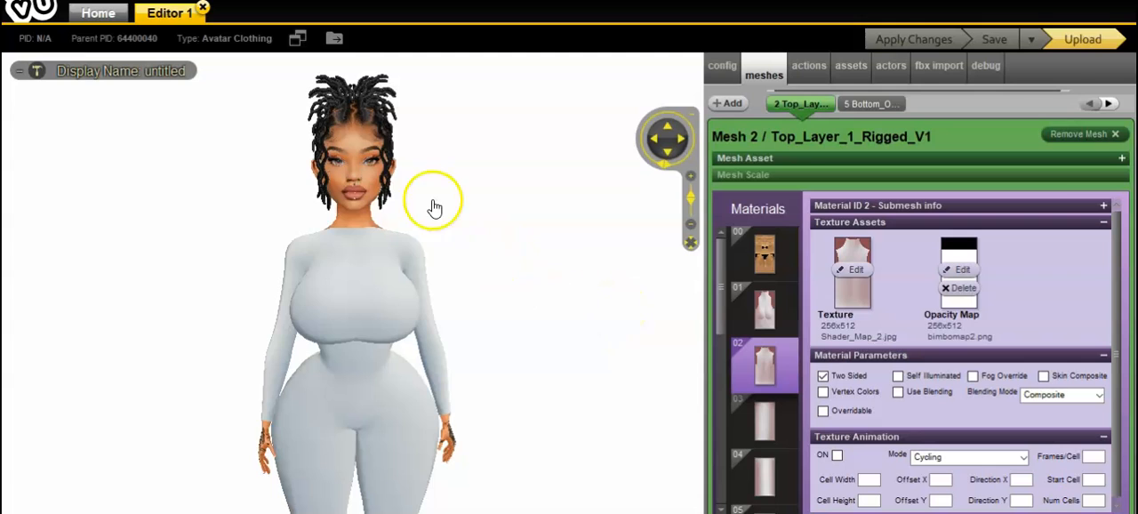
scroll(124, 236, down, 2)
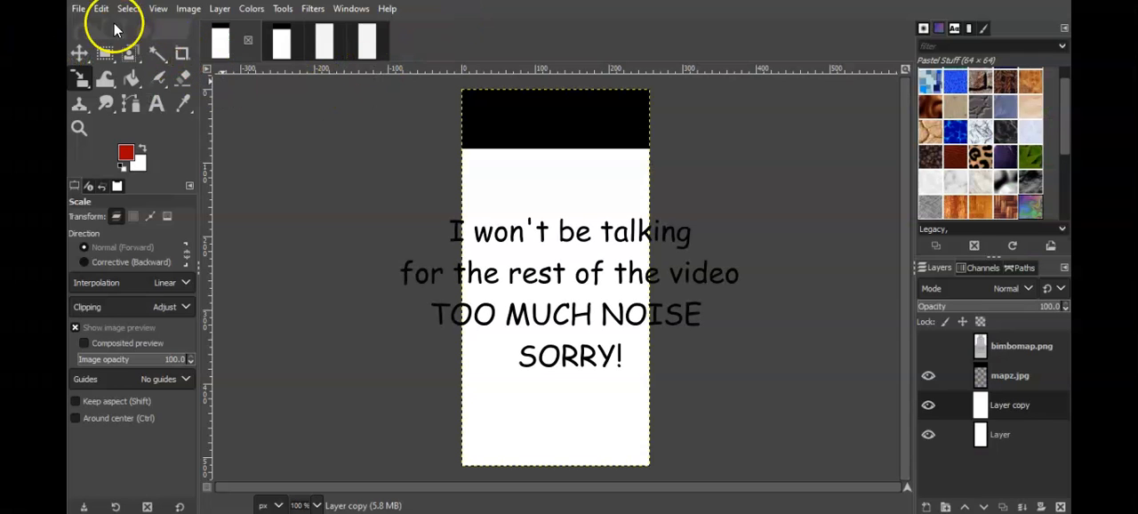
Step: In GIMP's bimbomap.png image, add the kisspng-black-circle PNG from Downloads as a new layer
click(78, 9)
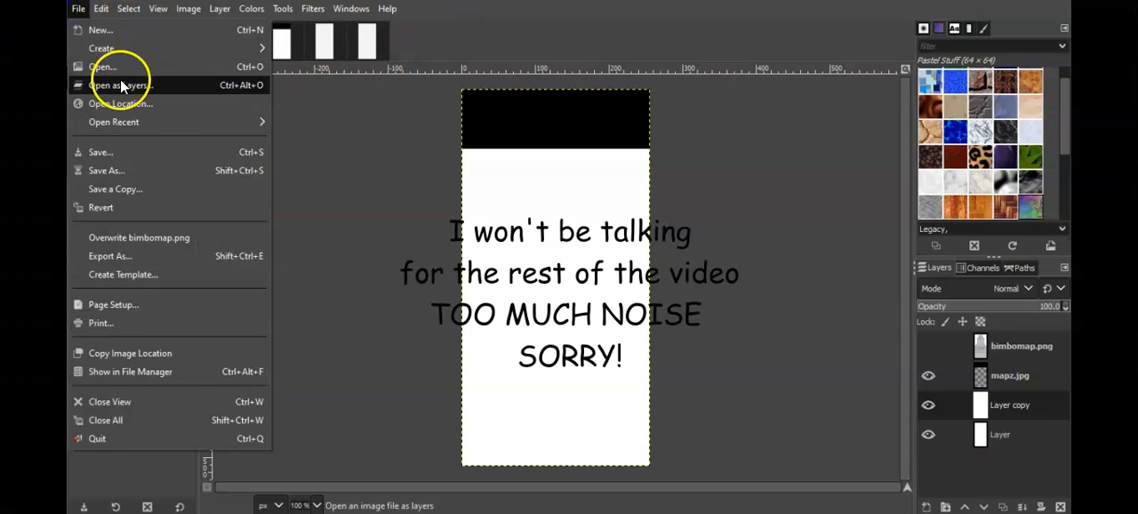
click(126, 85)
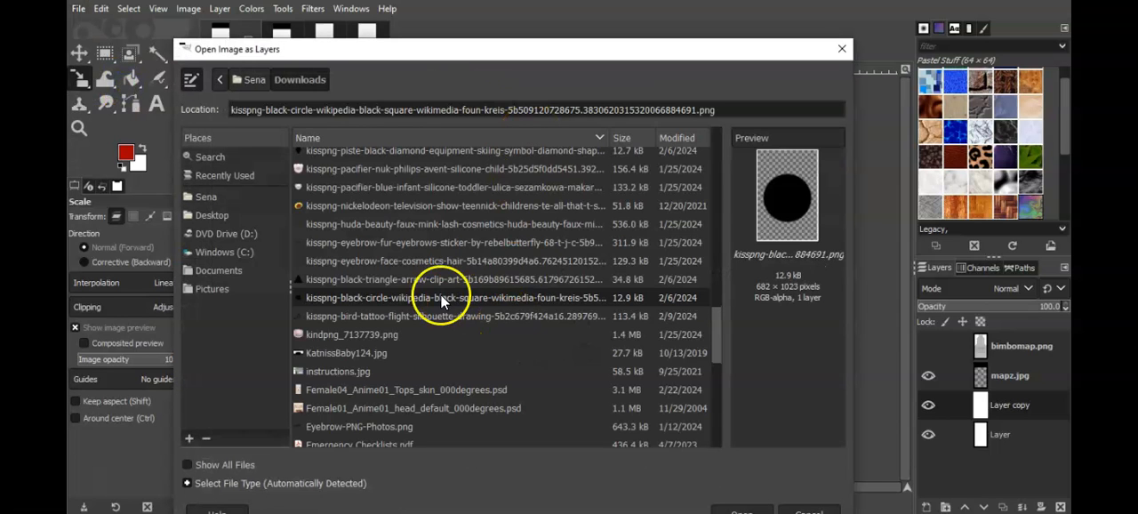
double_click(404, 298)
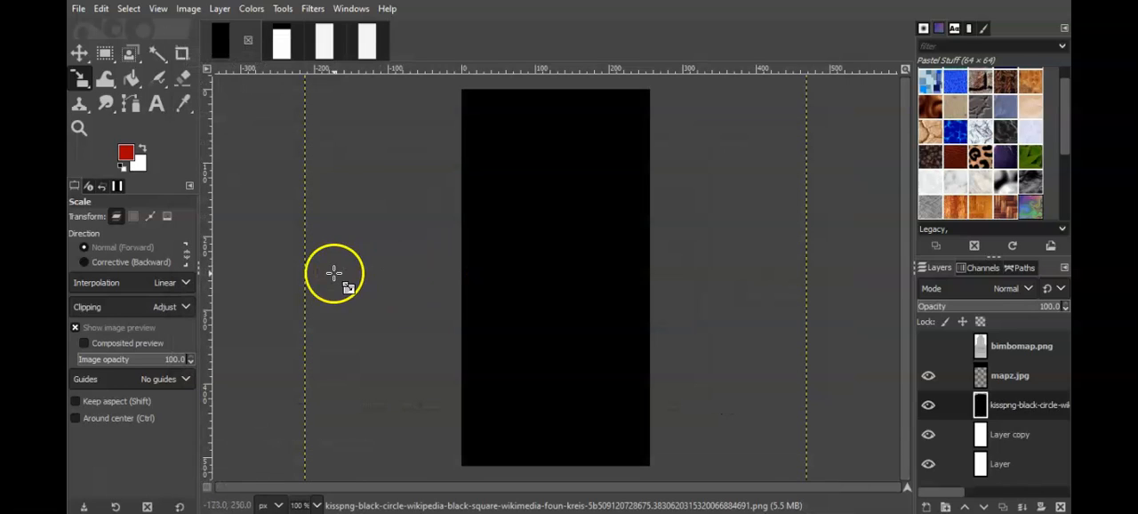
Step: Scale the black circle layer to 254 × 402 px within the canvas and check it against the mesh map layer
click(536, 174)
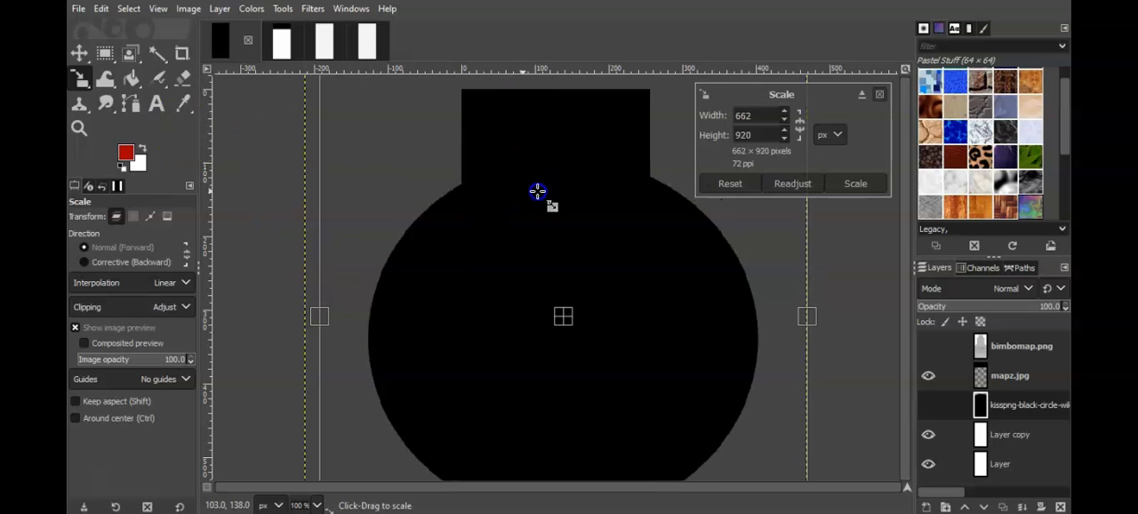
drag(537, 339, 549, 228)
drag(734, 259, 605, 271)
drag(458, 285, 551, 280)
drag(571, 180, 579, 268)
drag(575, 385, 515, 266)
mouse_move(658, 260)
mouse_down()
mouse_move(671, 269)
mouse_move(648, 259)
mouse_up()
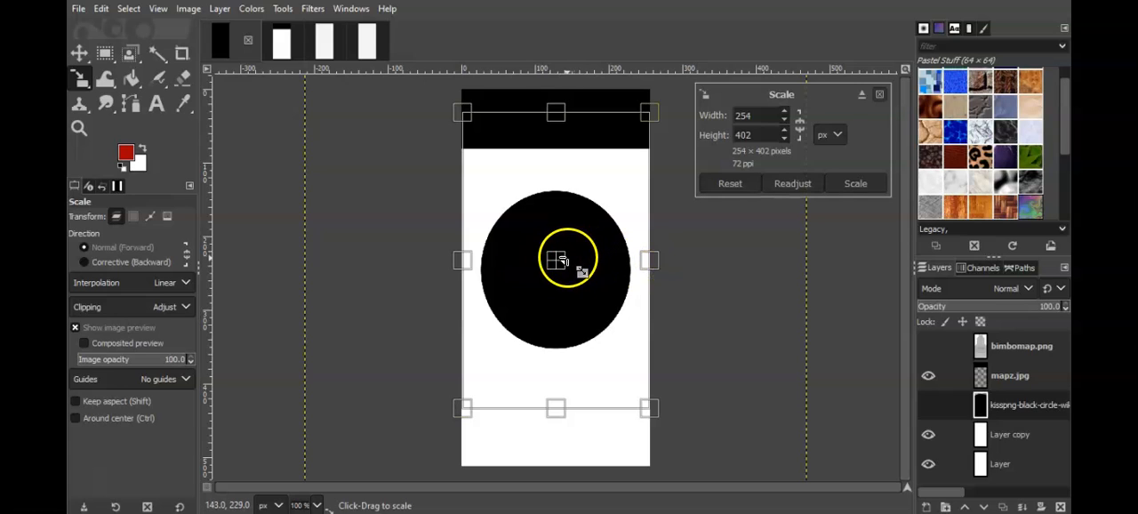
click(861, 187)
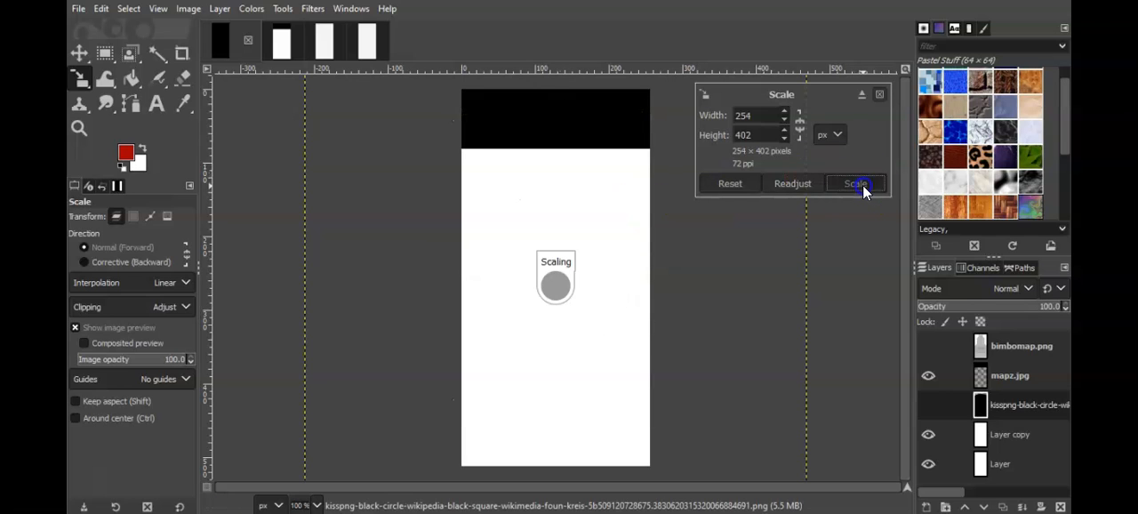
click(928, 346)
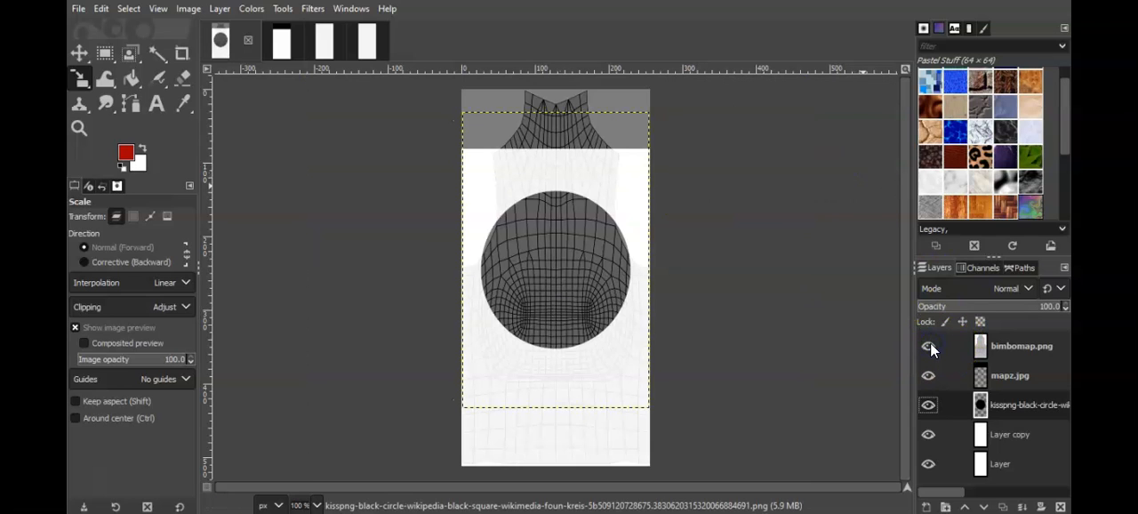
click(928, 346)
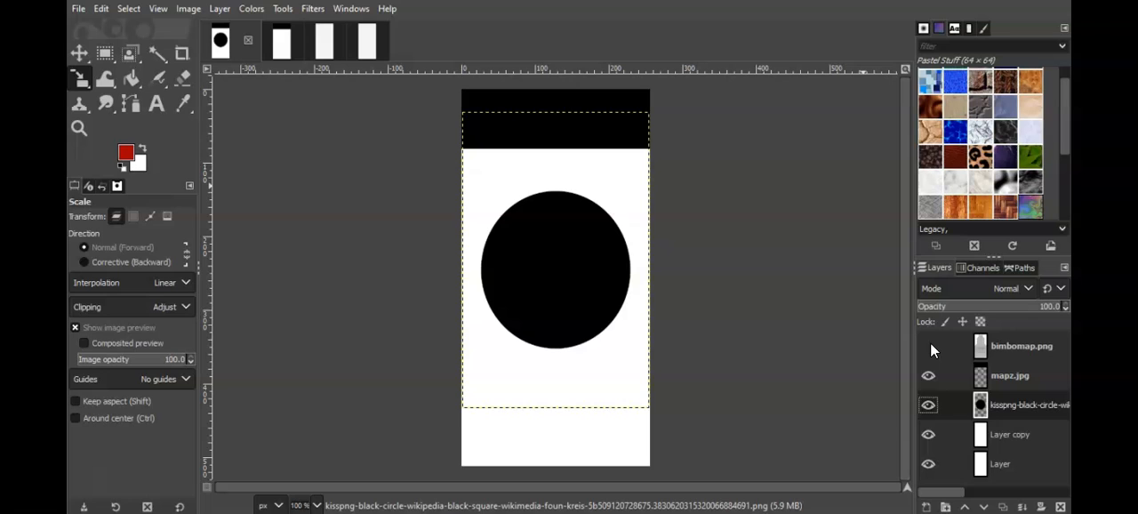
Step: Scale the black circle layer down to 211 × 287 px and compare it with the mesh map layer
drag(543, 317, 576, 258)
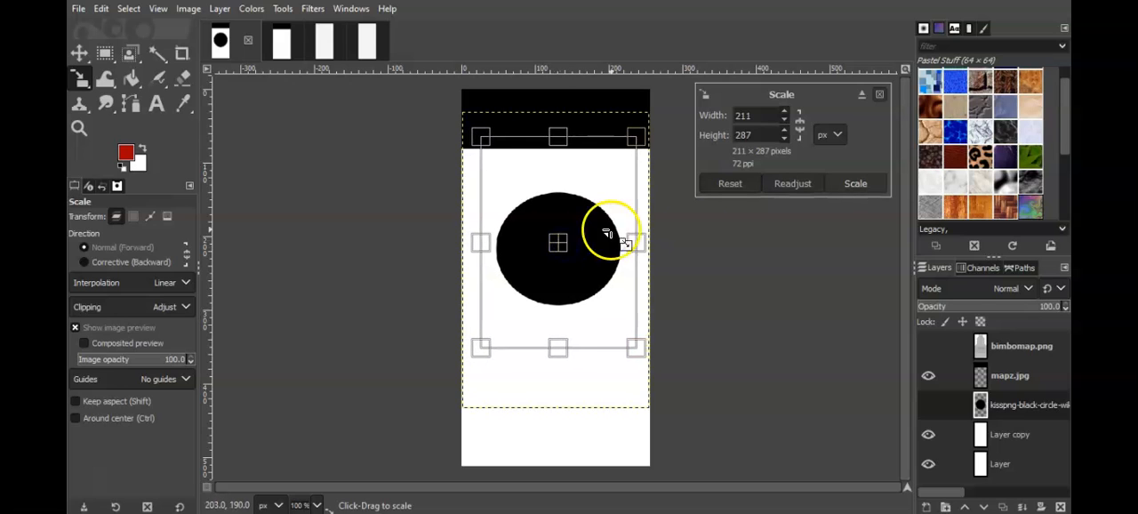
click(860, 184)
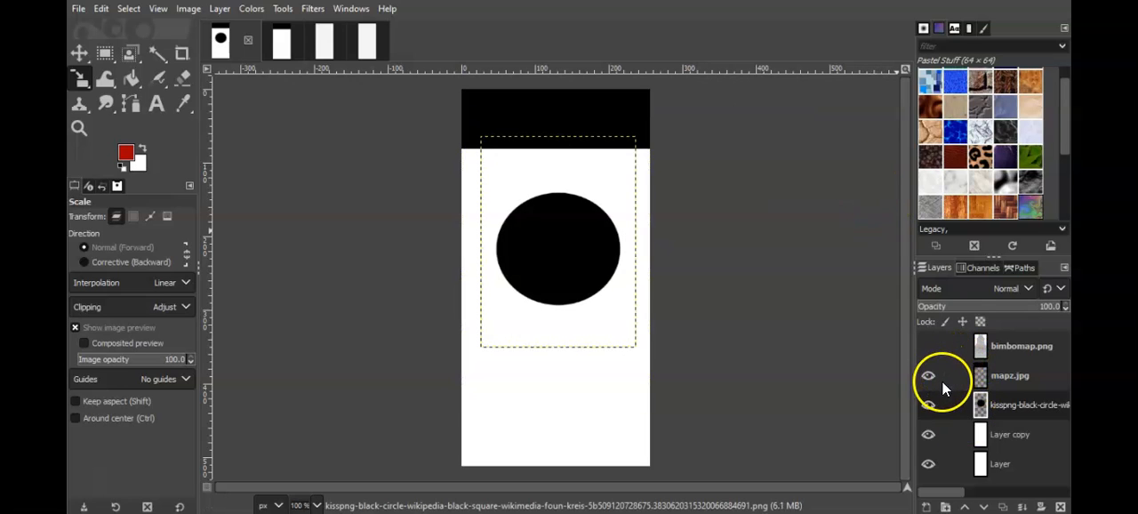
click(928, 347)
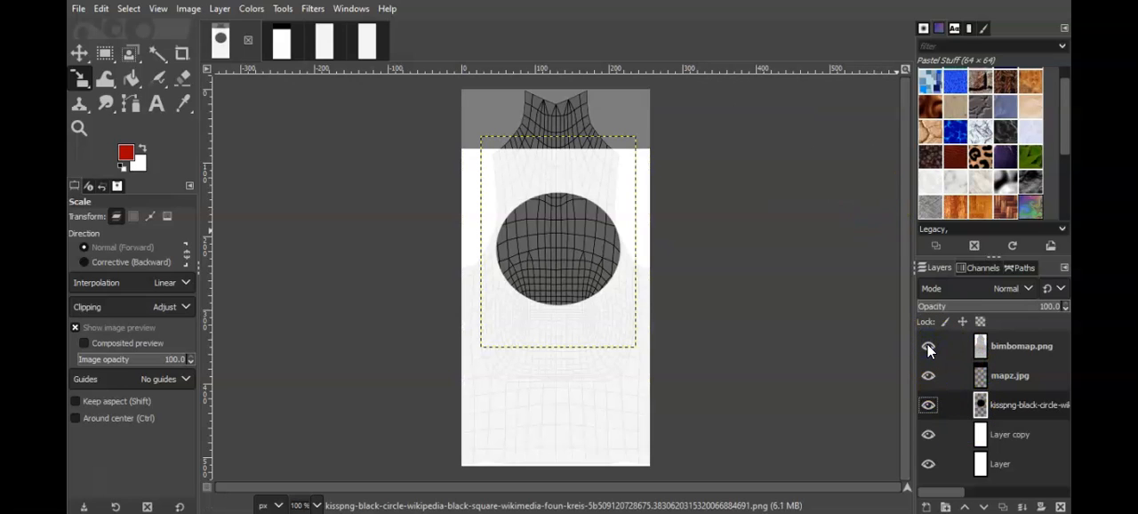
click(928, 346)
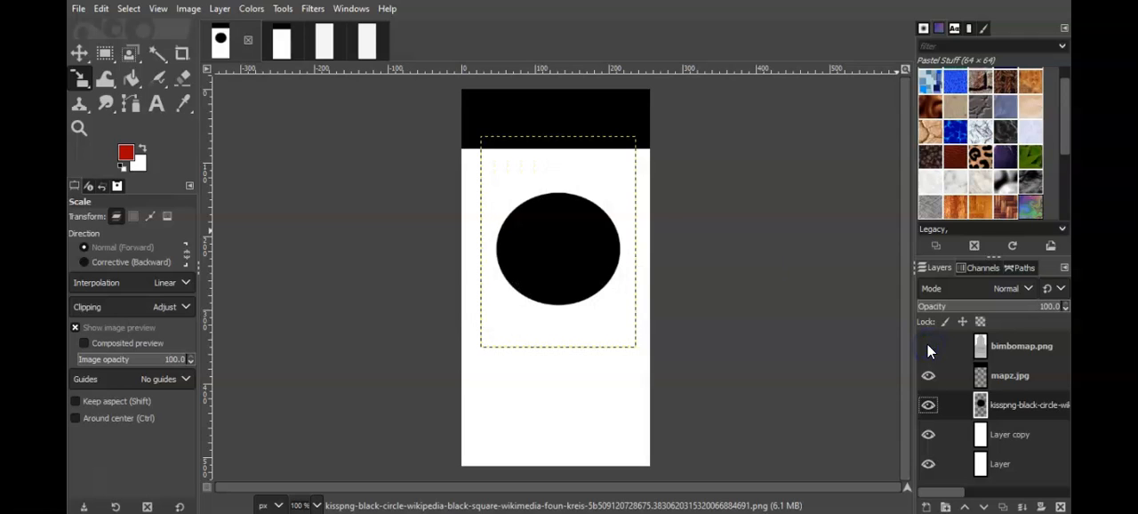
Step: Move the black circle down to the lower part of the canvas, checking its position against the bimbomap.png mesh layer
click(81, 55)
drag(579, 262, 570, 379)
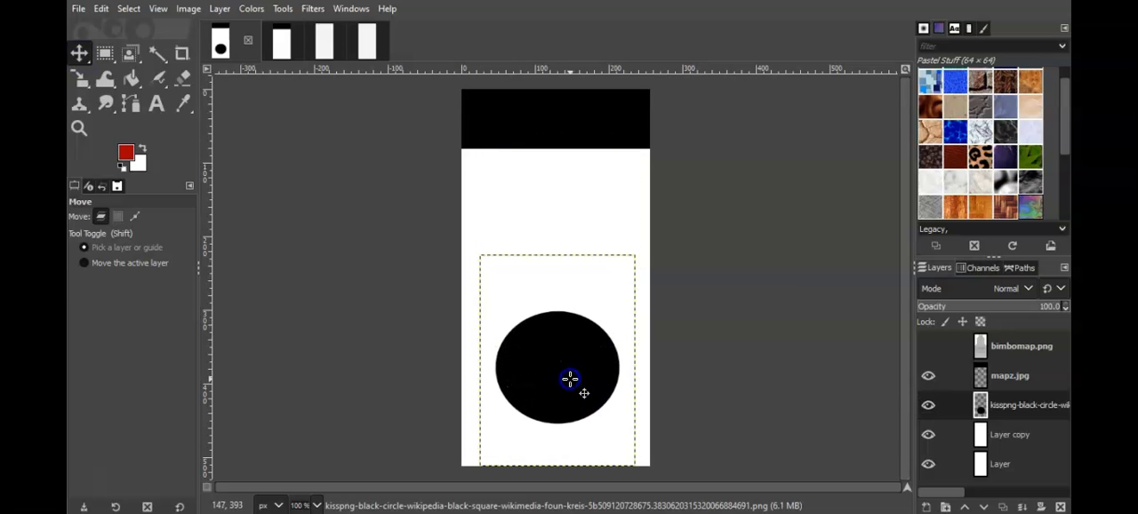
click(928, 349)
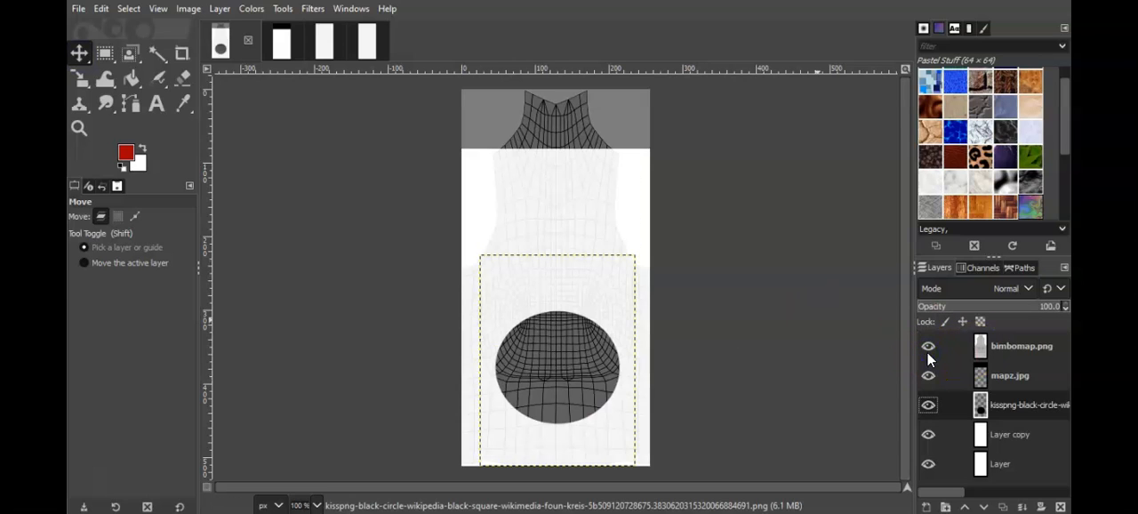
click(927, 348)
drag(578, 337, 577, 369)
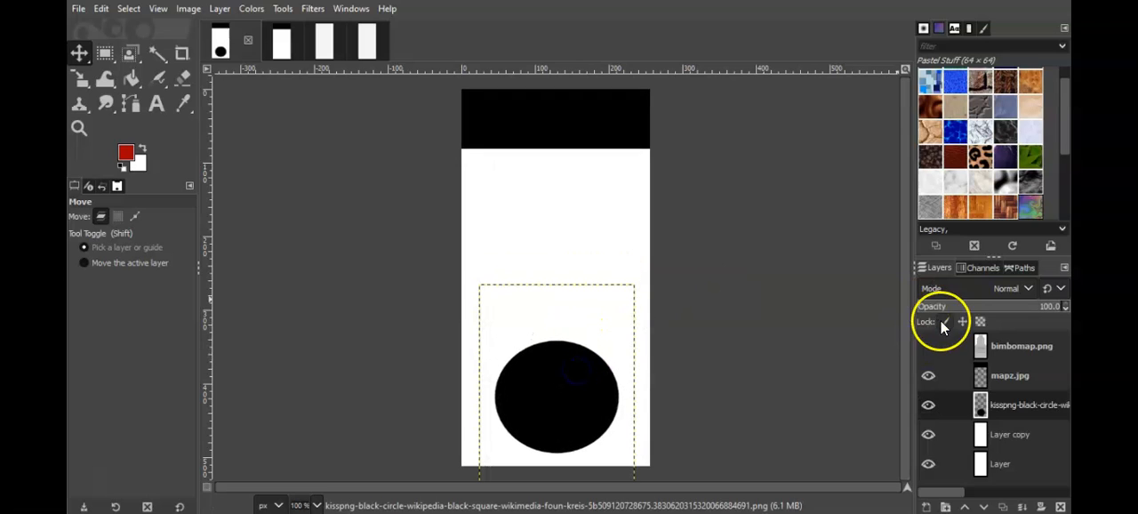
click(928, 348)
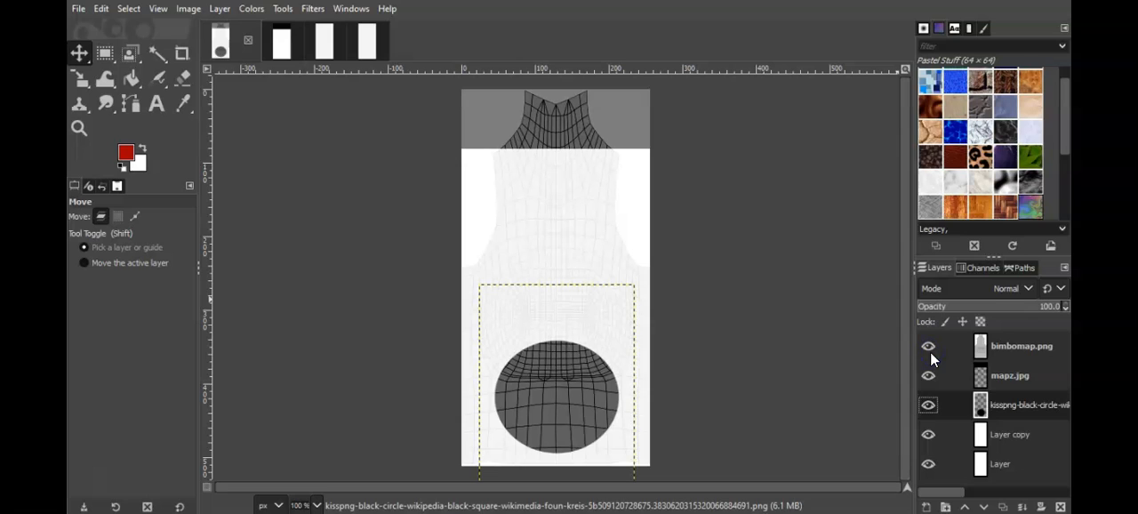
Step: Scale the black circle layer down to 139 × 236 px and compare it with the bimbomap.png mesh layer
click(928, 347)
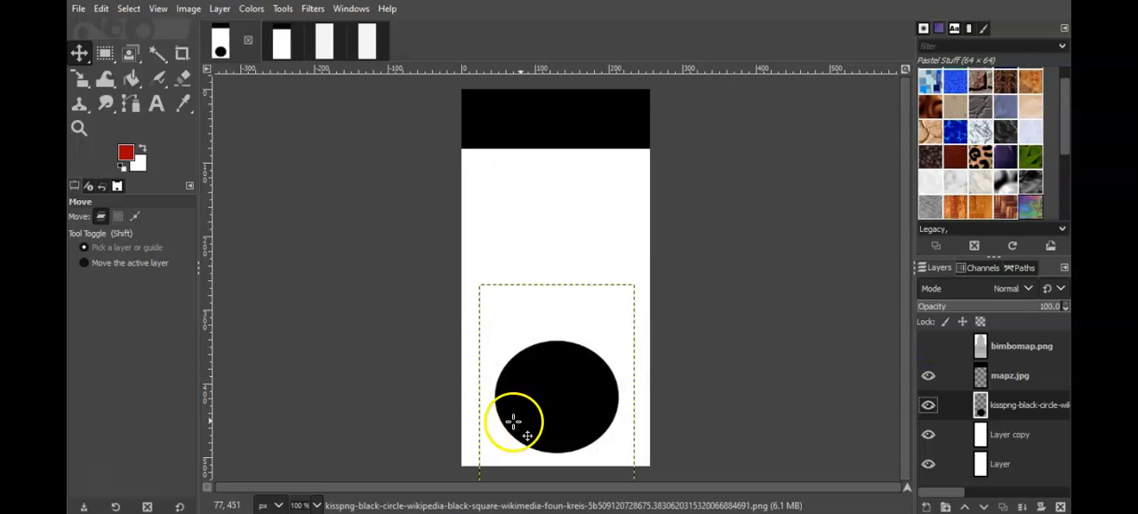
click(81, 78)
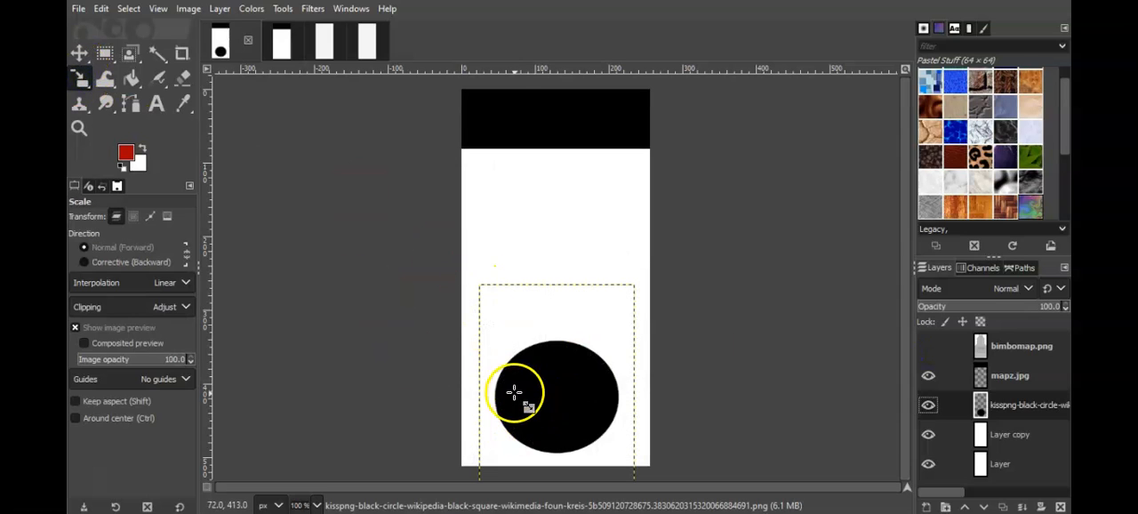
click(538, 373)
drag(627, 376, 581, 372)
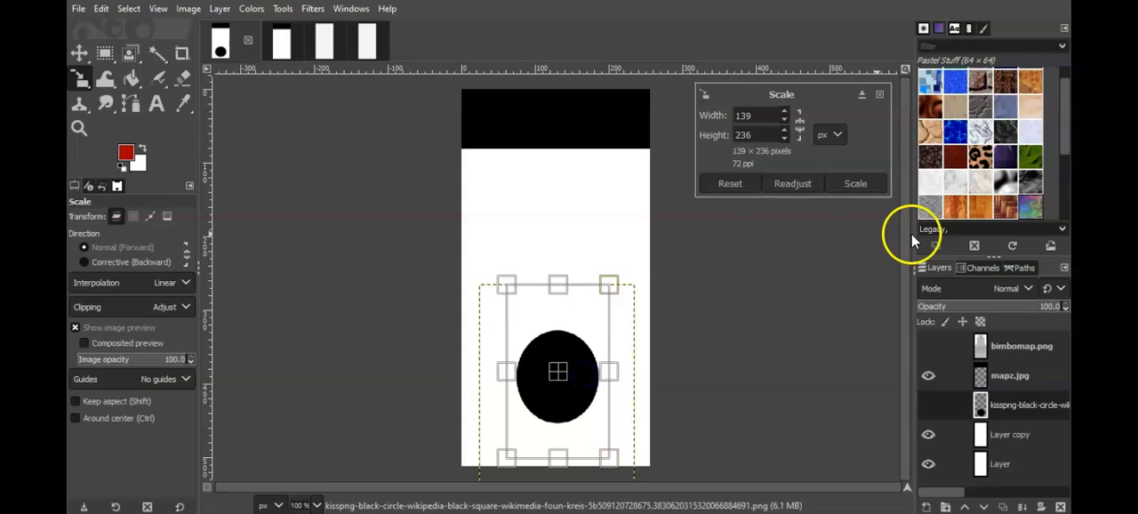
click(868, 183)
click(929, 347)
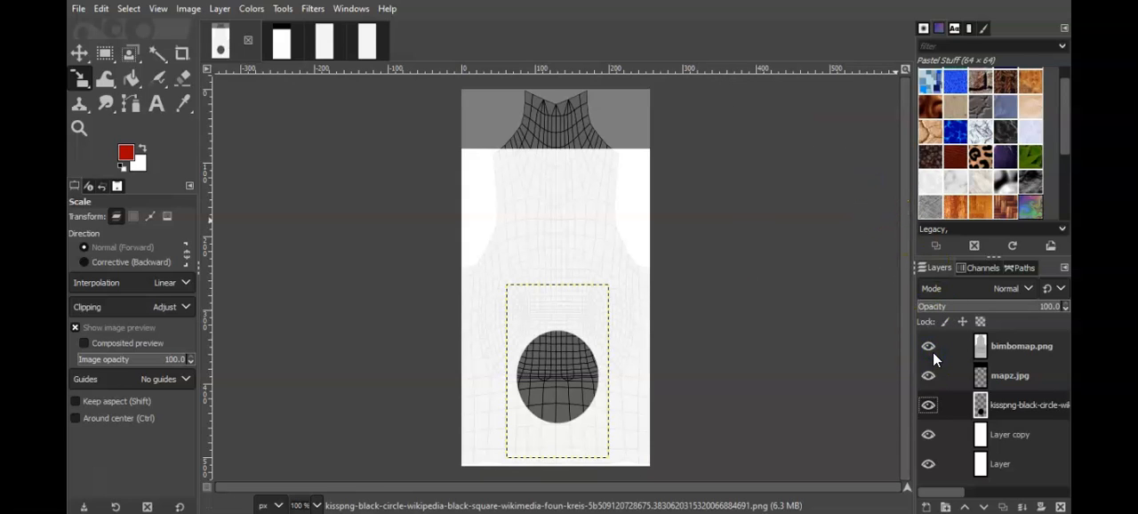
click(932, 351)
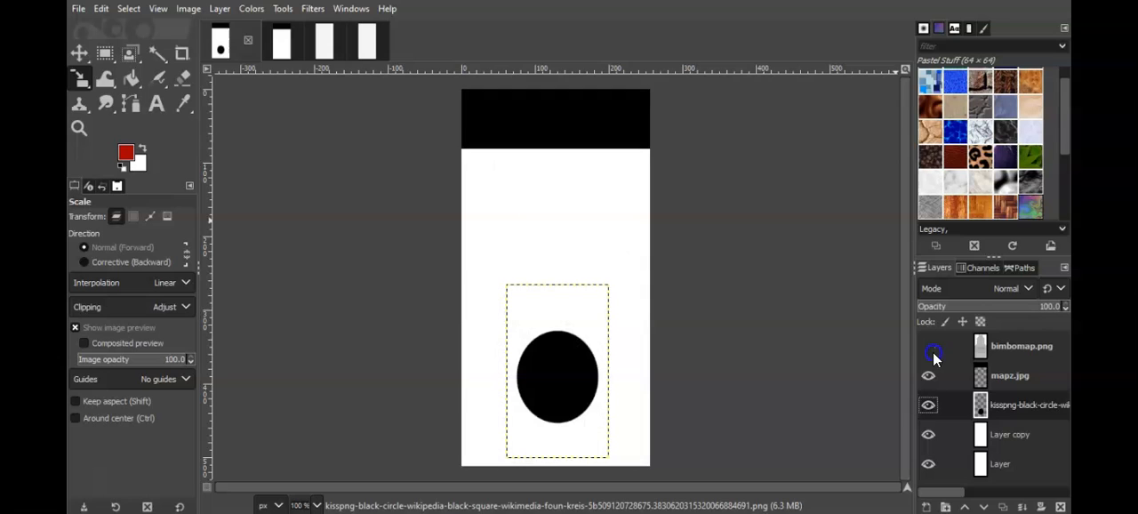
Step: Move the black circle up to the middle of the canvas and check its position against the mesh layer
click(559, 375)
drag(558, 375, 557, 280)
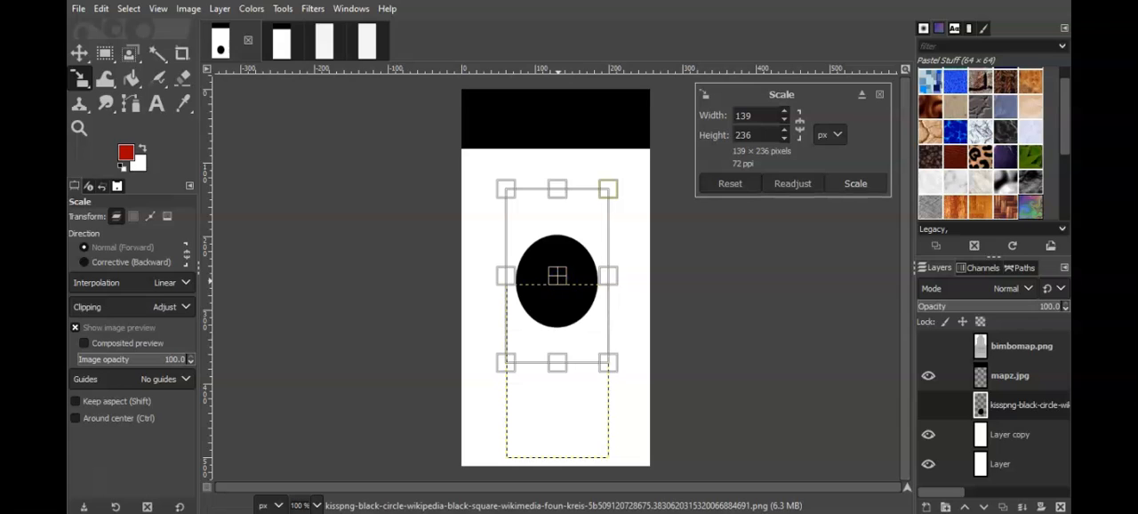
click(859, 184)
click(928, 346)
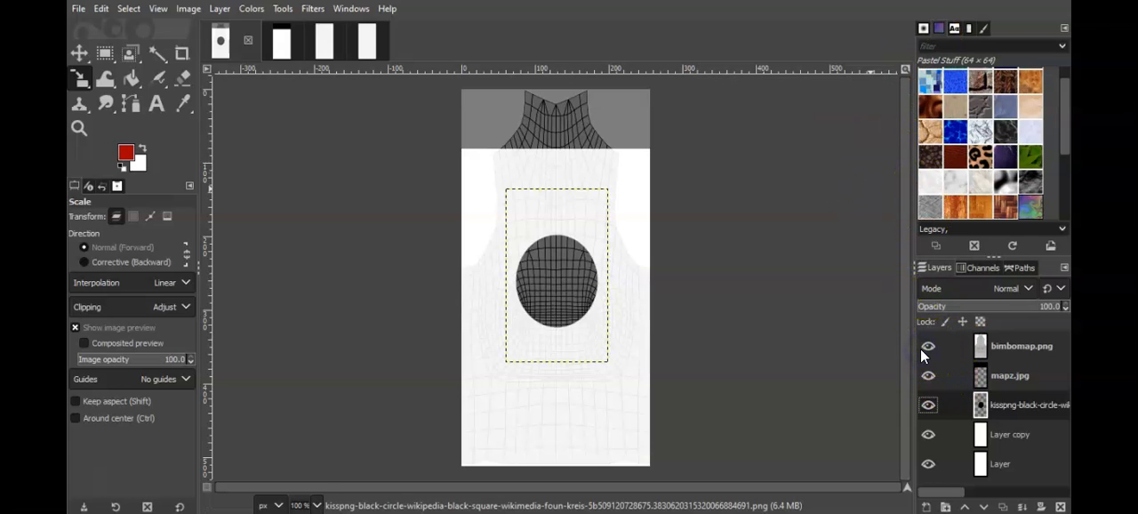
click(927, 347)
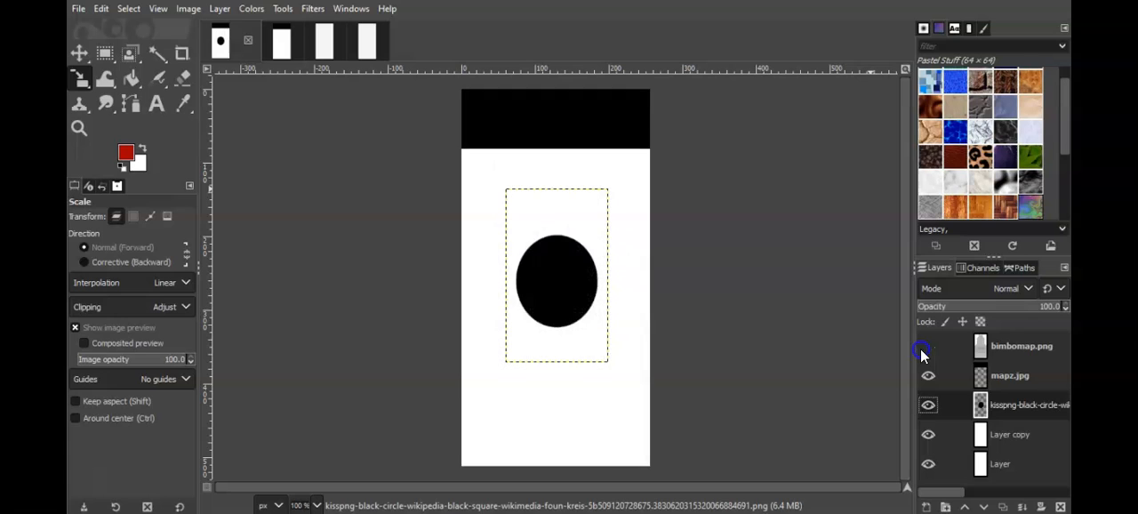
Step: Shift the black circle slightly higher, check it against the mesh layer, and overwrite bimbomap.png with the result
click(556, 281)
drag(556, 281, 556, 259)
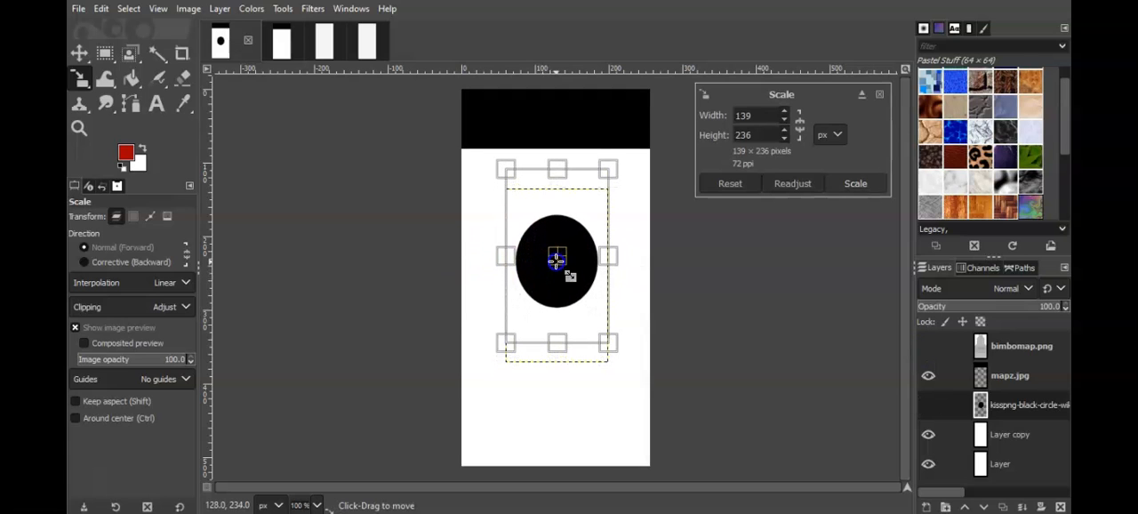
click(857, 184)
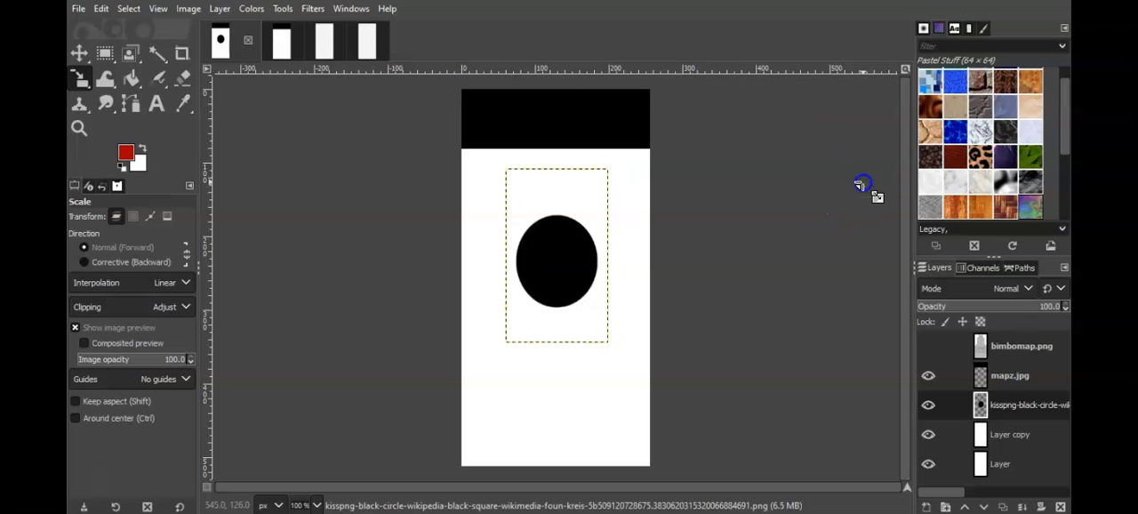
click(927, 346)
click(927, 347)
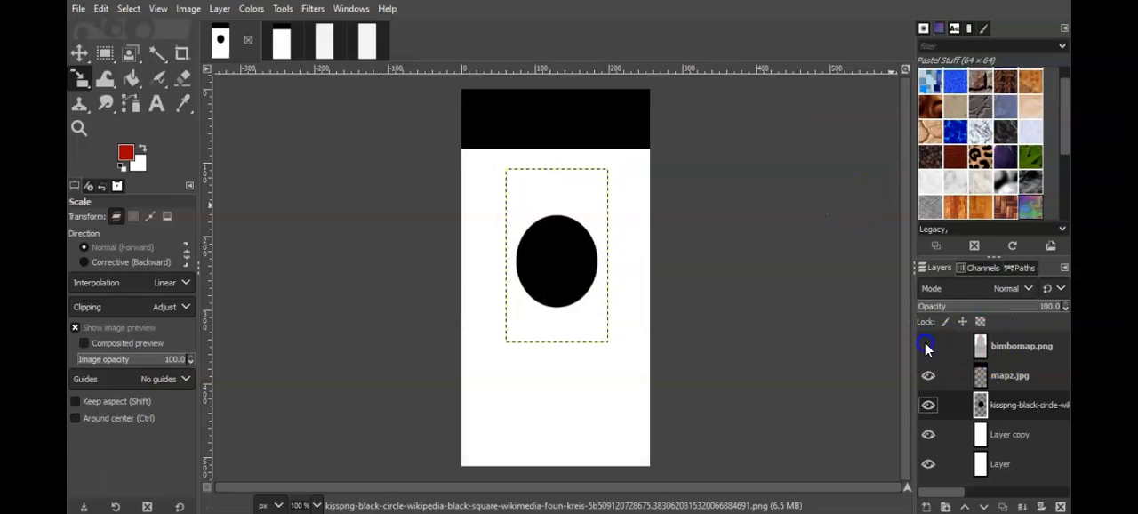
click(80, 9)
click(176, 236)
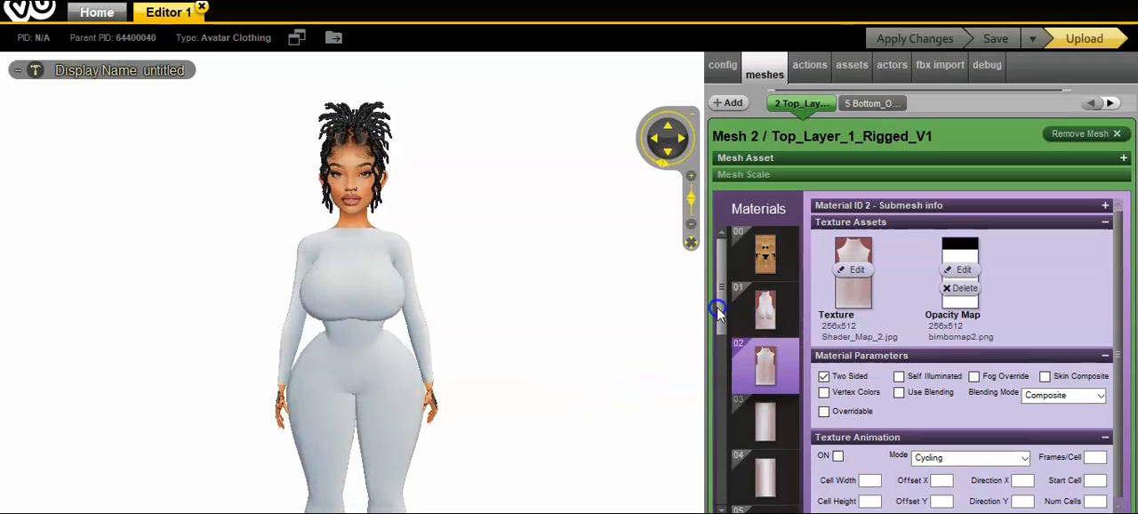
Step: In the IMVU editor, load the updated bimbomap image from IMVUBorders as the opacity map of material 01
click(767, 313)
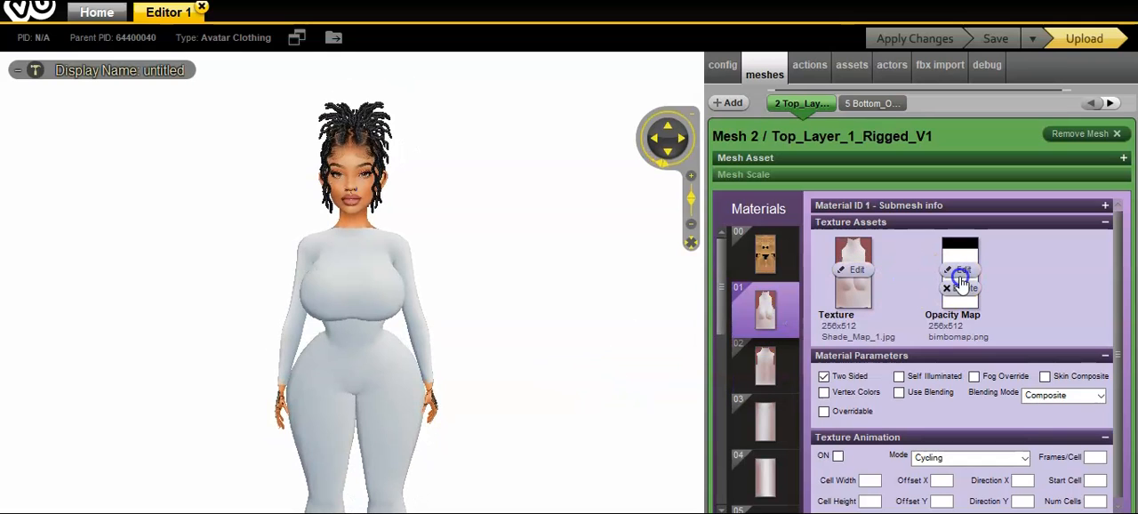
click(960, 270)
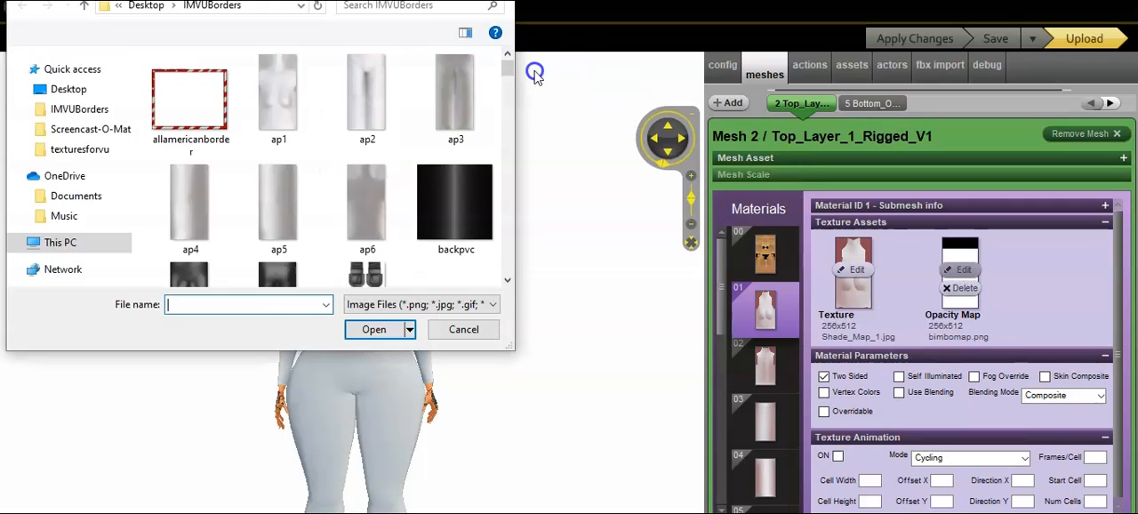
scroll(503, 80, down, 2)
scroll(503, 89, down, 4)
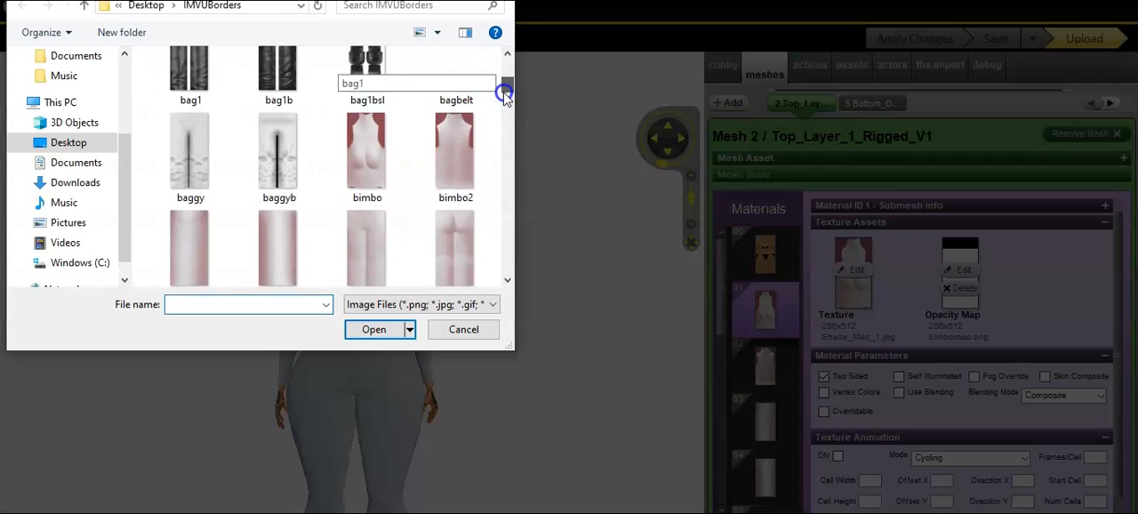
click(206, 184)
double_click(207, 184)
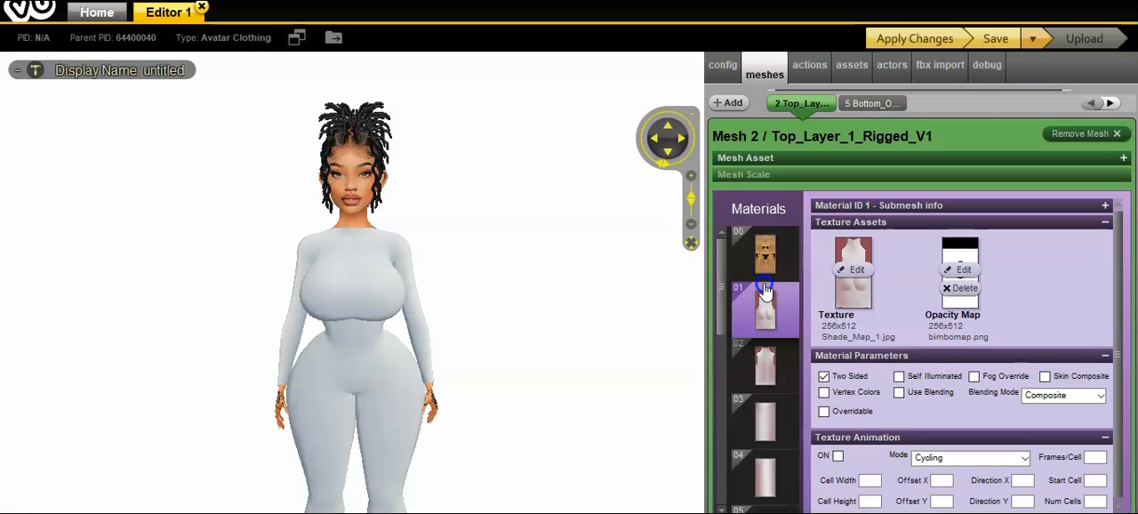
Step: Load the updated bimbomap image as the opacity map of material 08
drag(725, 277, 721, 410)
click(766, 322)
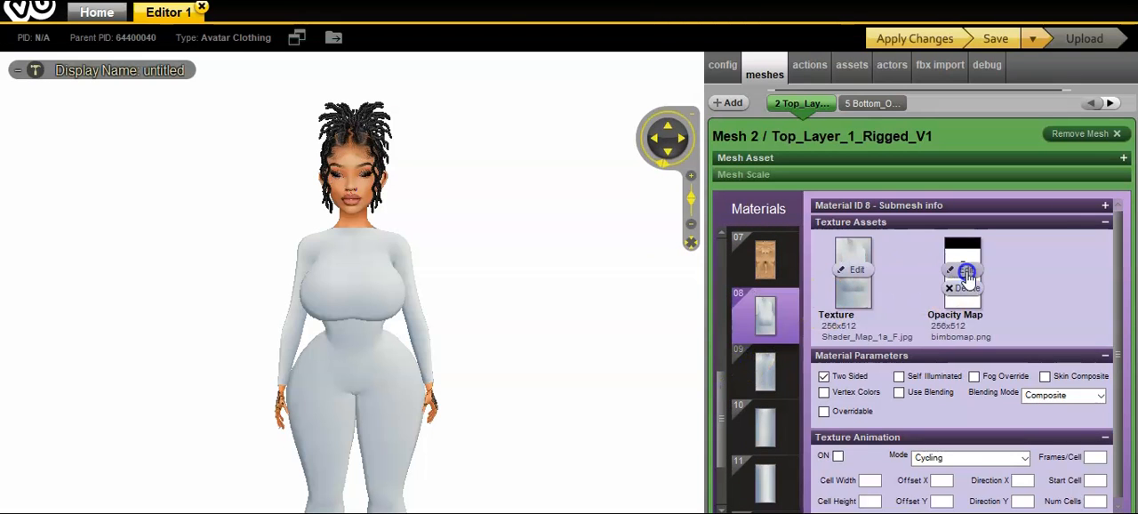
click(965, 271)
drag(512, 71, 511, 99)
click(181, 156)
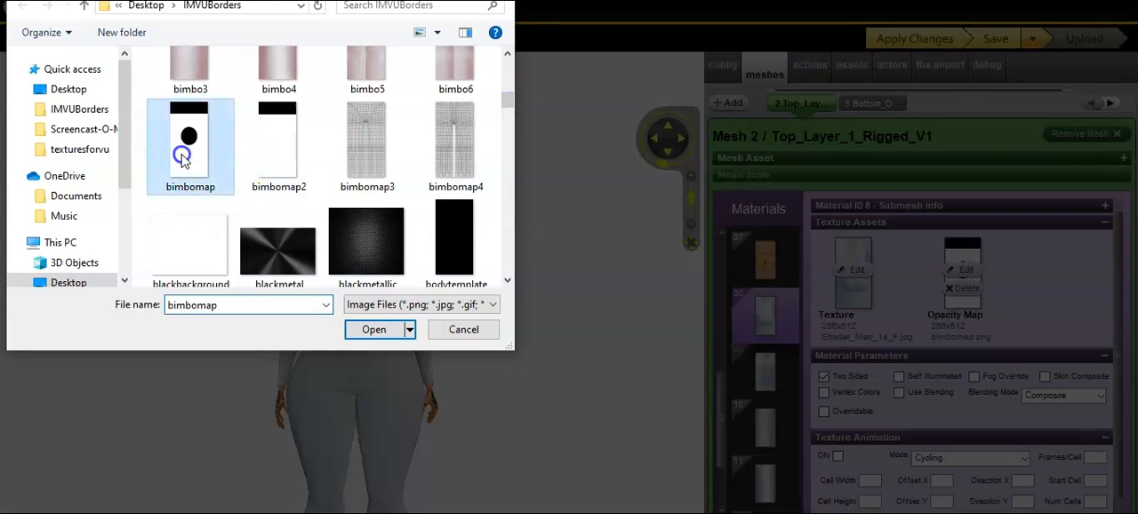
click(182, 156)
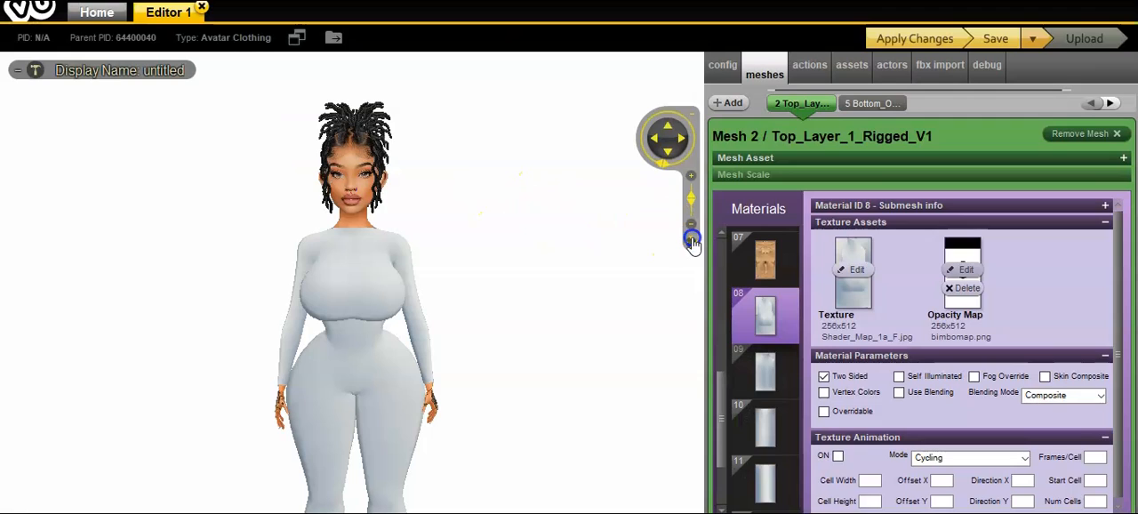
Step: Apply the changes to the bodysuit, save the product, and view the chest opening from different angles
drag(730, 388, 723, 454)
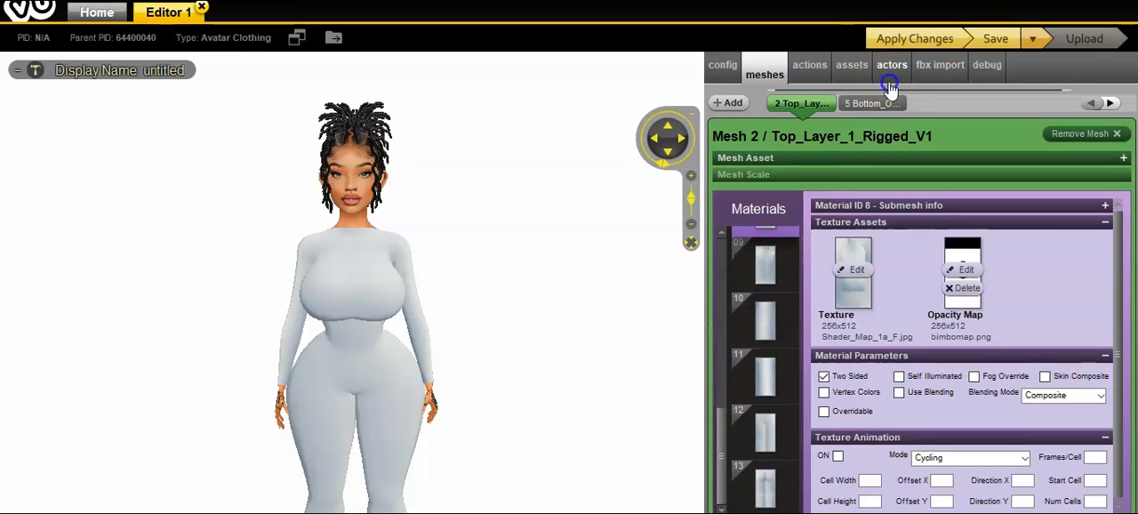
click(918, 39)
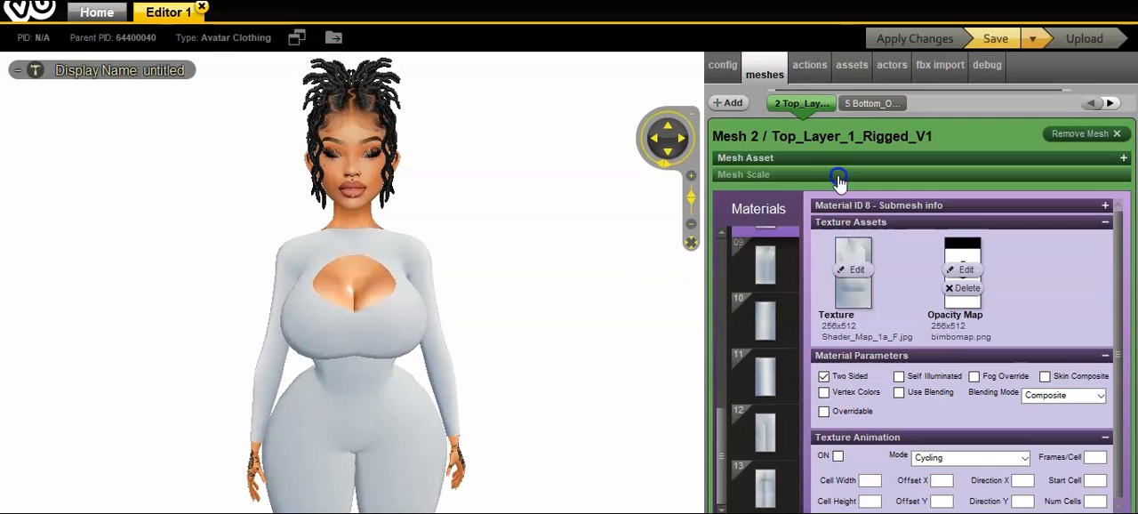
click(994, 41)
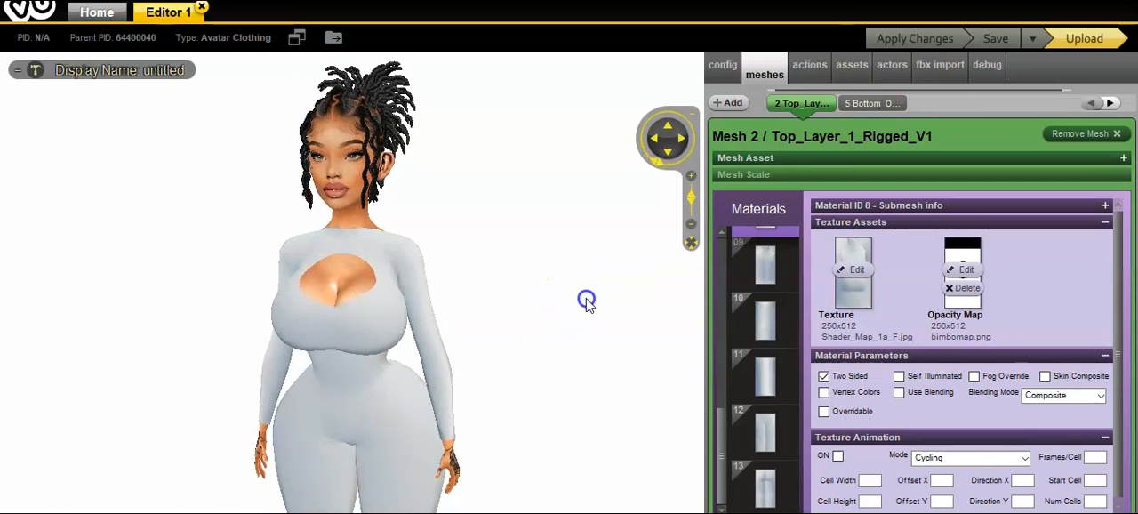
click(667, 155)
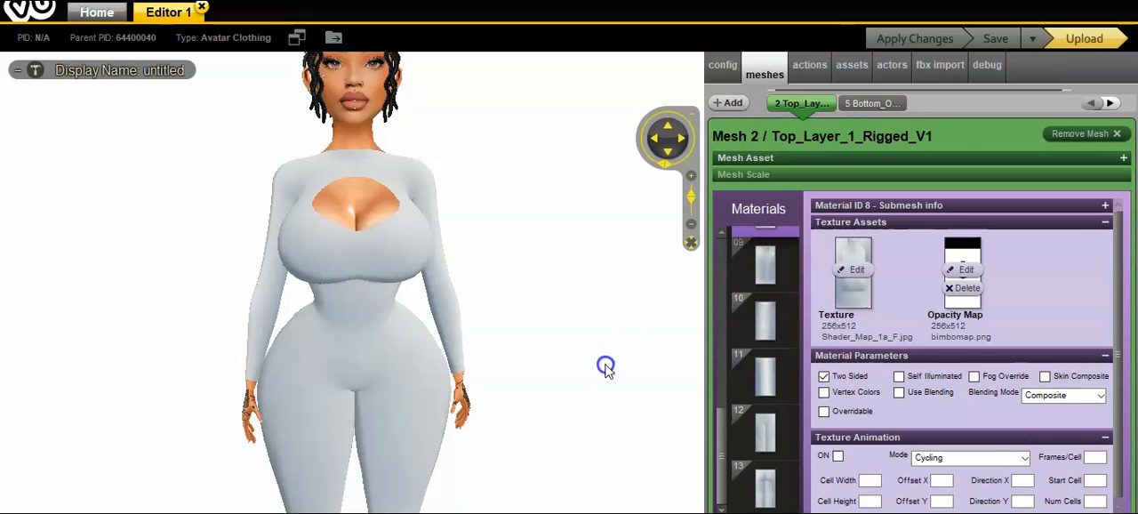
Step: Switch to GIMP and add the kisspng-black-circle PNG from Downloads as a second circle layer
mouse_move(587, 512)
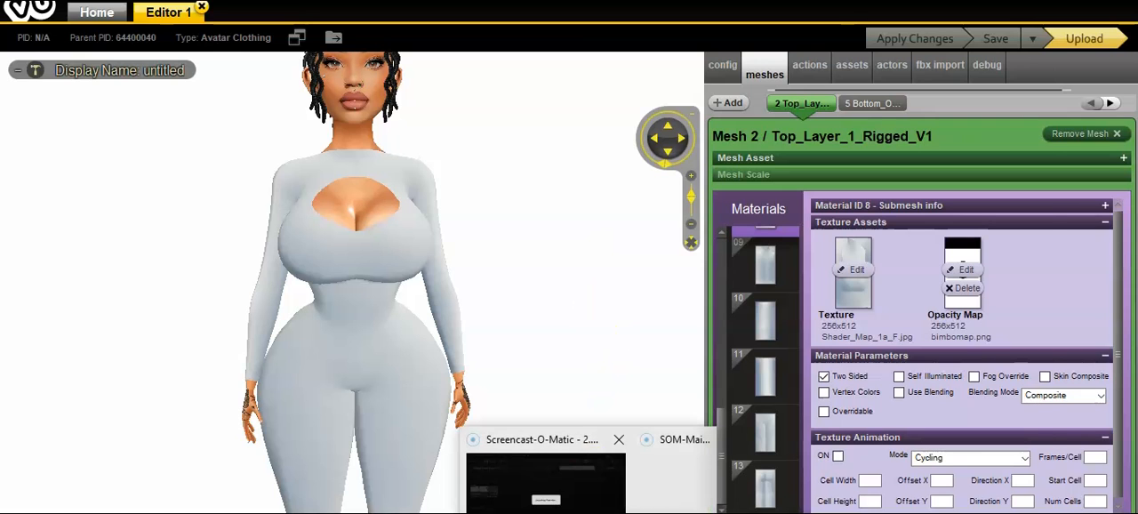
click(570, 445)
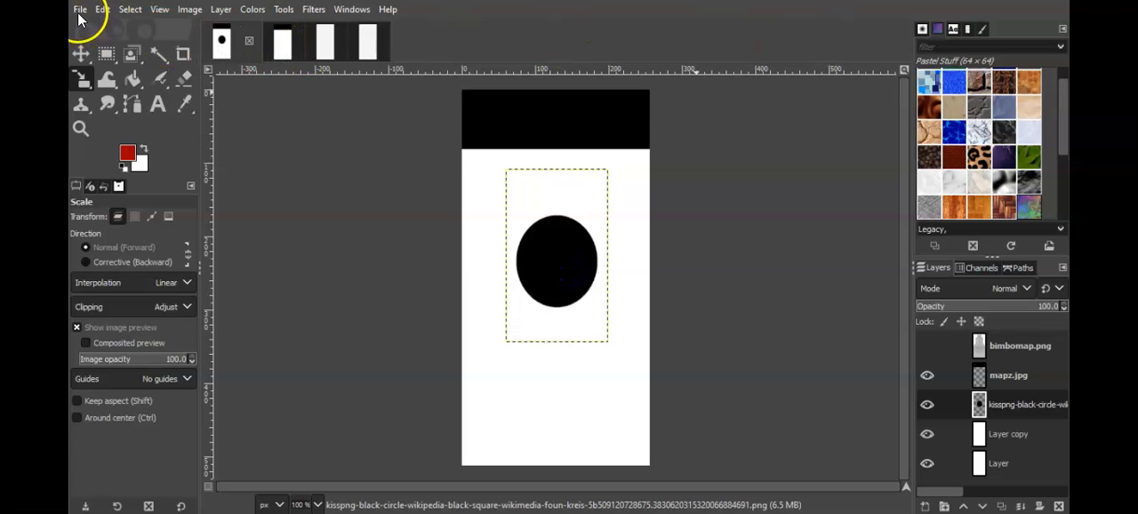
click(79, 11)
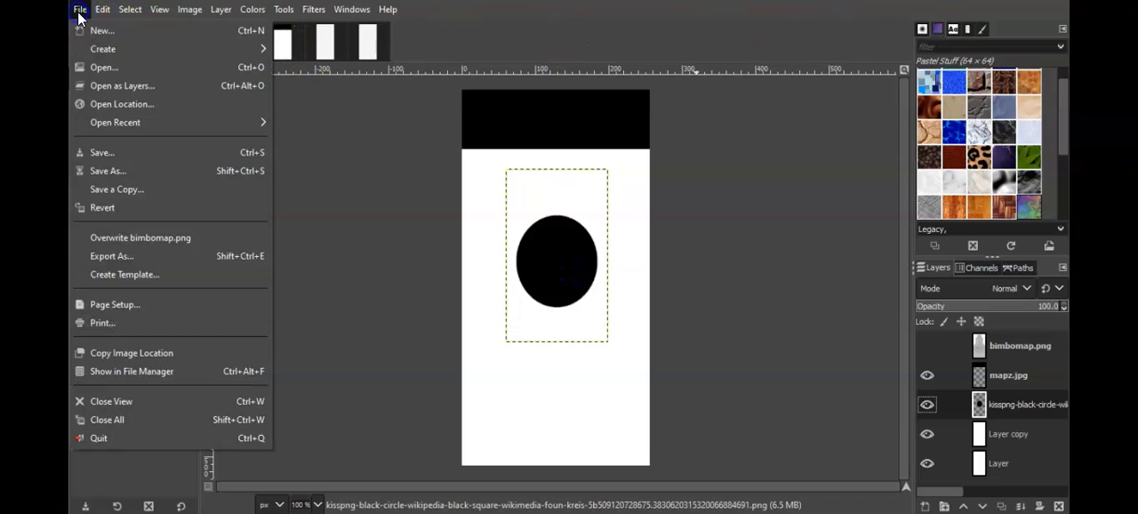
click(151, 87)
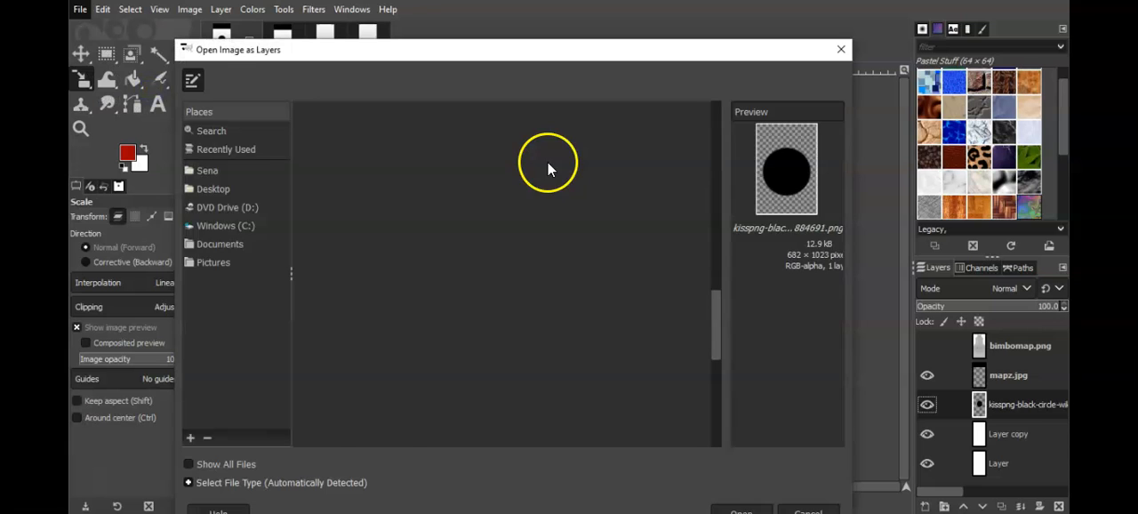
click(745, 215)
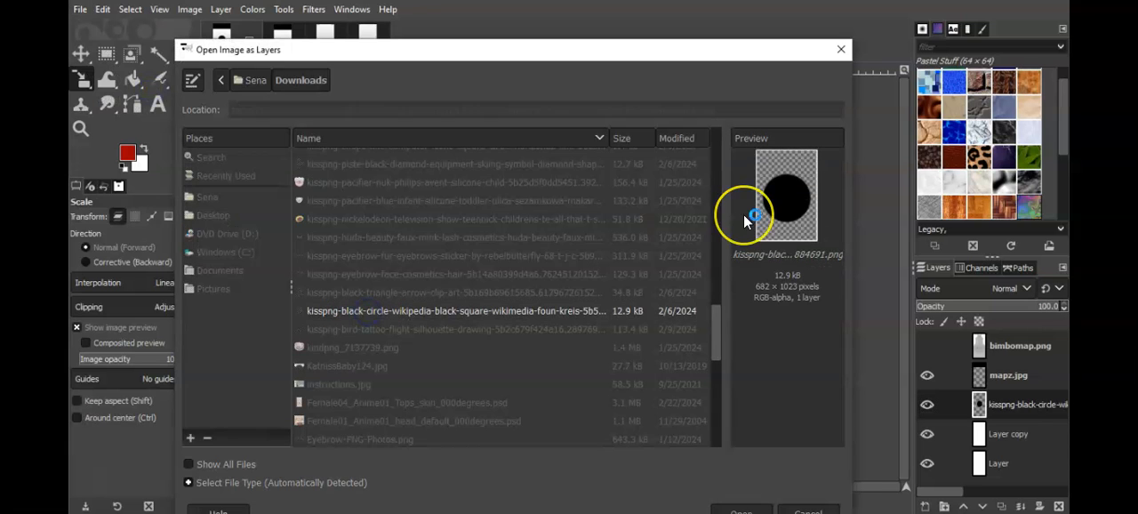
key(Return)
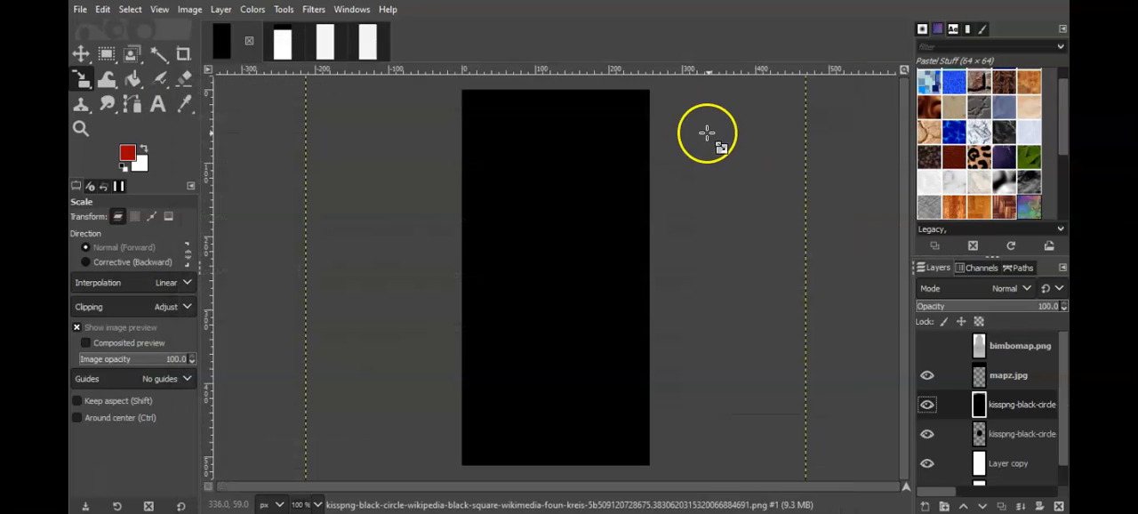
Step: Scale the second black circle layer to 253 × 272 px in the lower part of the canvas
drag(561, 119, 548, 265)
drag(478, 402, 477, 457)
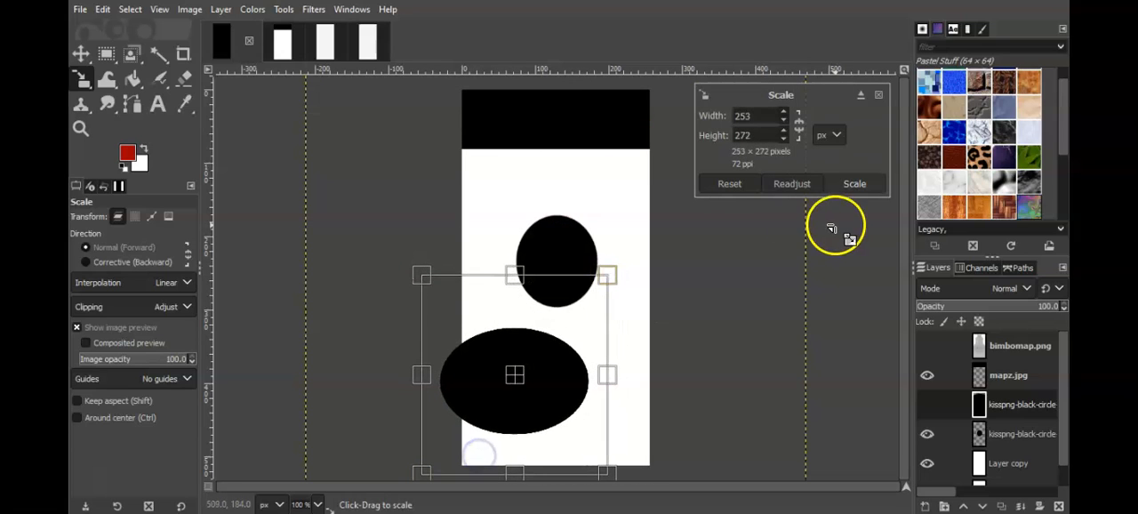
click(854, 183)
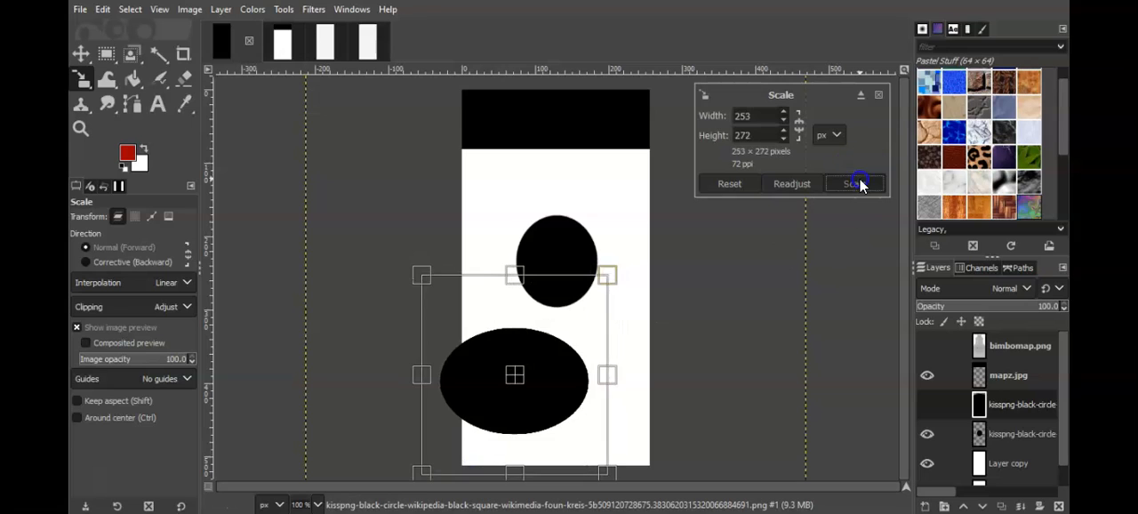
Step: Move the second circle partly past the canvas's lower right edge and compare it with the mesh layer
click(81, 55)
drag(532, 378, 713, 408)
click(931, 347)
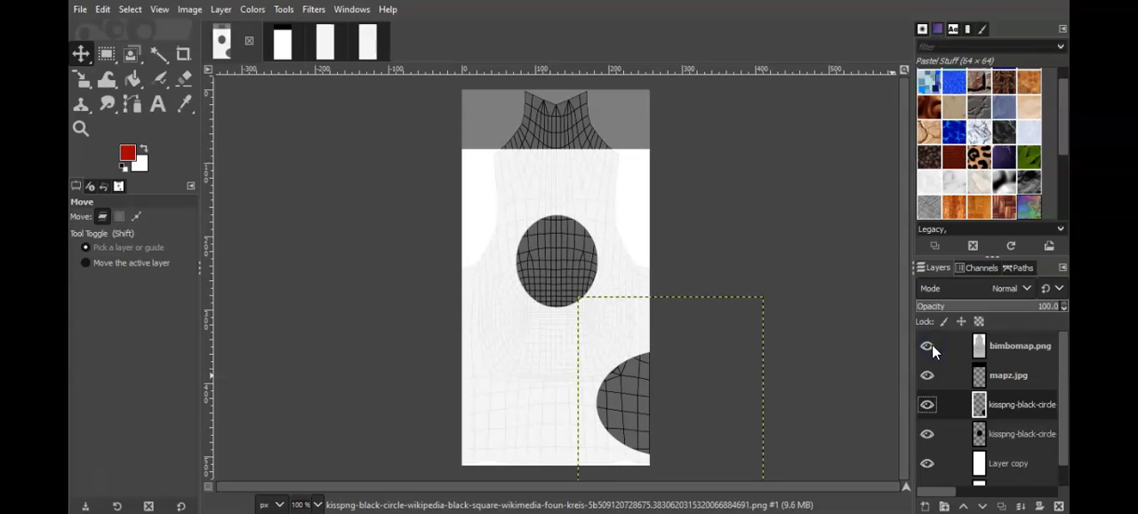
click(931, 347)
Step: Move the second circle back inward and scale it into a smaller, flatter horizontal ellipse
drag(634, 399, 606, 374)
click(83, 78)
click(856, 189)
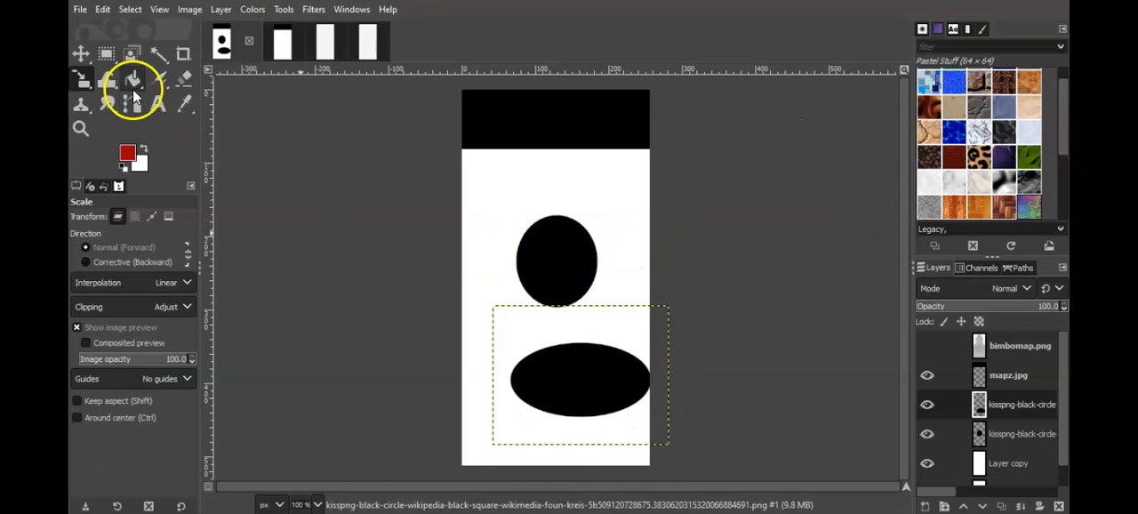
Step: Move the flattened ellipse down to overlap the canvas's right edge and check it against the mesh layer
click(80, 55)
drag(589, 373, 620, 413)
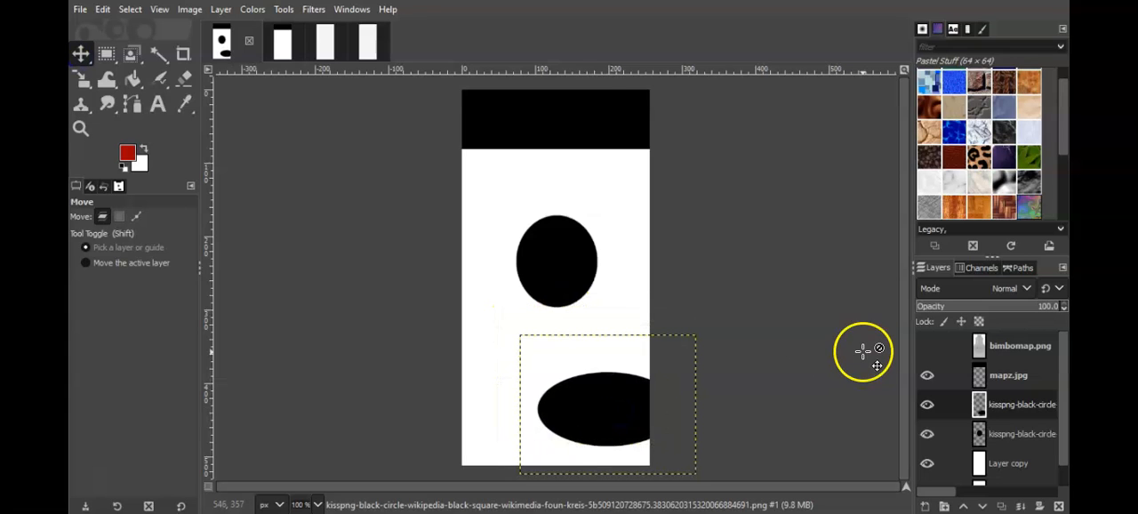
click(928, 347)
click(928, 347)
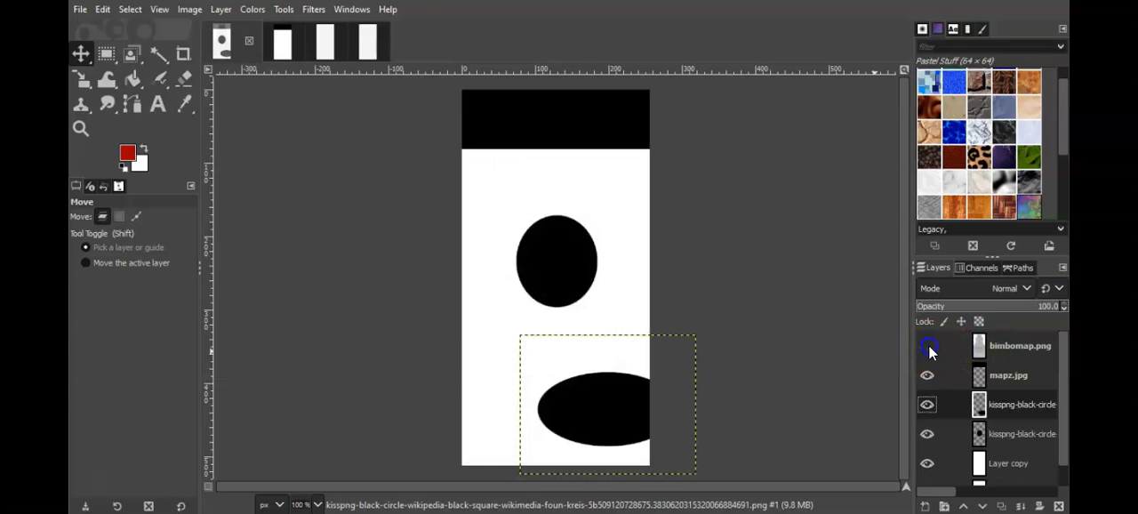
Step: Move the black ellipse slightly lower along the canvas edge and check it against the bimbomap.png mesh layer
drag(604, 416, 605, 427)
click(928, 349)
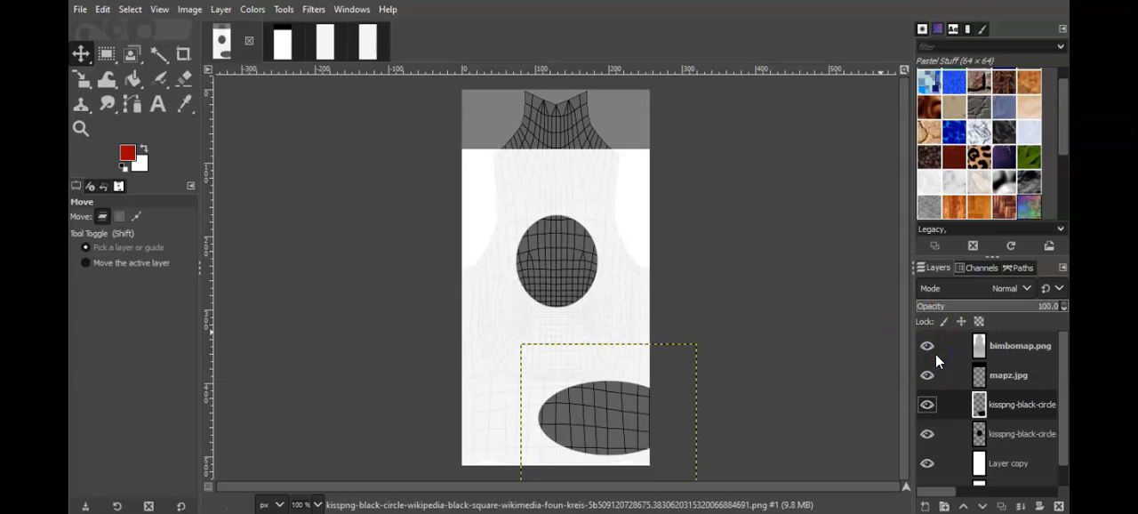
click(935, 353)
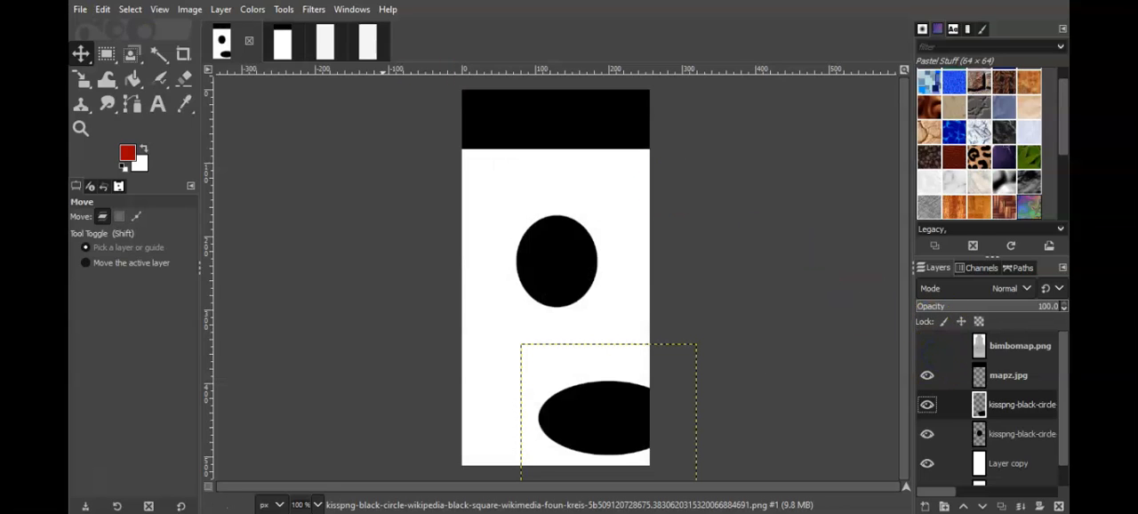
Step: Export the edited opacity map by overwriting bimbomap.png
click(80, 11)
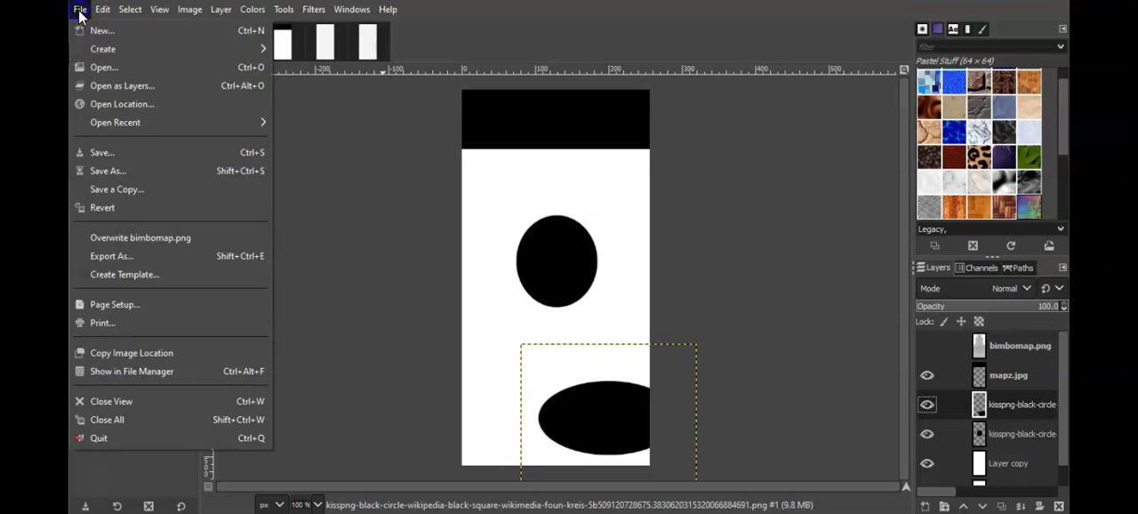
click(165, 238)
click(358, 145)
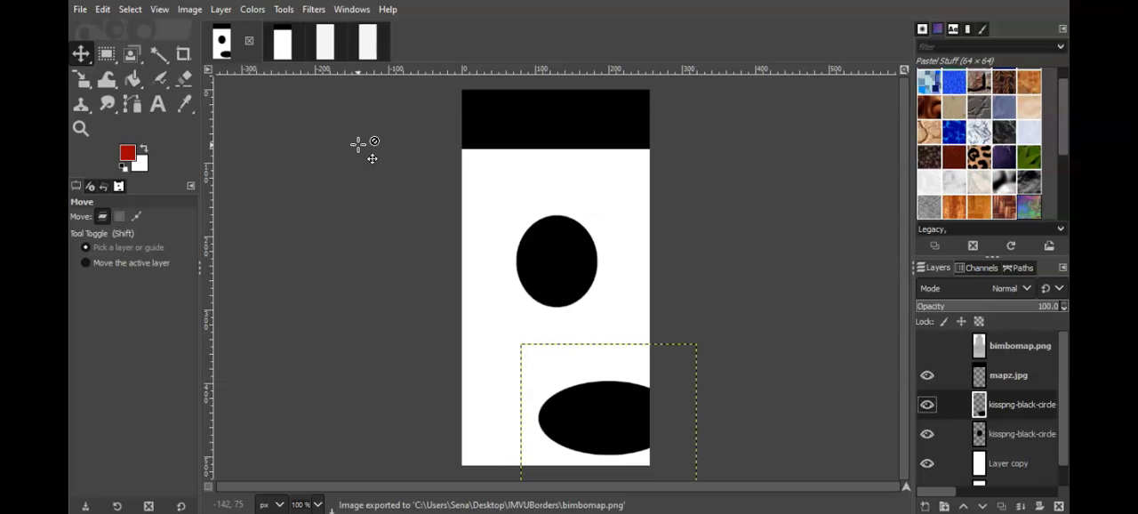
click(276, 199)
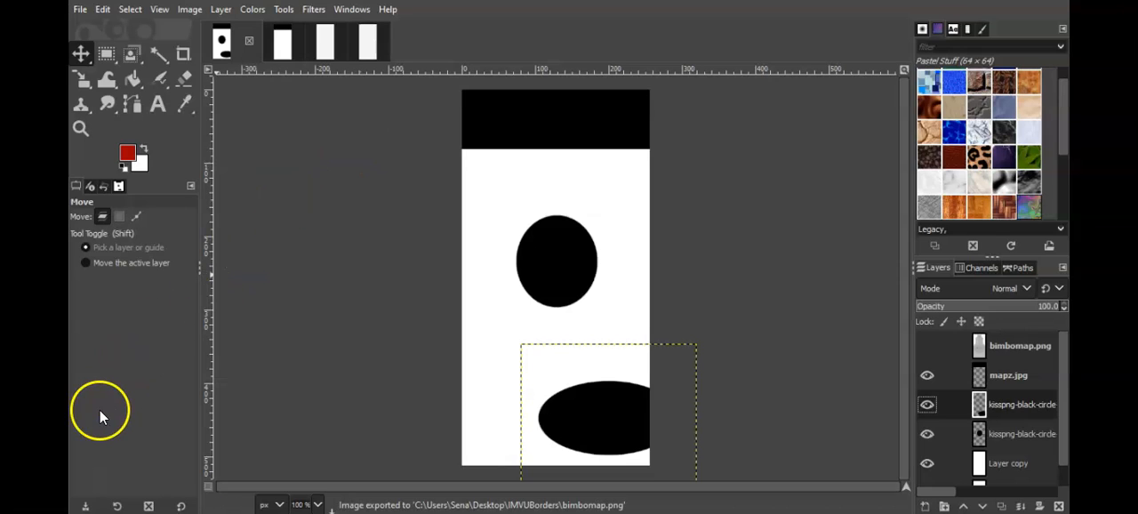
Step: Switch to the IMVU editor and reload bimbomap.png as the opacity map of material 08
click(960, 281)
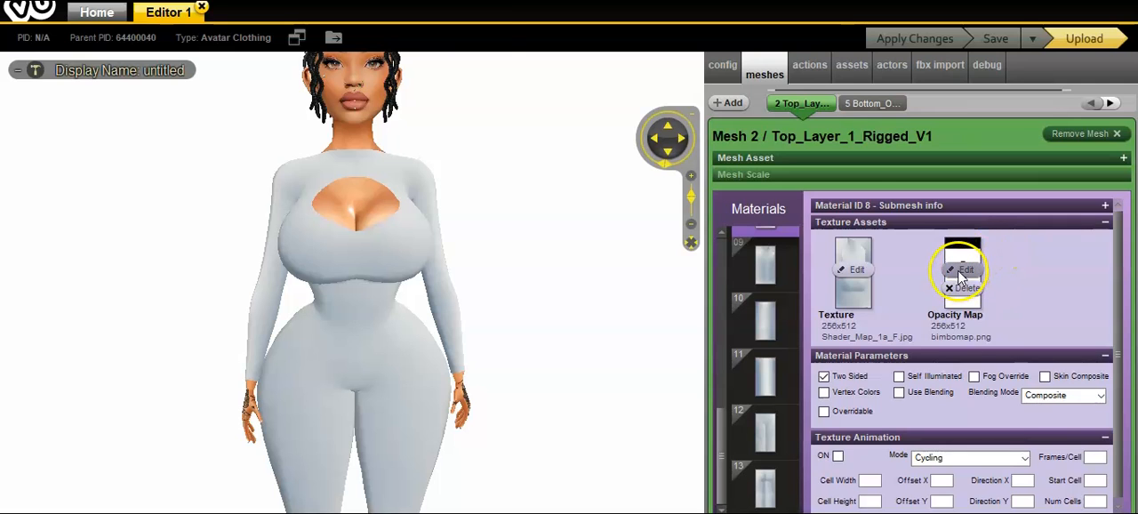
click(961, 271)
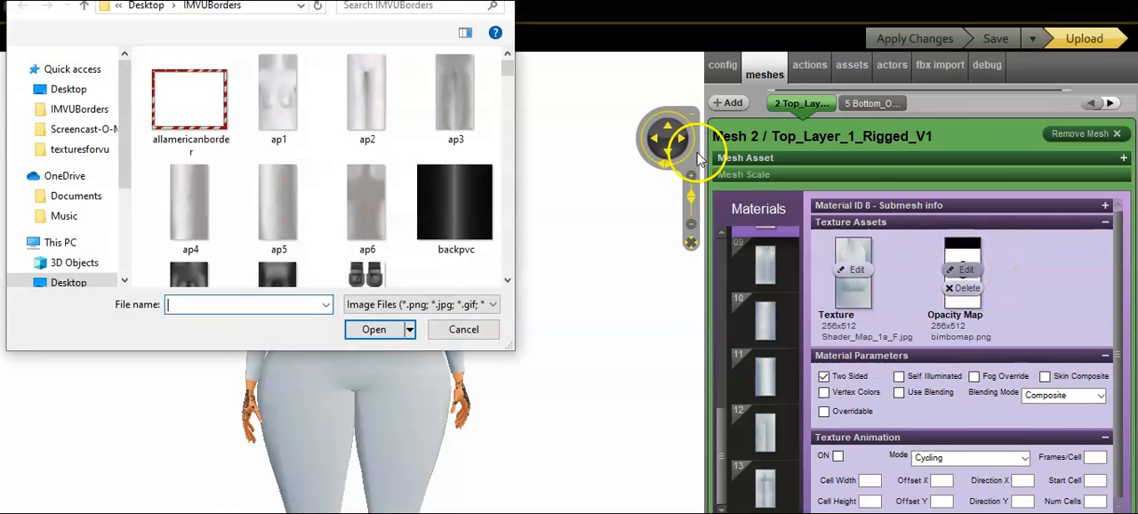
drag(503, 74, 506, 101)
click(184, 184)
double_click(184, 184)
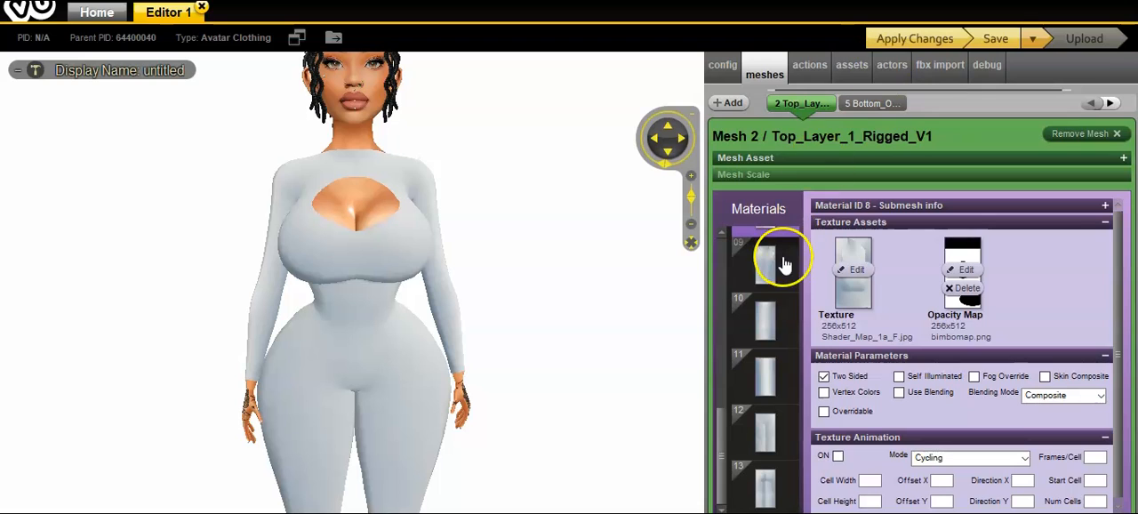
Step: Select material 01 to check its opacity map and apply the changes to the avatar
drag(721, 427, 731, 267)
click(757, 278)
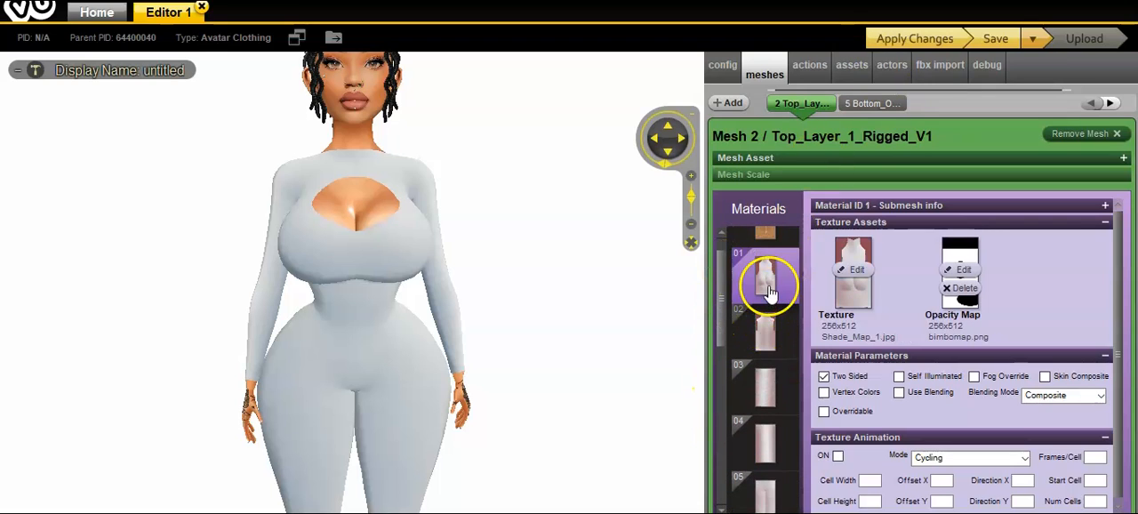
click(920, 39)
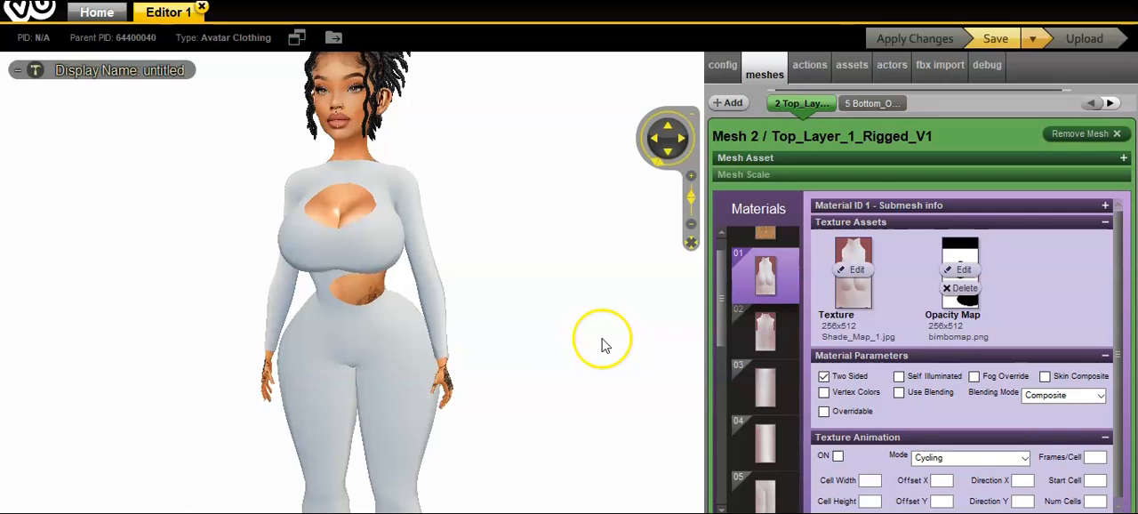
Step: Examine the bodysuit's chest and waist cutouts on the avatar, including its full front and its back
click(667, 153)
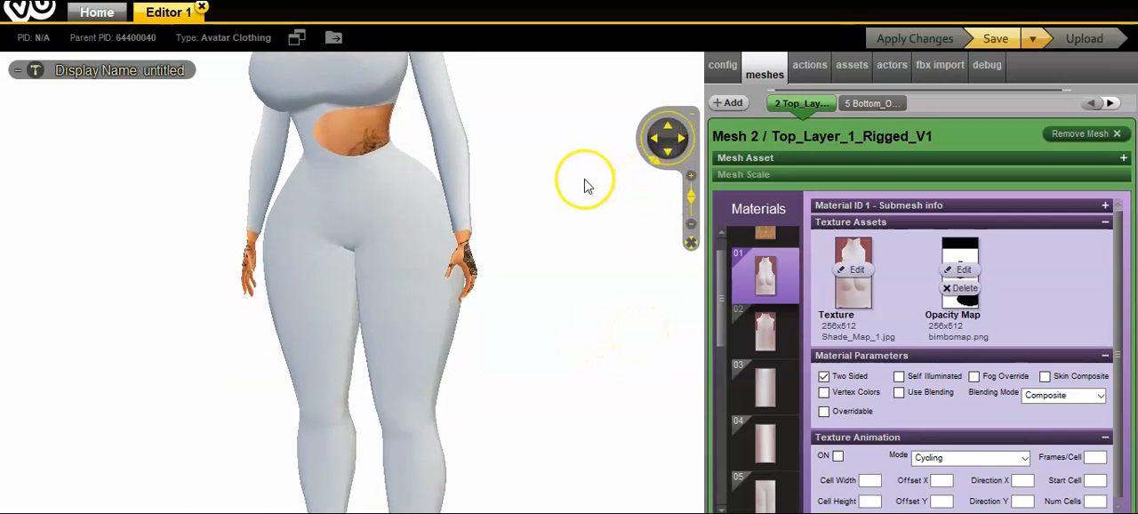
scroll(614, 183, down, 3)
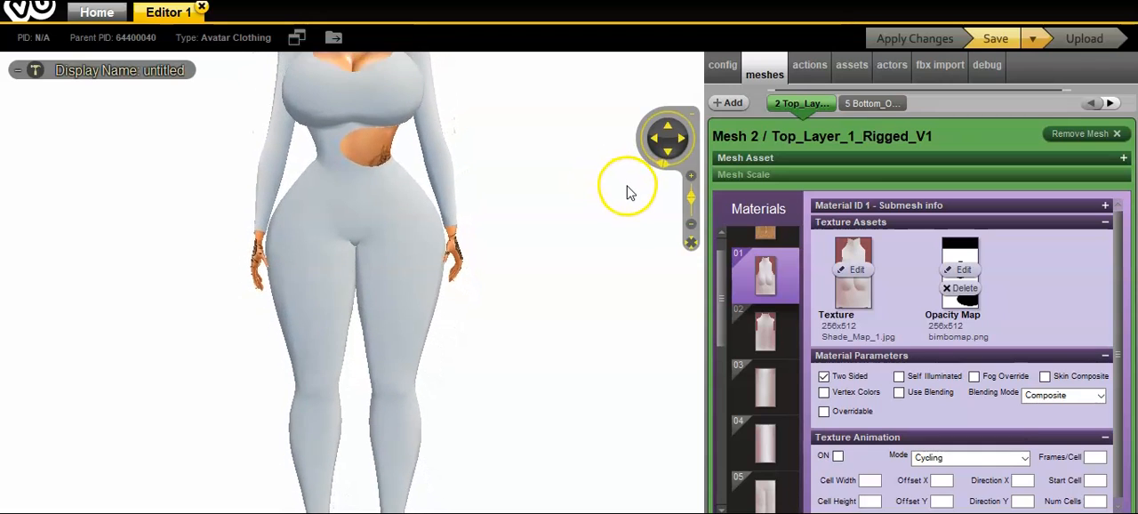
click(667, 127)
click(666, 151)
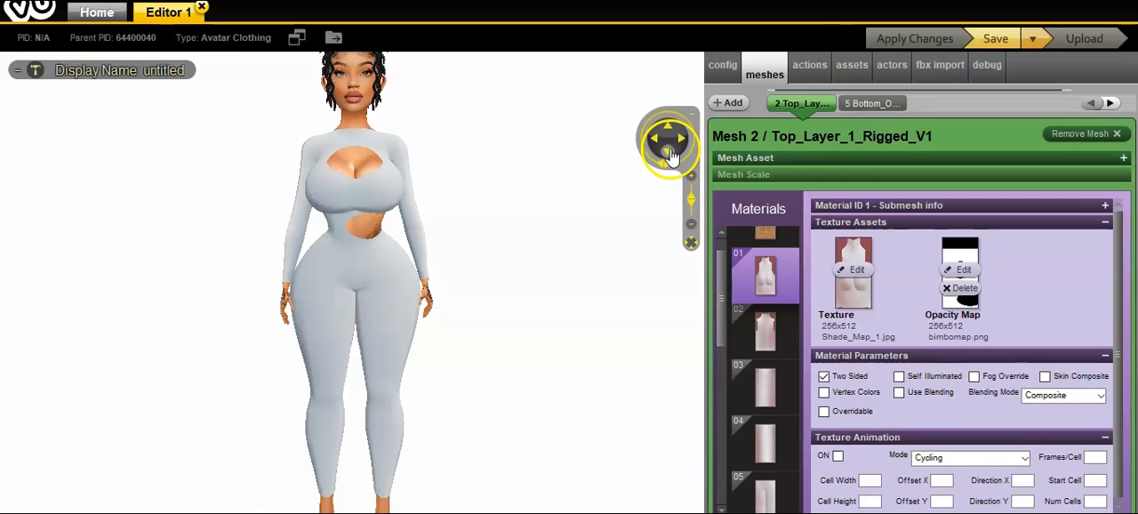
scroll(537, 287, up, 2)
drag(537, 287, 292, 298)
scroll(592, 294, down, 1)
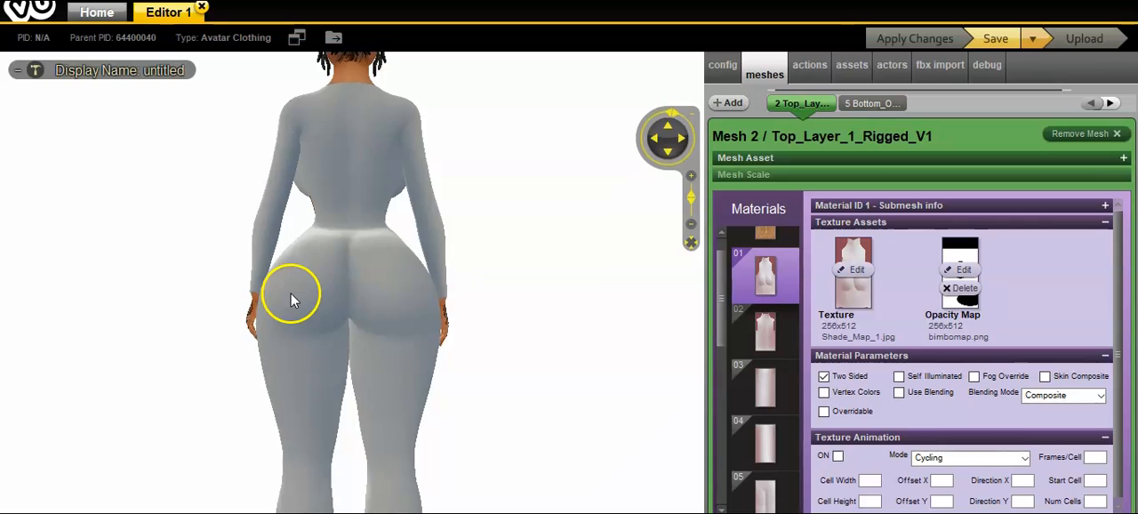
click(668, 135)
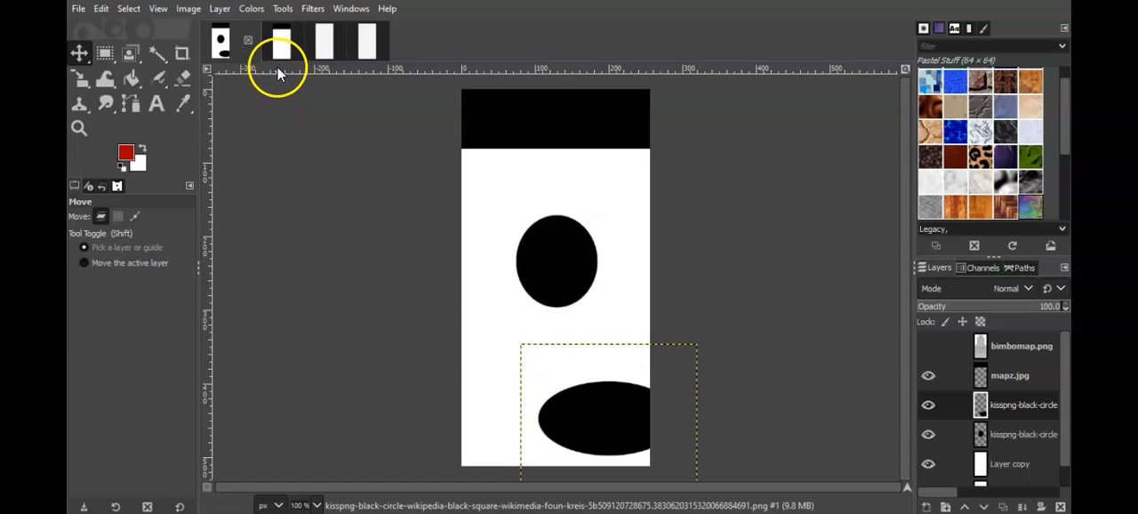
Step: Switch to the bimbomap2.png image in GIMP and add the kisspng black circle PNG from Downloads as a layer
click(279, 41)
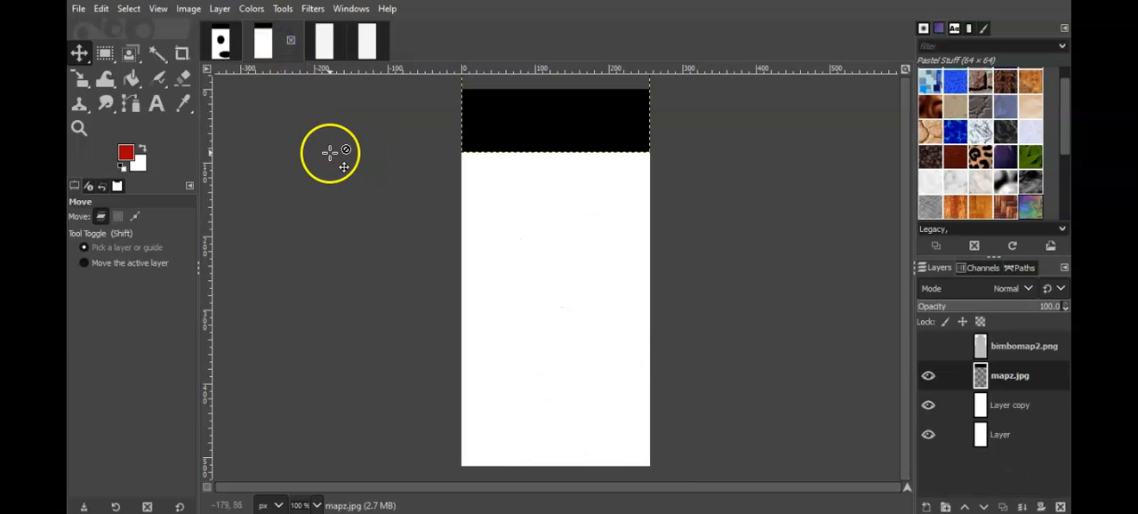
click(78, 8)
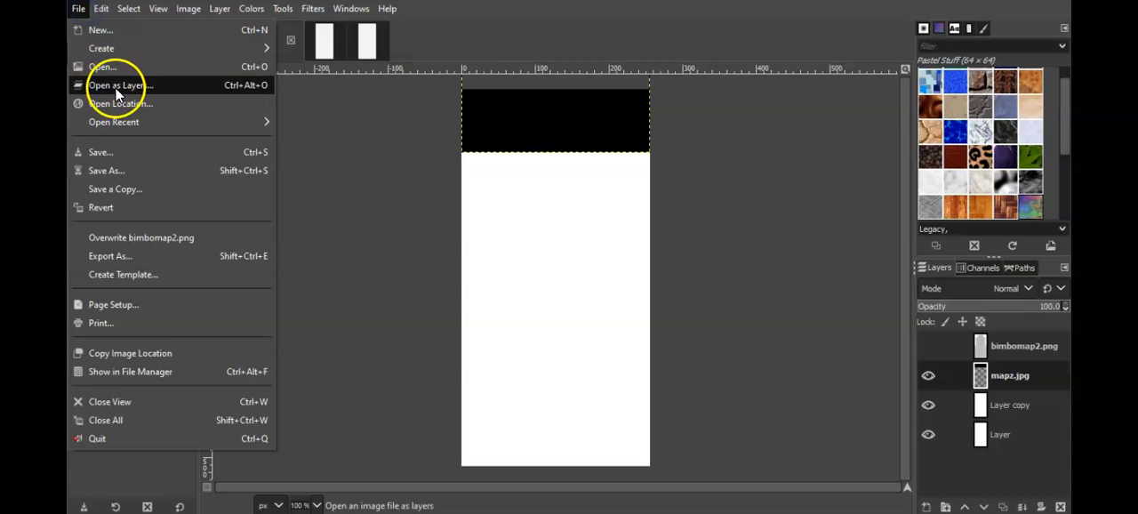
click(114, 87)
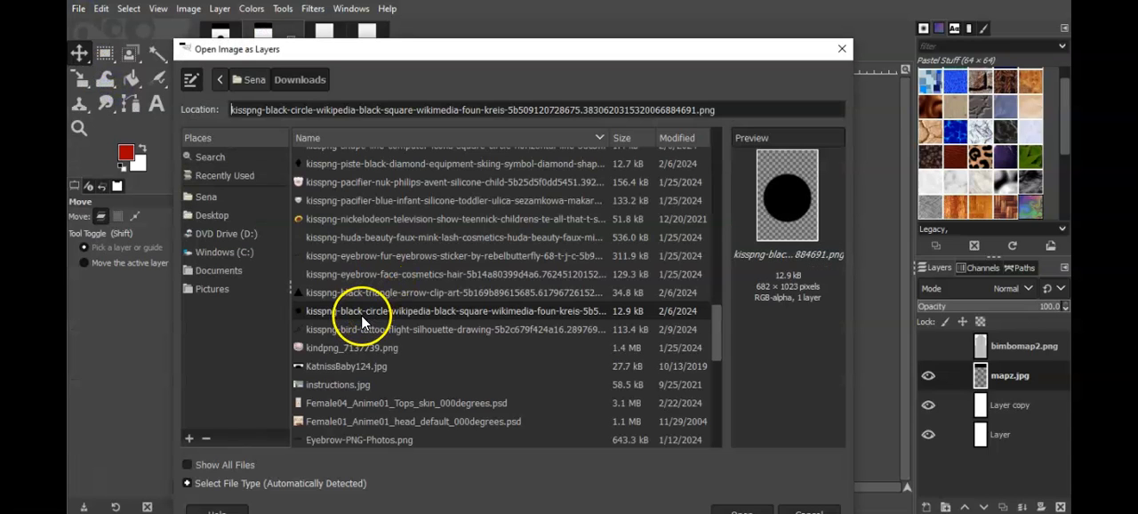
double_click(361, 312)
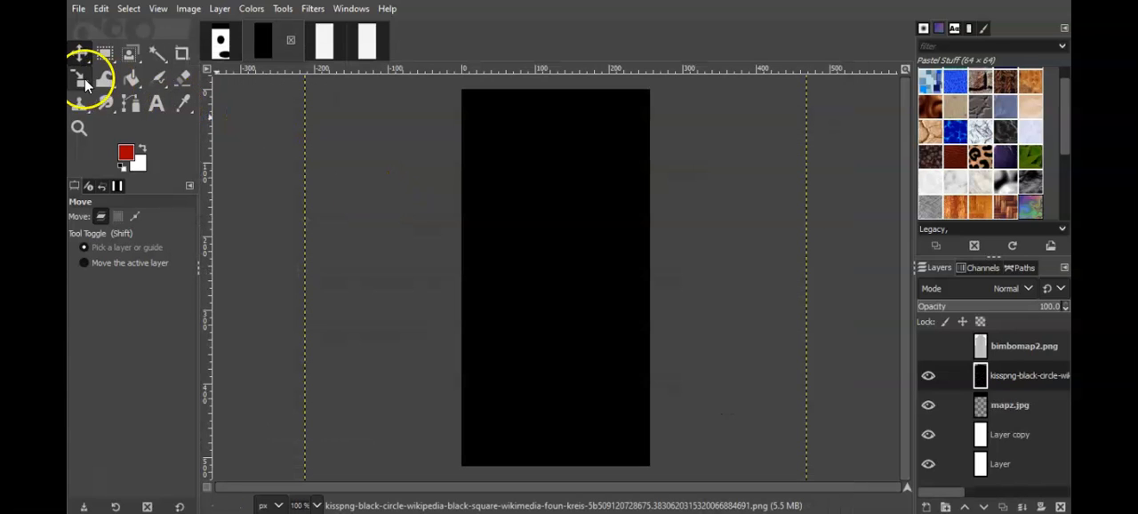
Step: Scale the black circle layer to 256 × 446 px over the upper middle of the canvas and overwrite bimbomap2.png
click(85, 83)
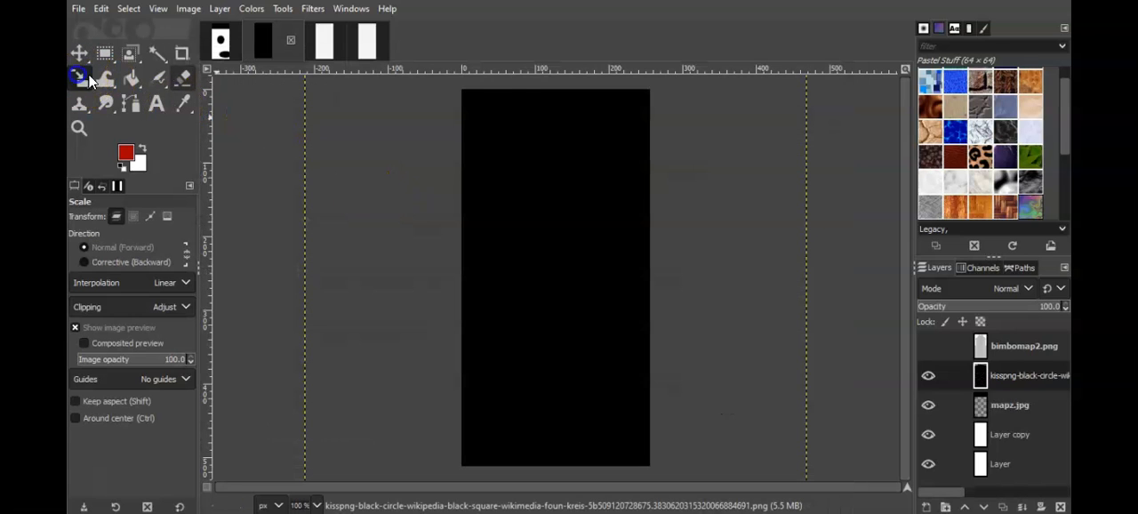
drag(508, 107, 545, 169)
drag(557, 195, 558, 264)
drag(554, 190, 556, 222)
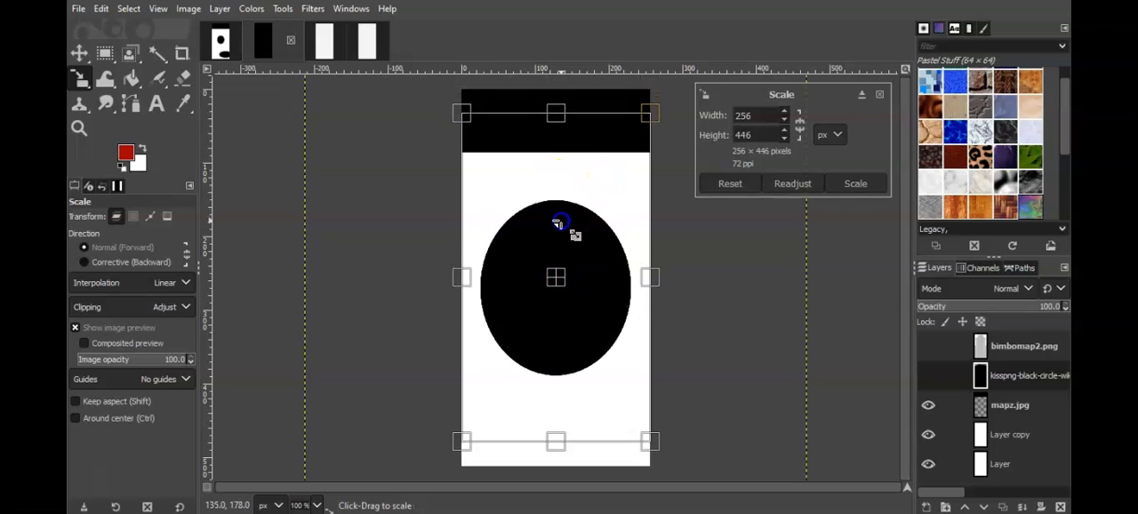
click(855, 183)
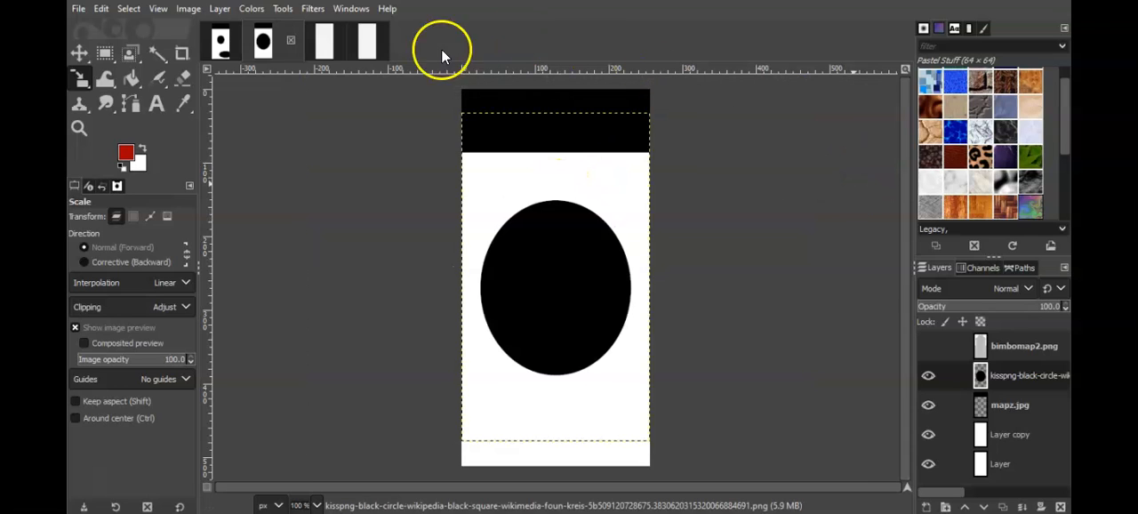
click(78, 11)
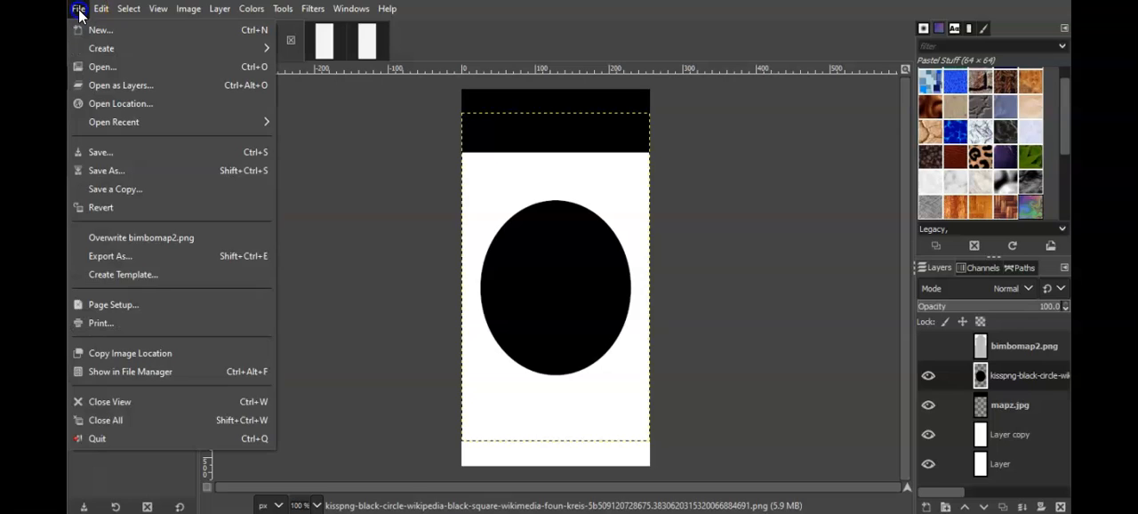
click(149, 236)
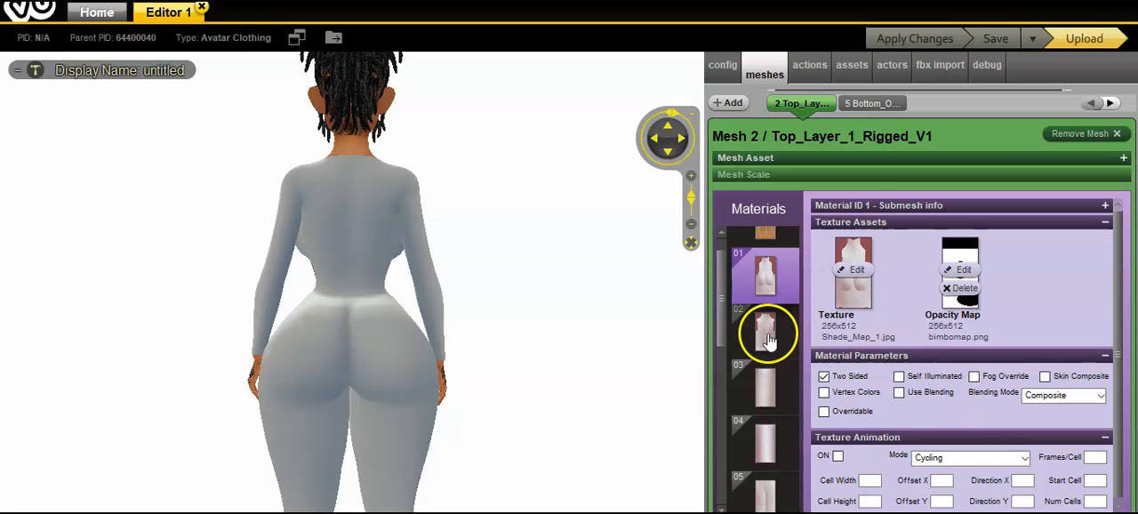
Step: Switch to the IMVU editor, reload bimbomap2.png as the opacity map of material 02 and apply the changes
click(763, 331)
click(944, 283)
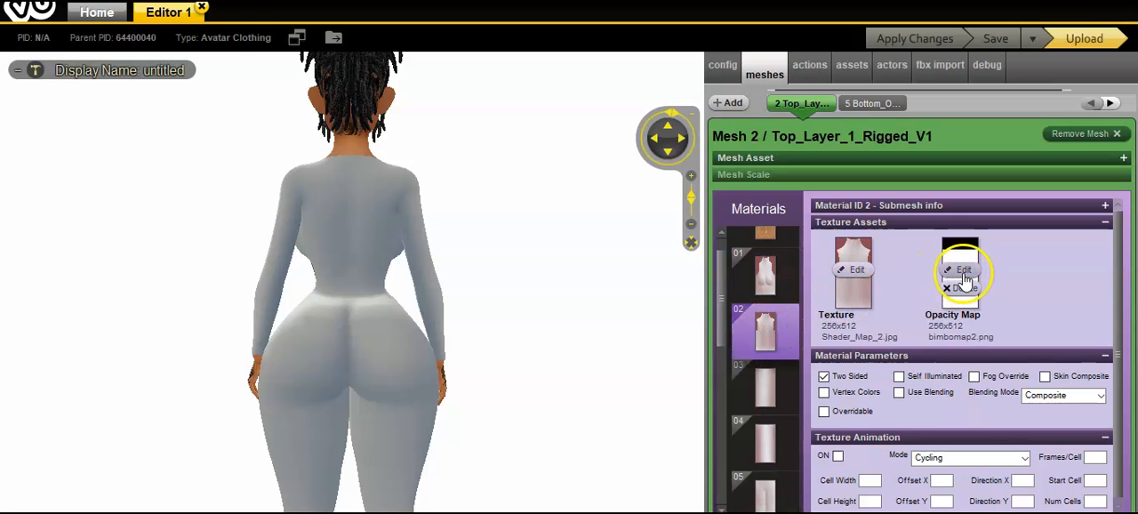
scroll(512, 84, down, 5)
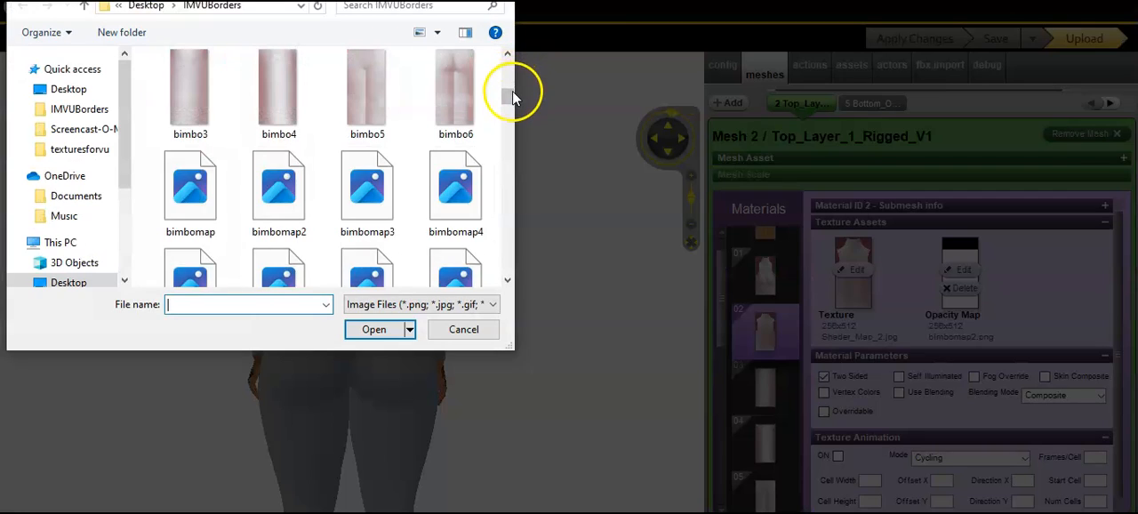
double_click(279, 197)
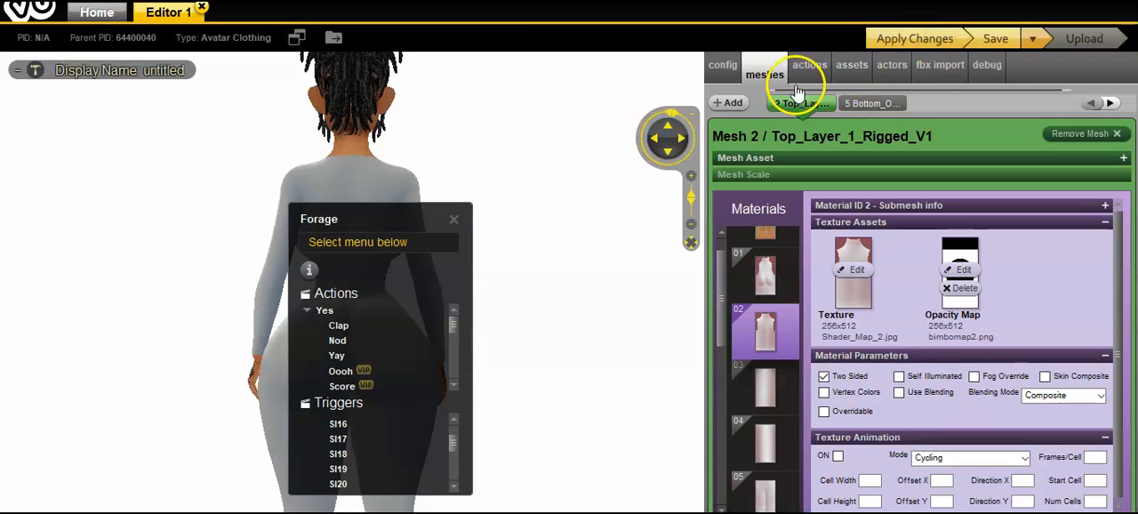
click(459, 220)
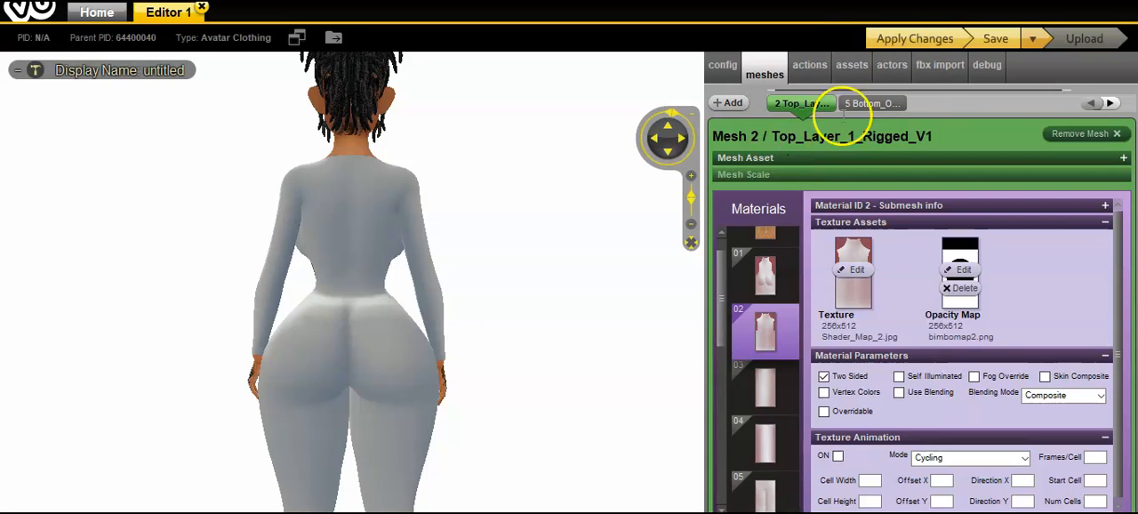
click(917, 36)
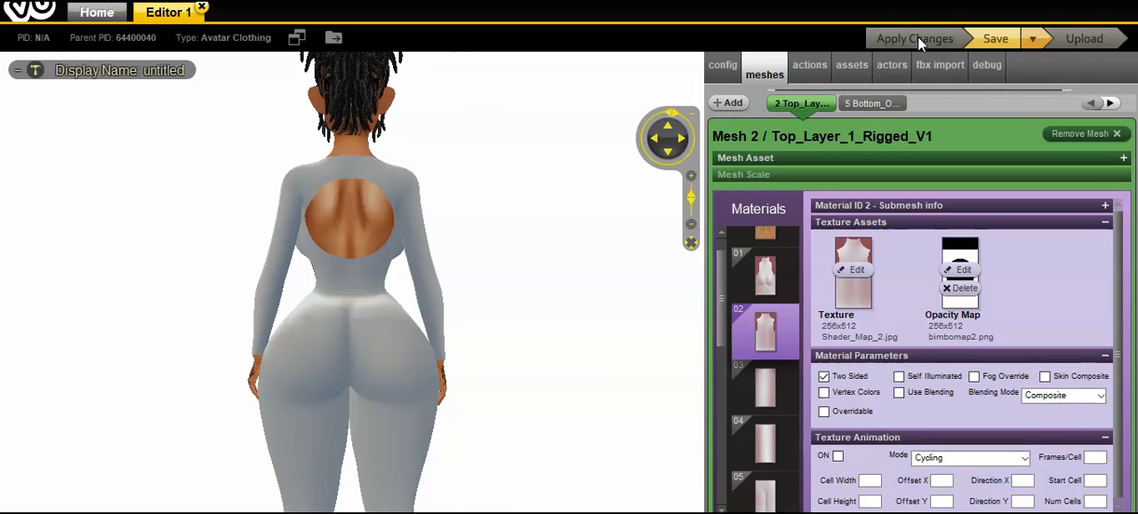
Step: Rotate the avatar to its front and examine the whole bodysuit from head to feet
drag(569, 313, 252, 314)
scroll(254, 316, down, 5)
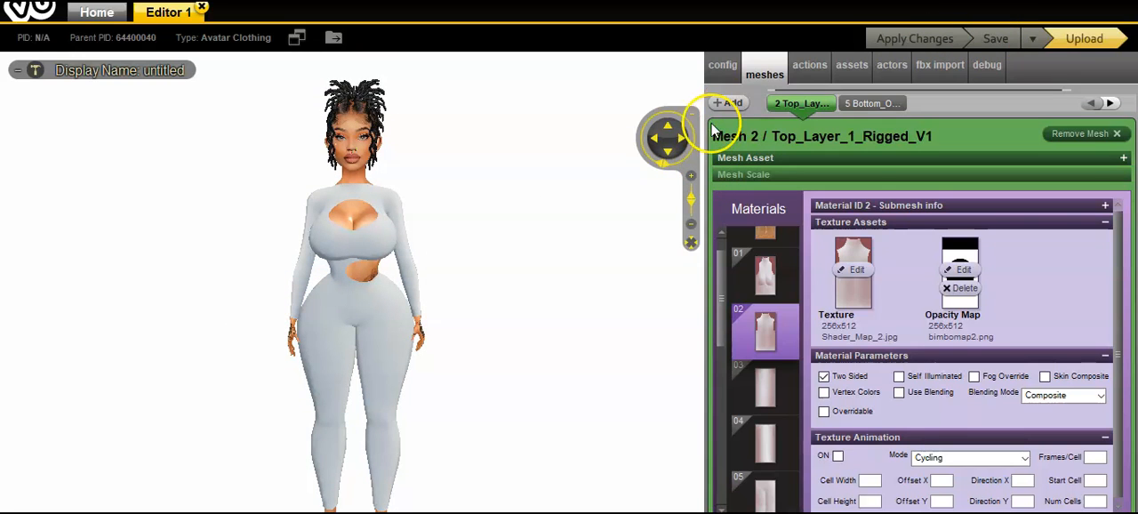
click(668, 152)
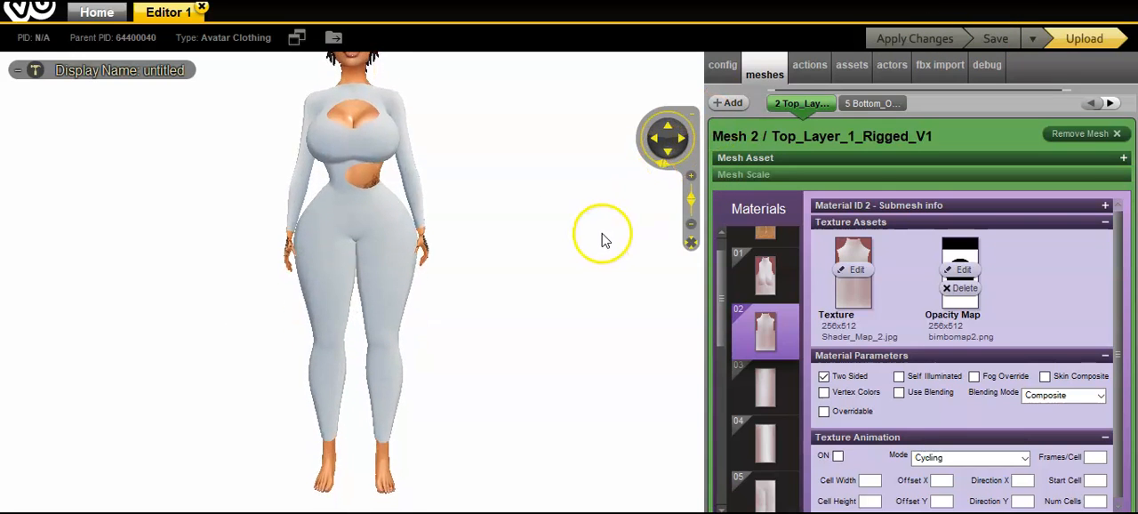
scroll(602, 240, up, 3)
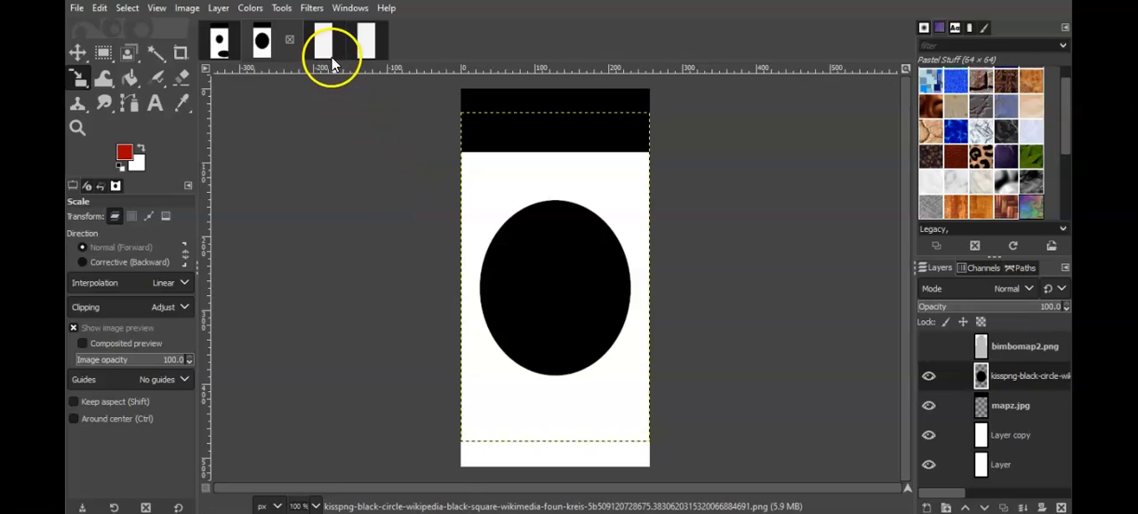
Step: Switch to bimbomap3.png in GIMP, hide its grid layer and add the kisspng black circle PNG from Downloads as a layer
click(325, 52)
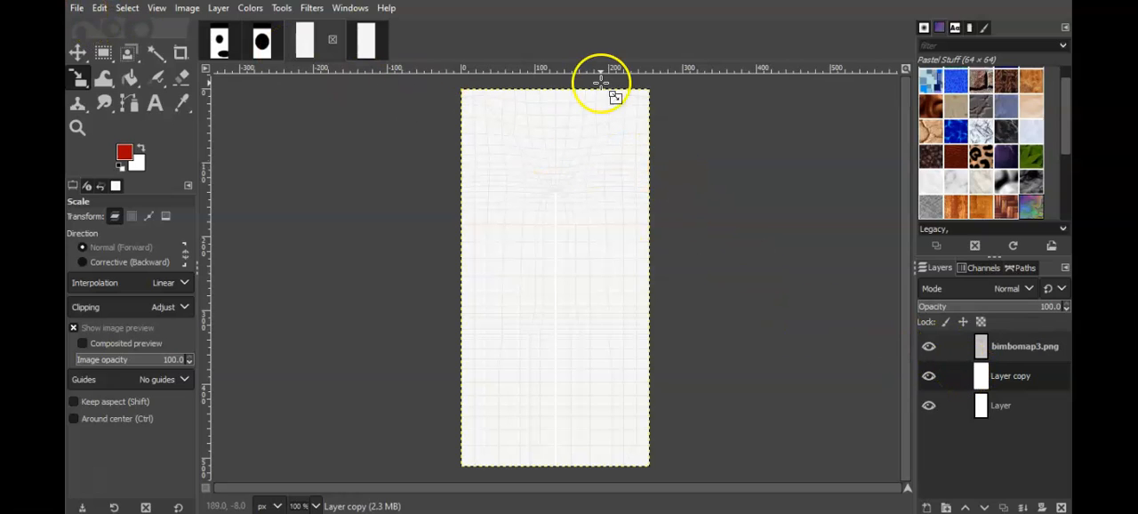
click(928, 347)
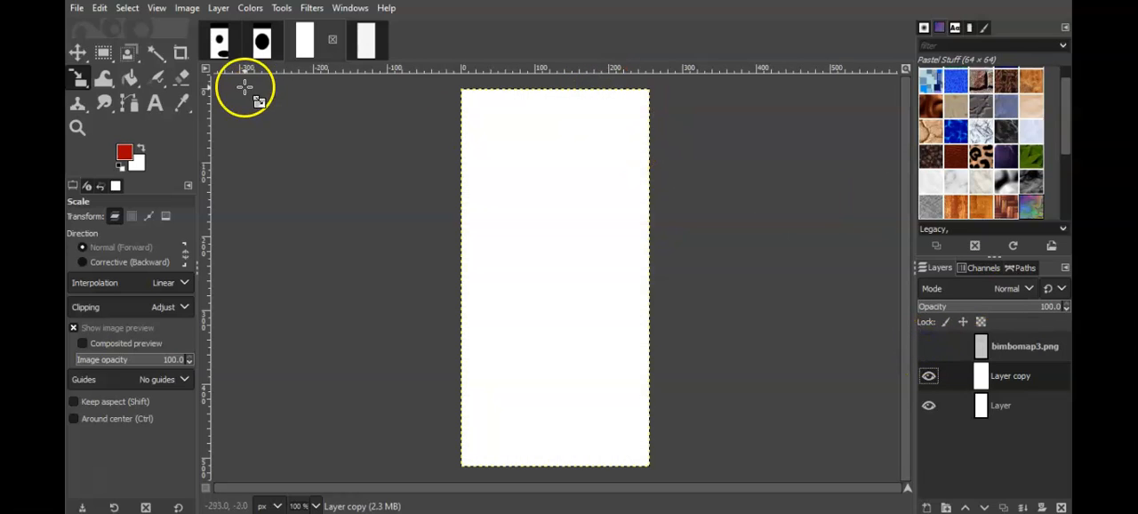
click(77, 8)
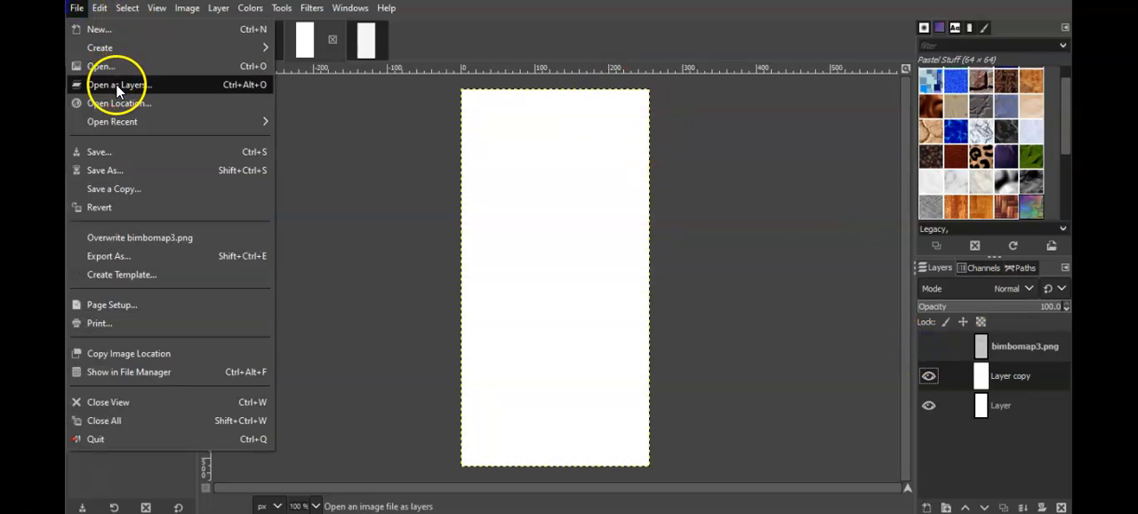
click(116, 84)
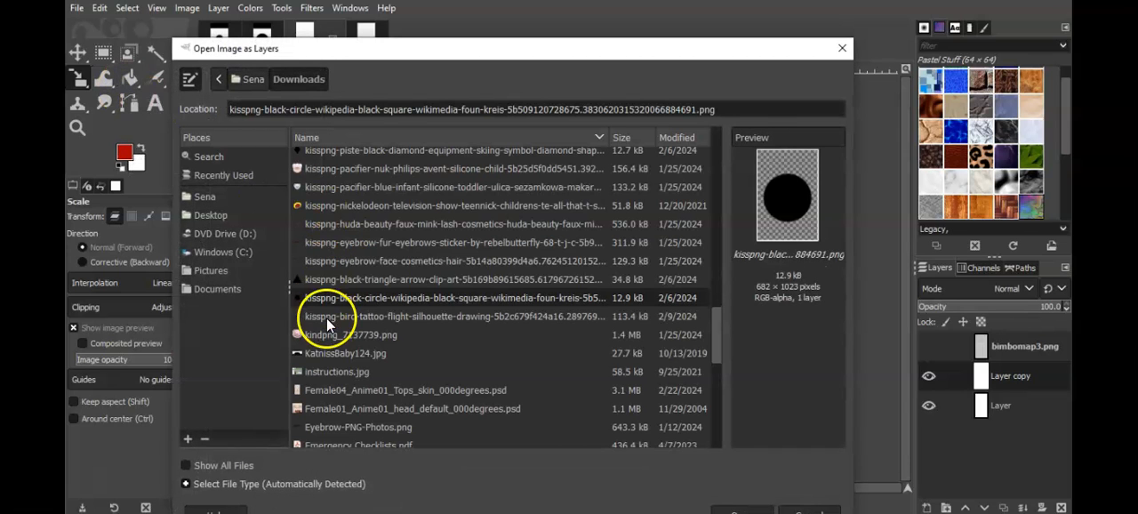
double_click(338, 297)
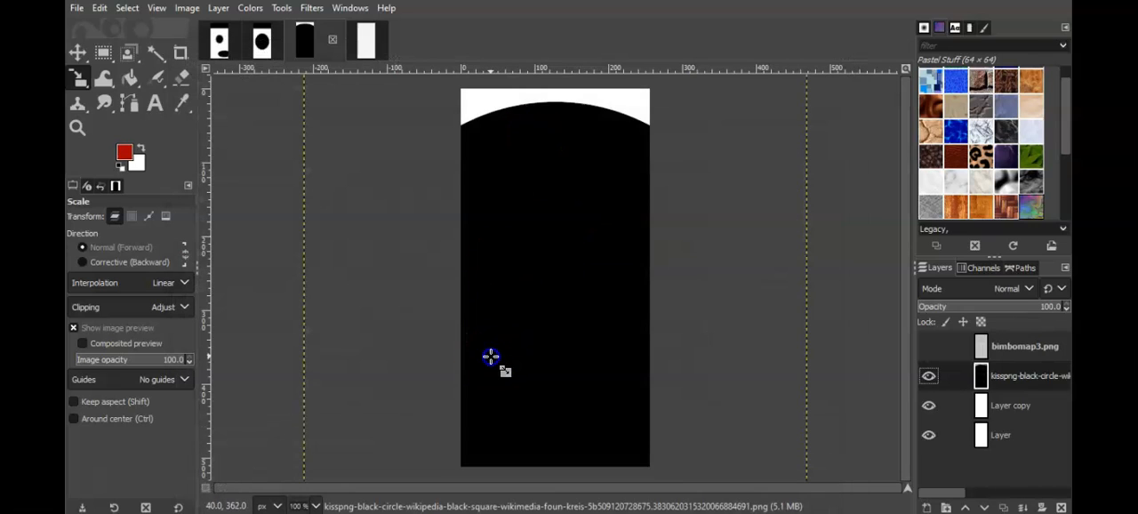
Step: Scale the black circle layer down to a wide ellipse that straddles the canvas's left edge in the upper half
drag(491, 356, 562, 182)
drag(615, 145, 469, 145)
click(863, 184)
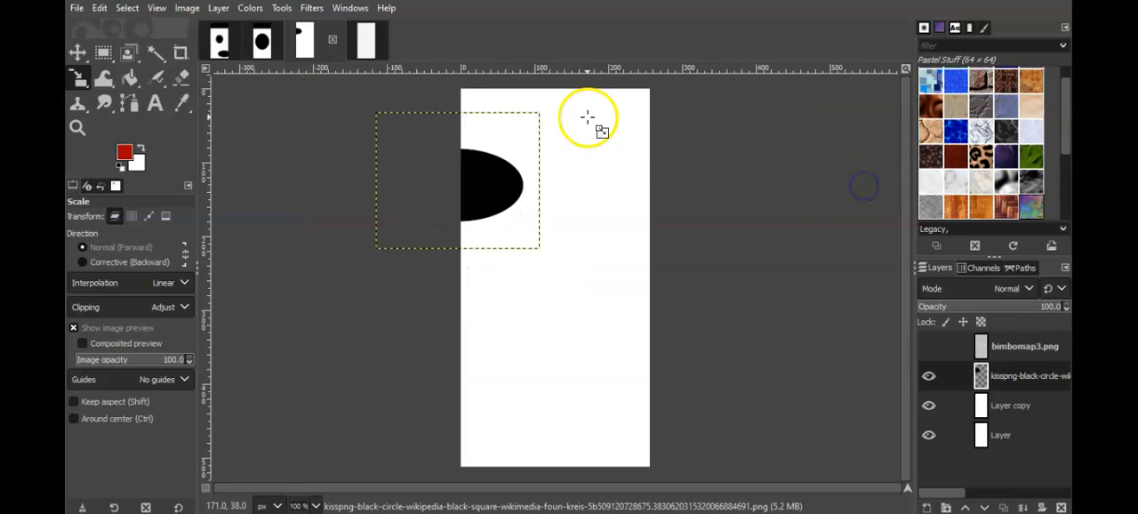
Step: Move the ellipse up to the canvas's upper-left corner, checking it against the grid layer, and overwrite bimbomap3.png
click(77, 54)
drag(477, 195, 489, 151)
click(928, 346)
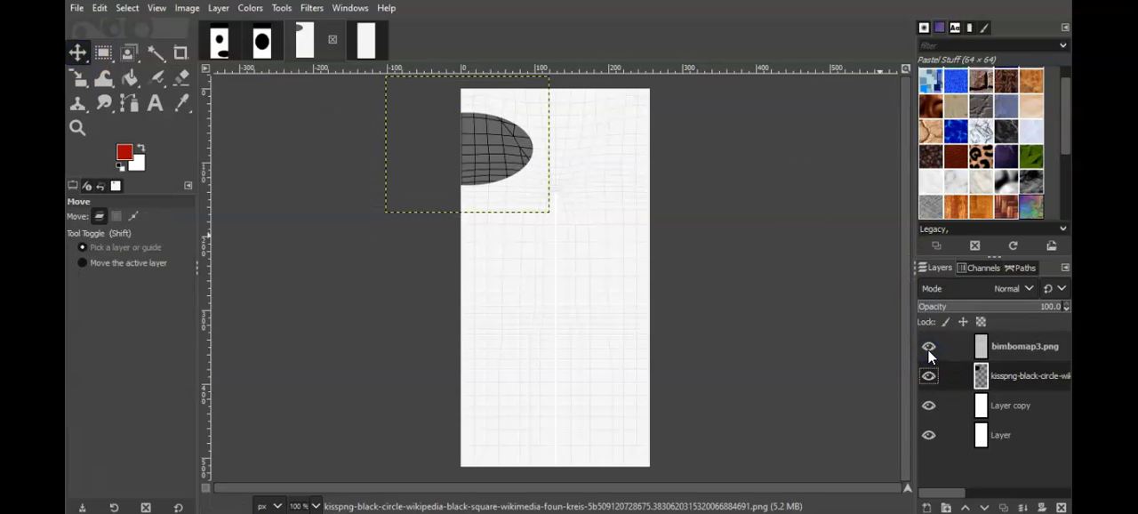
click(928, 346)
drag(488, 158, 487, 144)
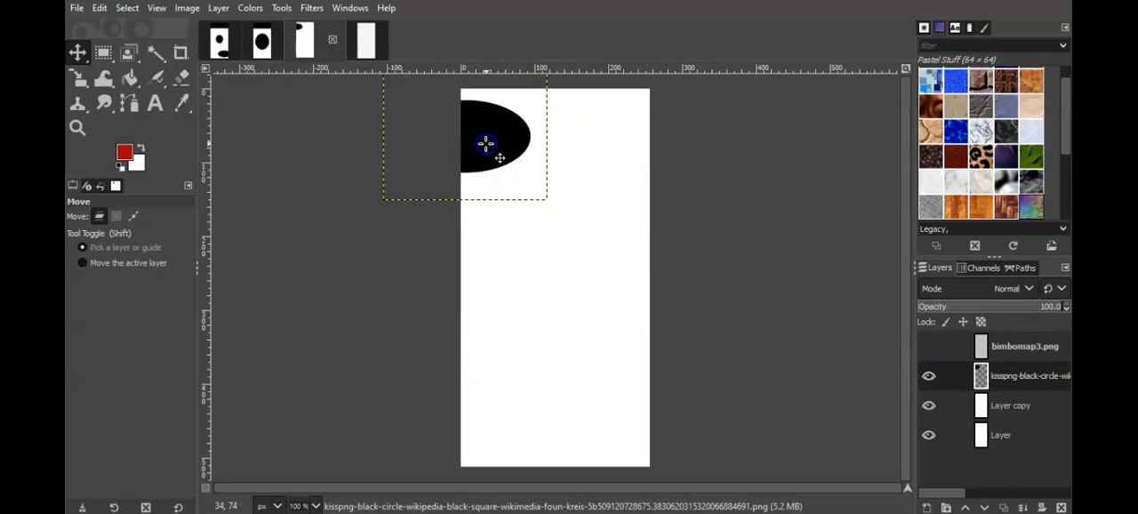
click(929, 348)
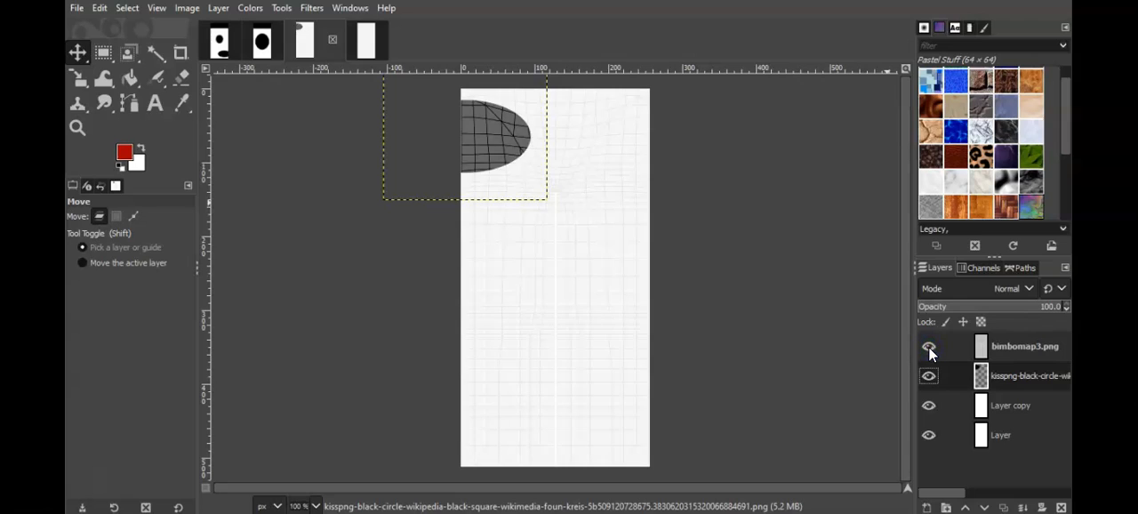
click(929, 348)
drag(503, 133, 498, 129)
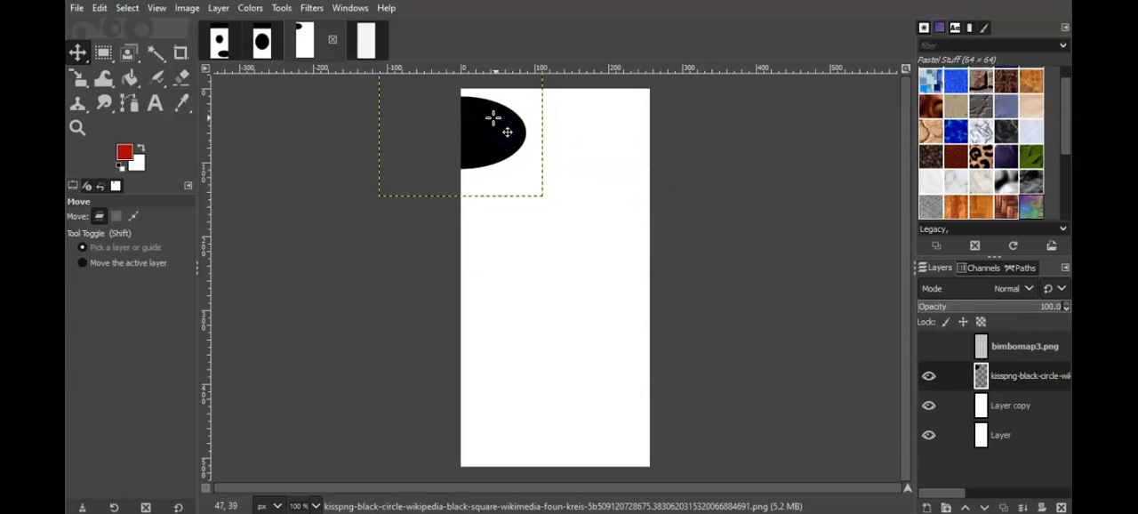
click(77, 8)
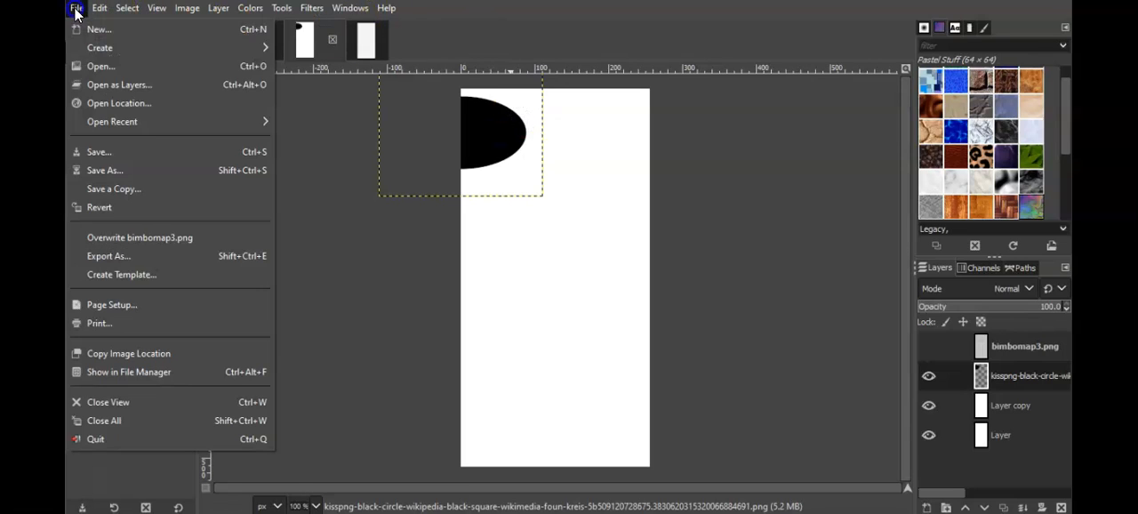
click(163, 240)
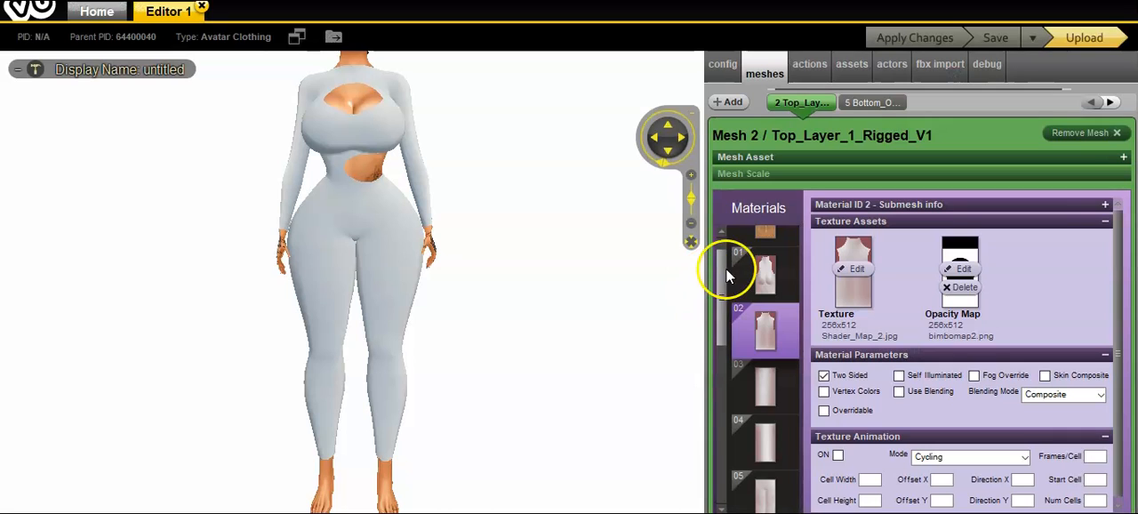
Step: Switch to the IMVU editor, add bimbomap3.png as the opacity map of material 05 and apply the changes
drag(724, 267, 731, 325)
click(763, 339)
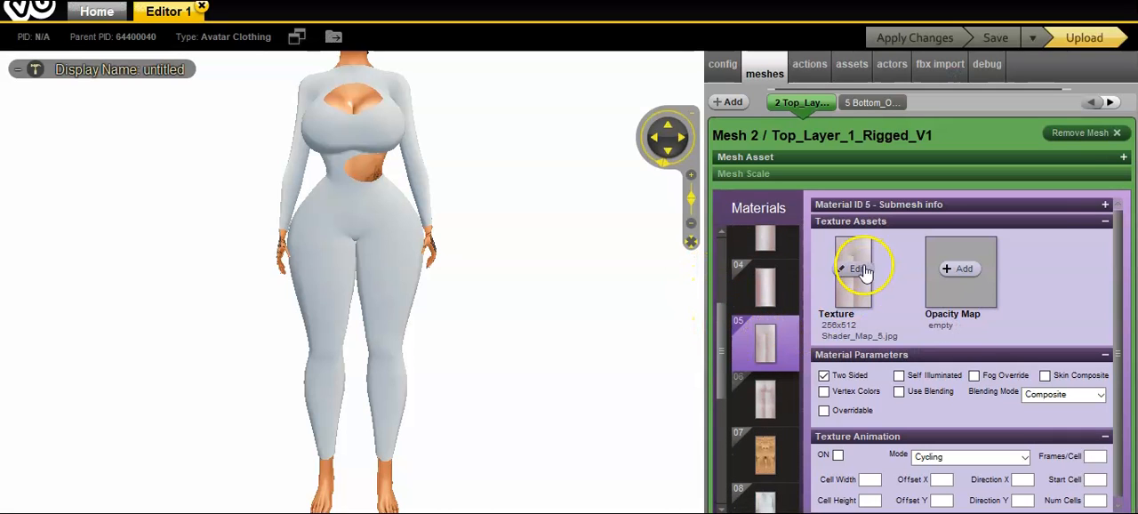
click(960, 267)
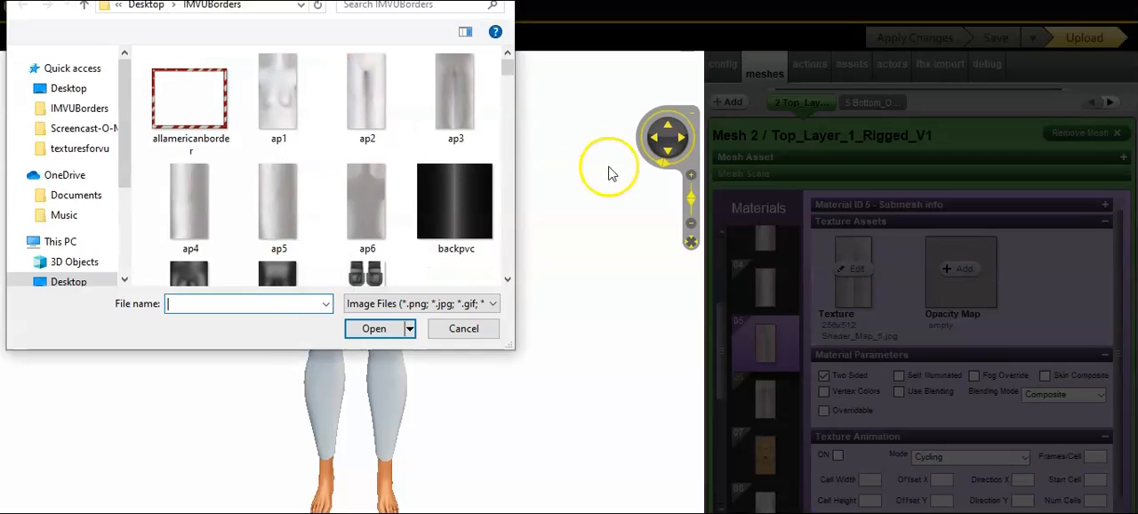
drag(509, 76, 510, 100)
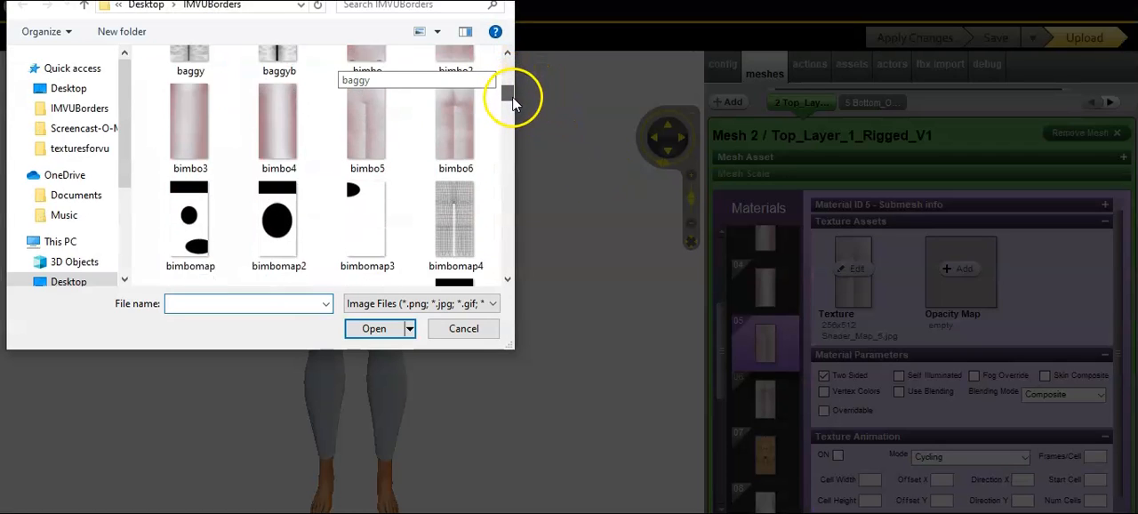
click(358, 240)
double_click(358, 240)
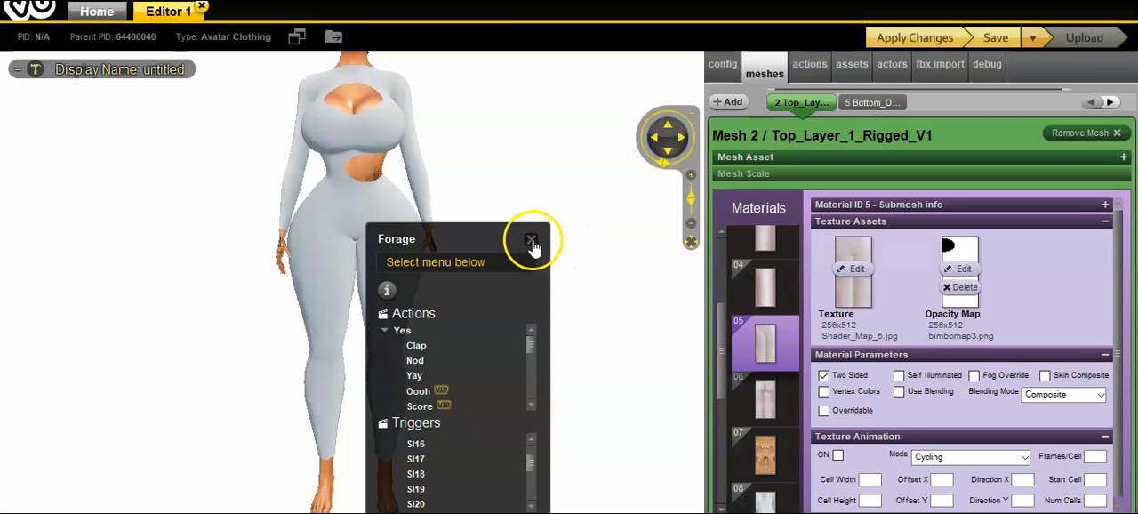
click(536, 242)
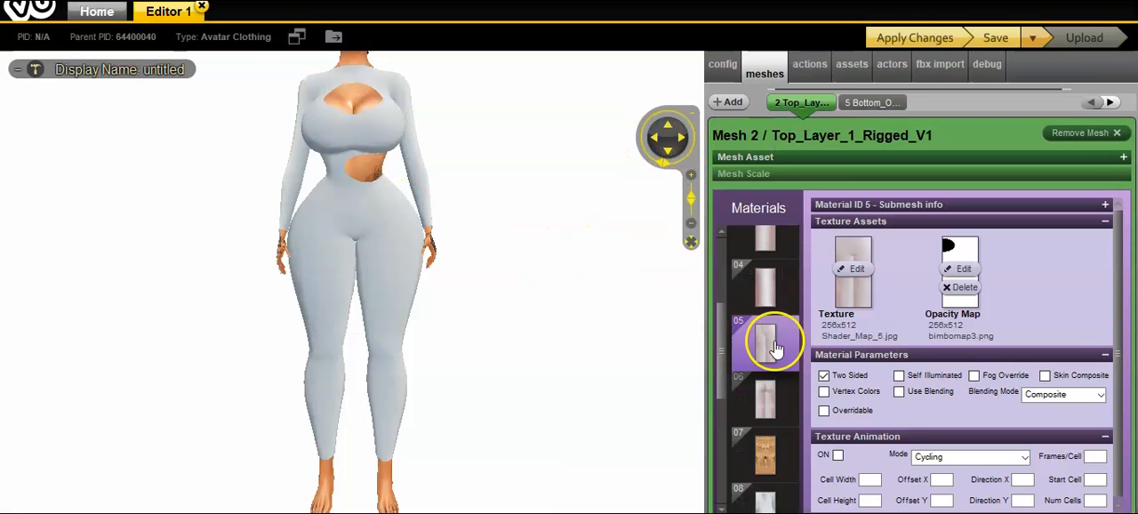
click(920, 35)
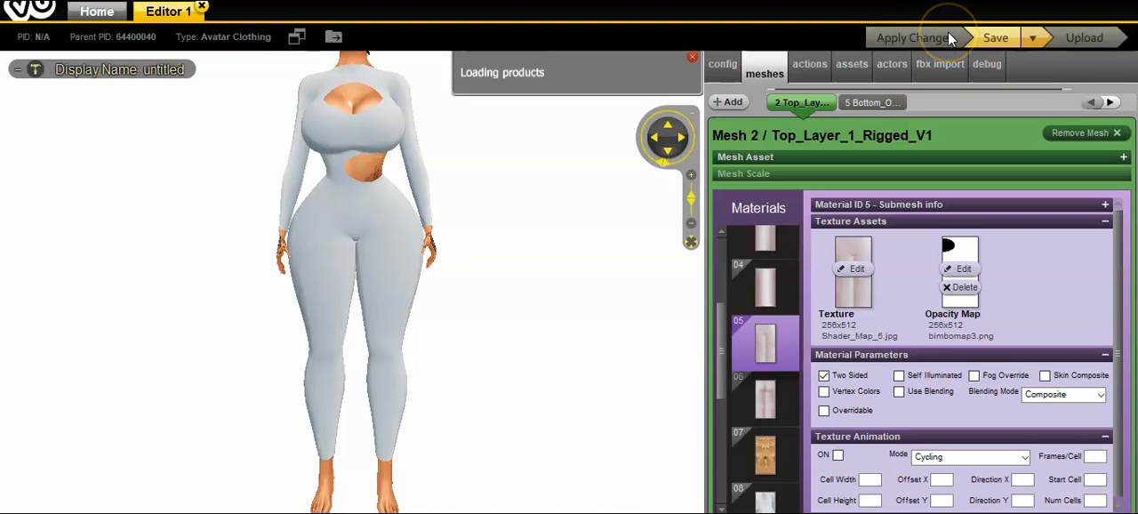
Step: Add bimbomap3.png as the opacity map of material 12, apply the changes and save the product
drag(724, 320, 727, 441)
click(775, 424)
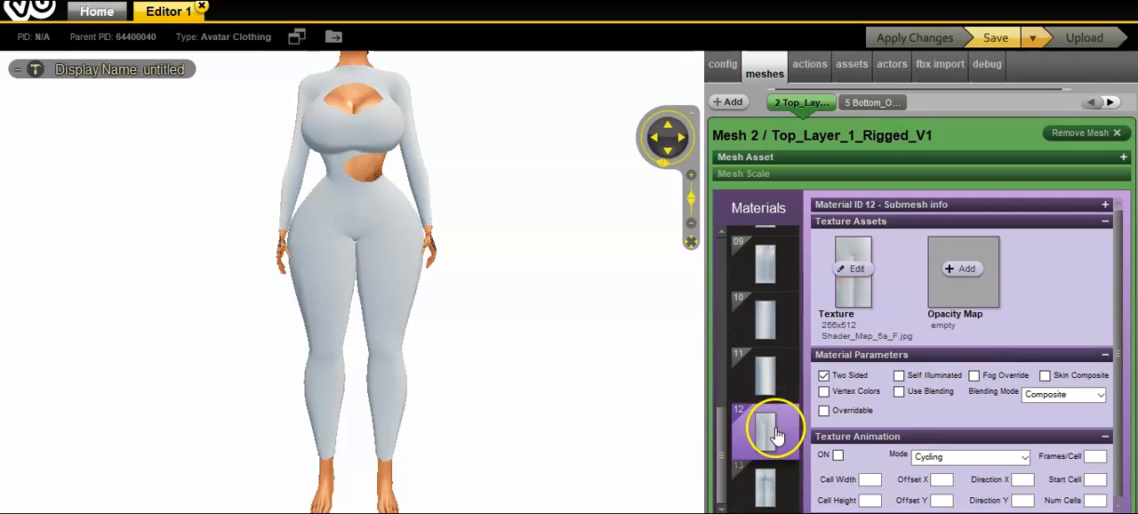
click(965, 269)
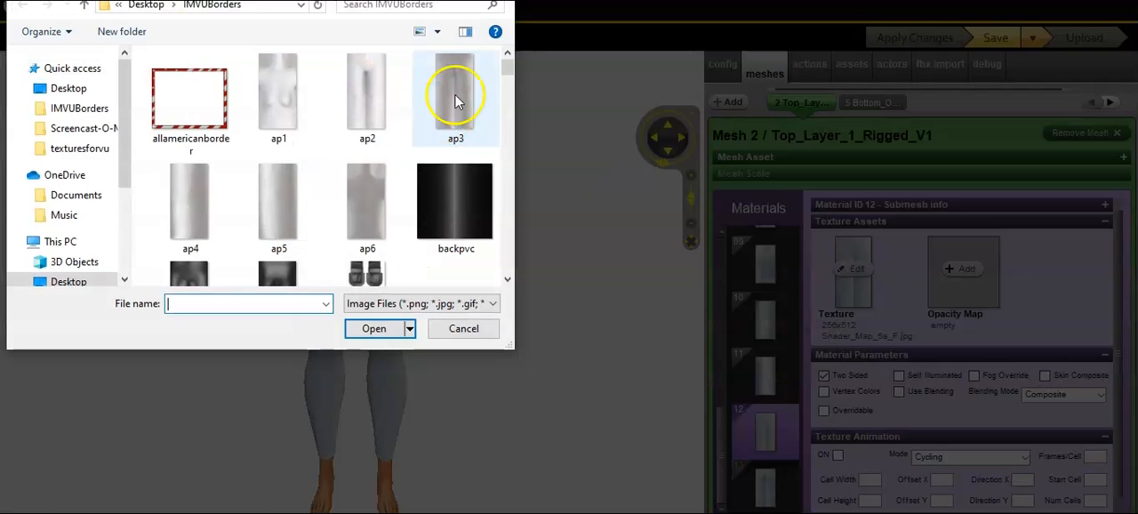
scroll(509, 89, down, 5)
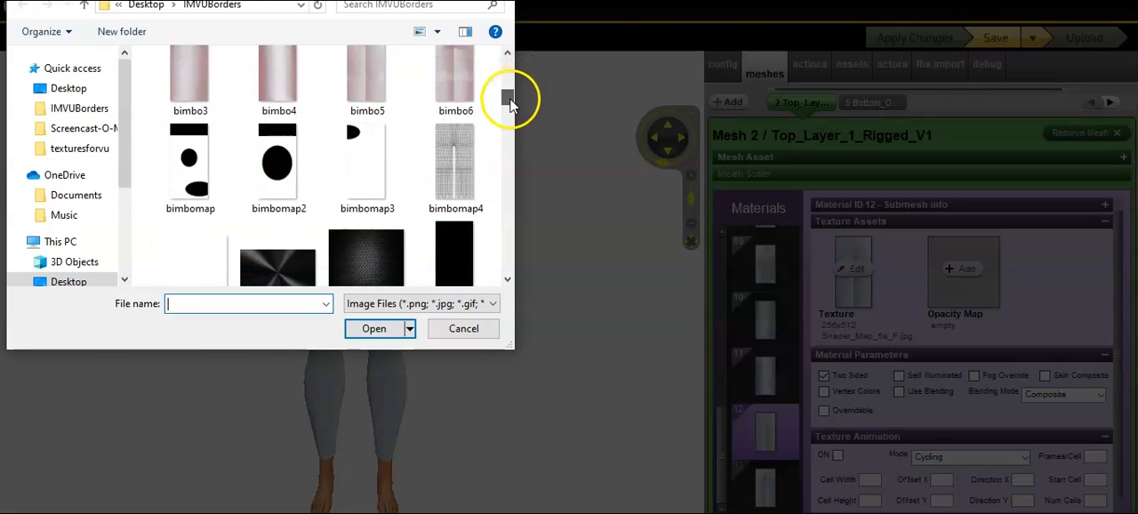
double_click(352, 195)
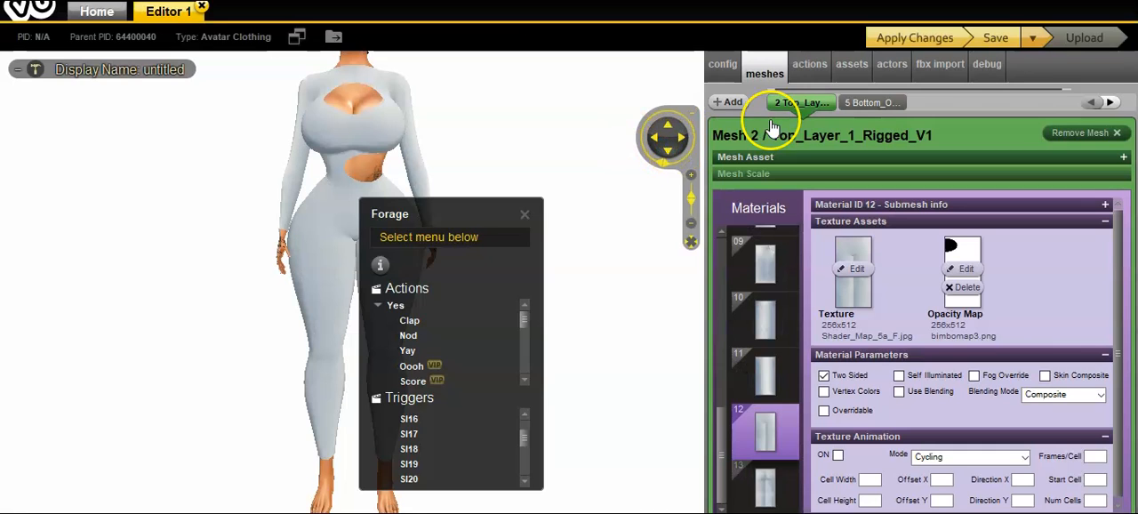
click(525, 216)
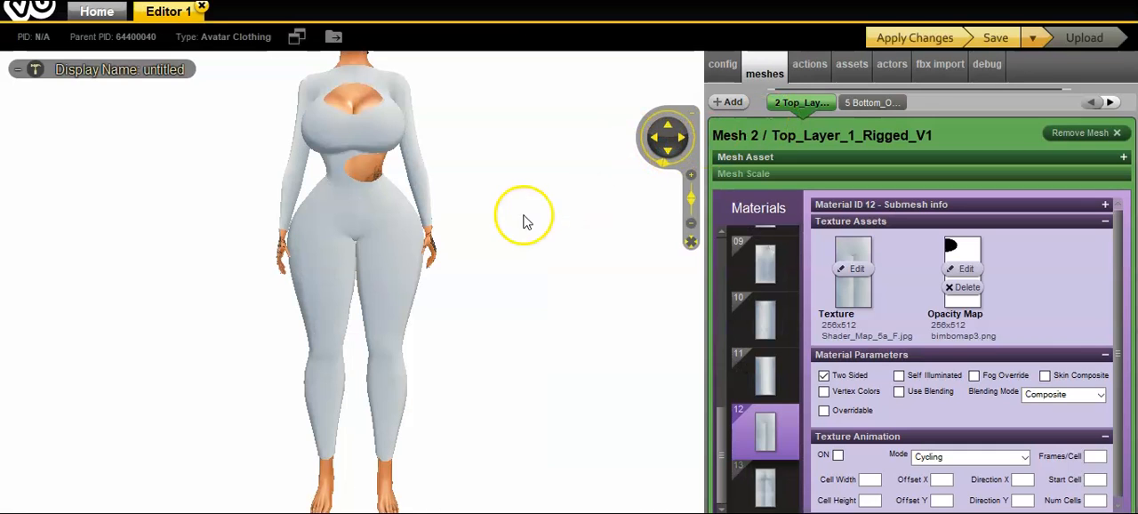
click(912, 36)
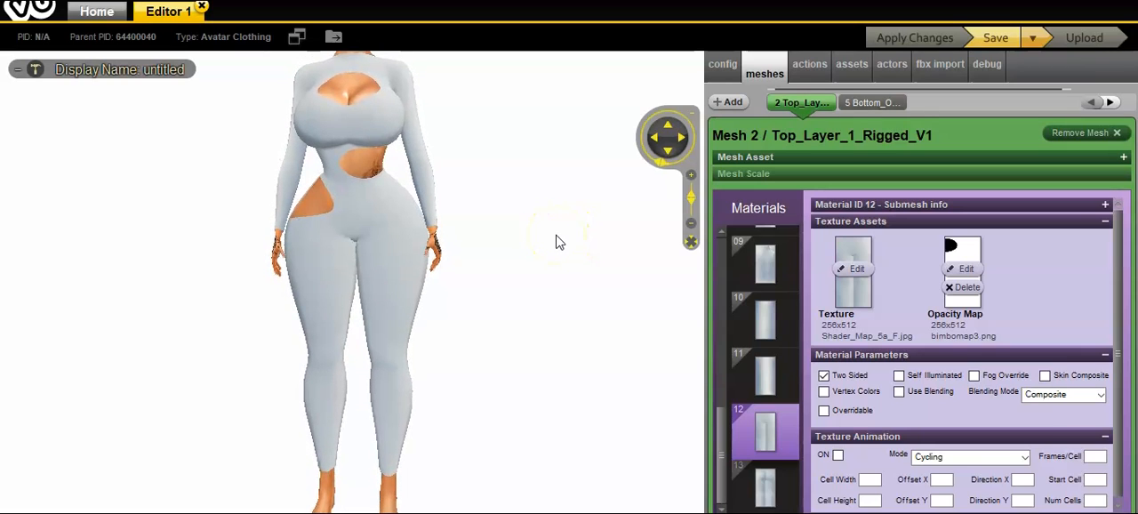
drag(557, 236, 573, 238)
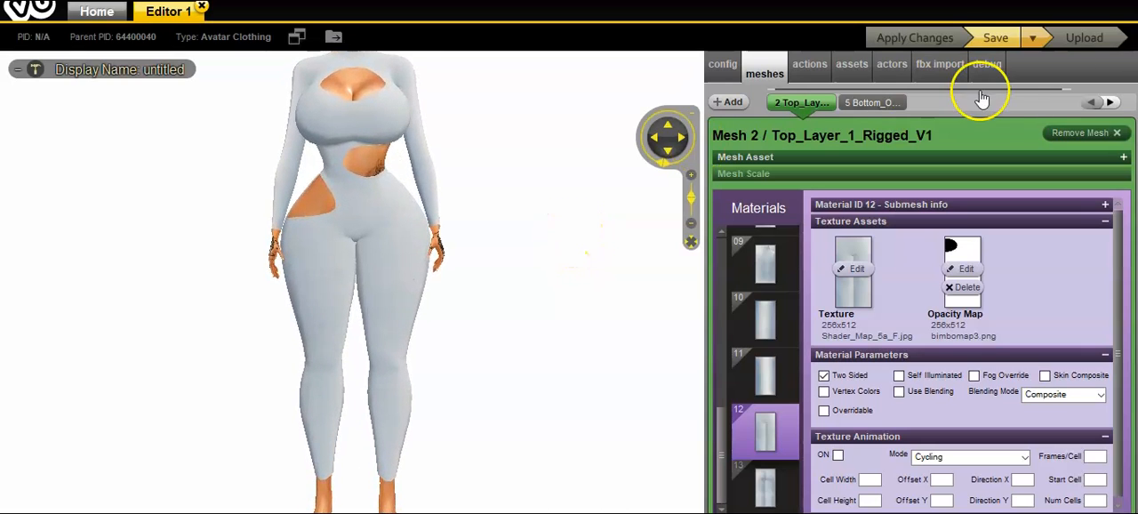
click(1004, 37)
Step: Examine the hip, waist and chest openings of the bodysuit up close and from different angles
scroll(647, 235, up, 3)
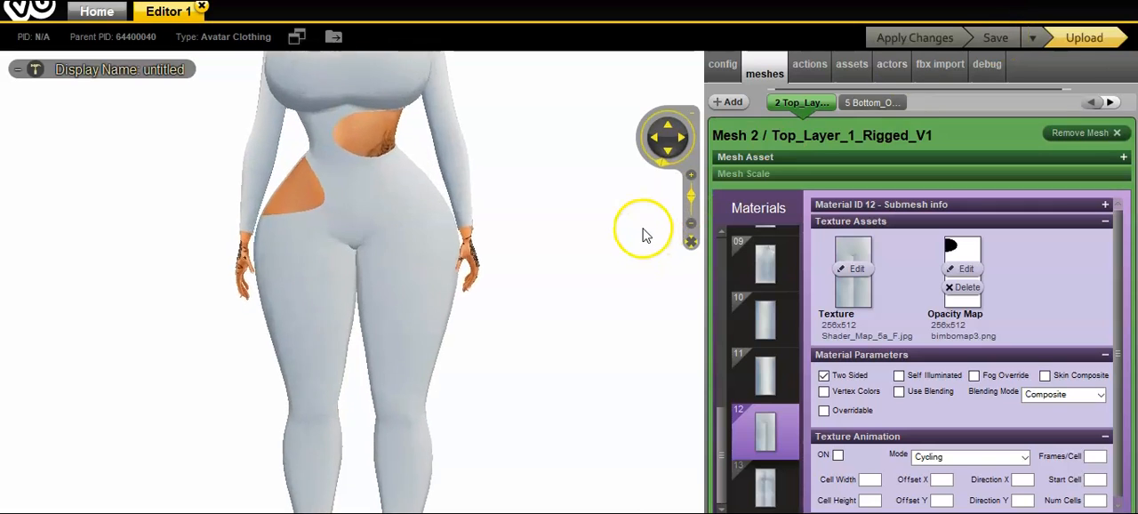
scroll(655, 236, down, 2)
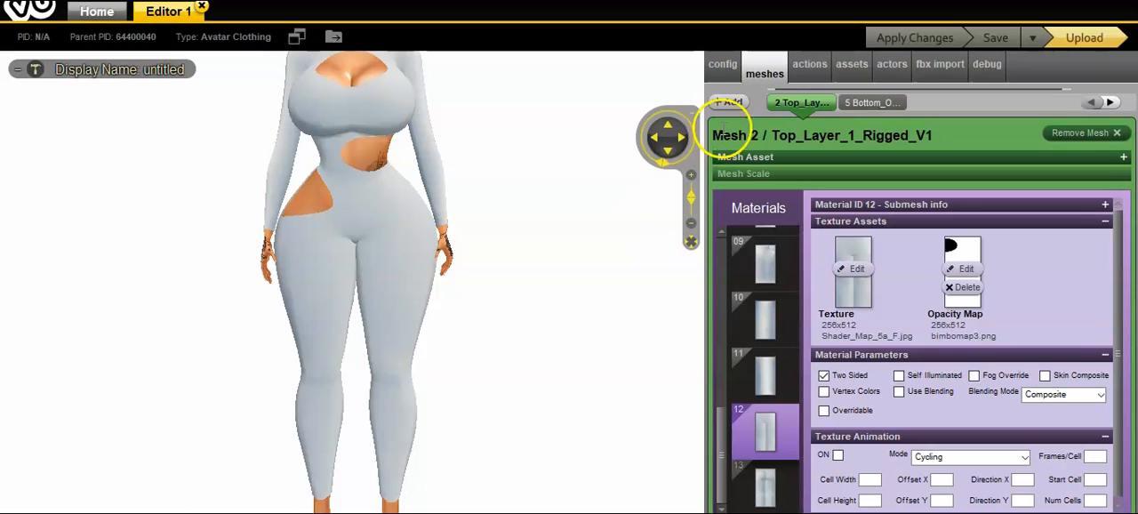
drag(677, 135, 673, 135)
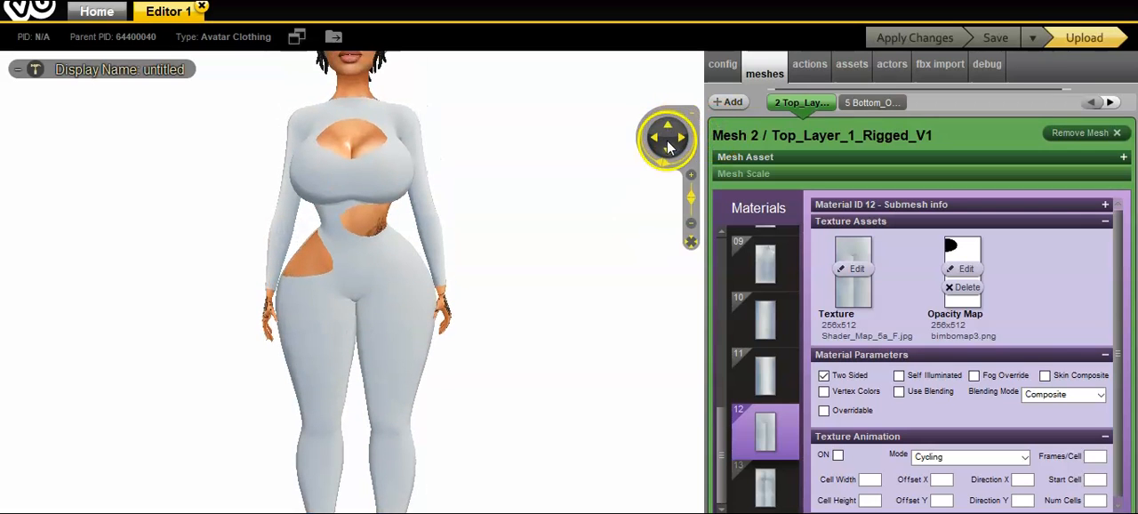
click(666, 151)
drag(558, 190, 607, 197)
scroll(609, 197, down, 3)
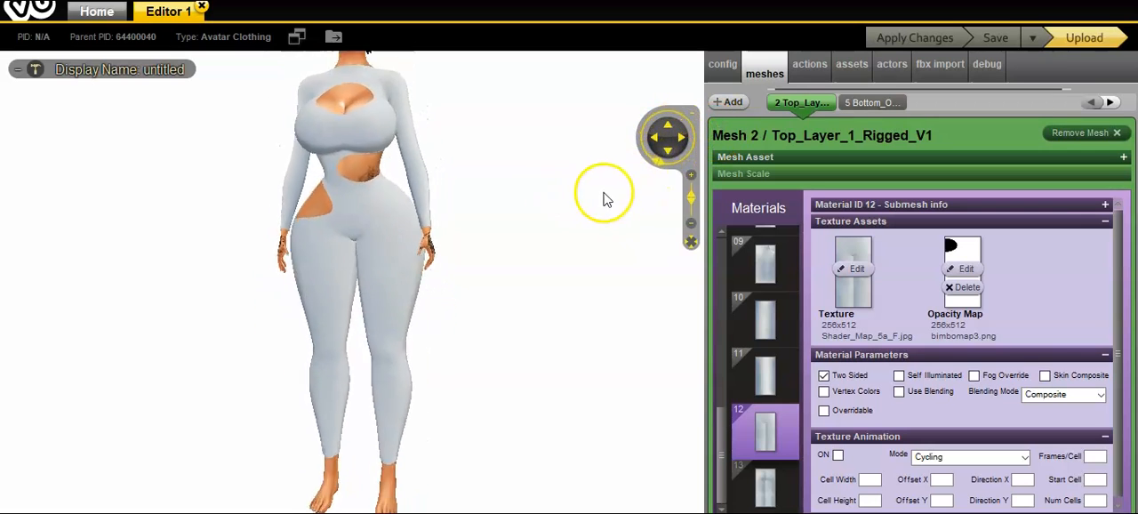
scroll(621, 193, up, 3)
scroll(617, 197, down, 2)
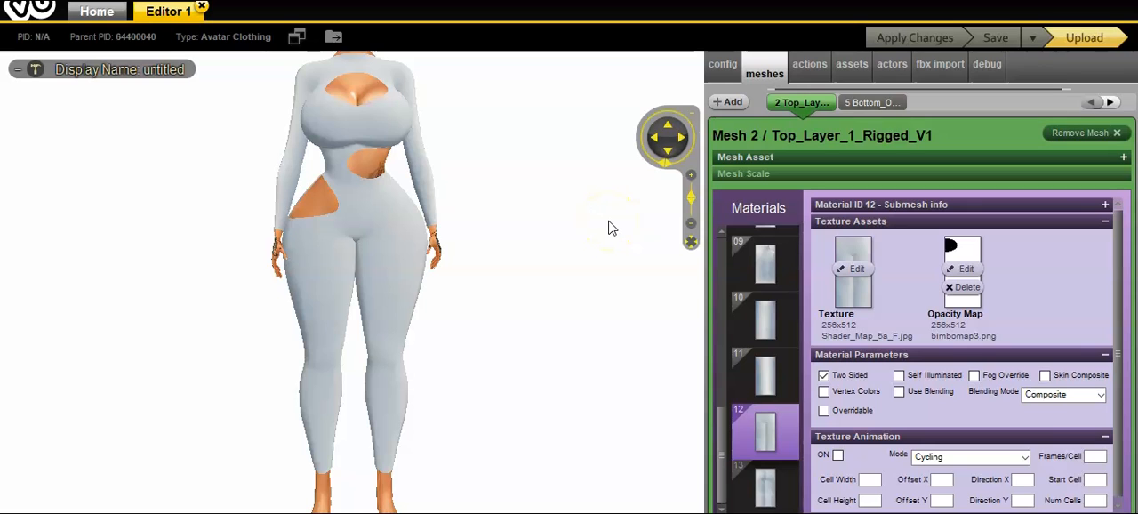
scroll(597, 386, up, 3)
drag(599, 387, 554, 381)
drag(651, 372, 518, 377)
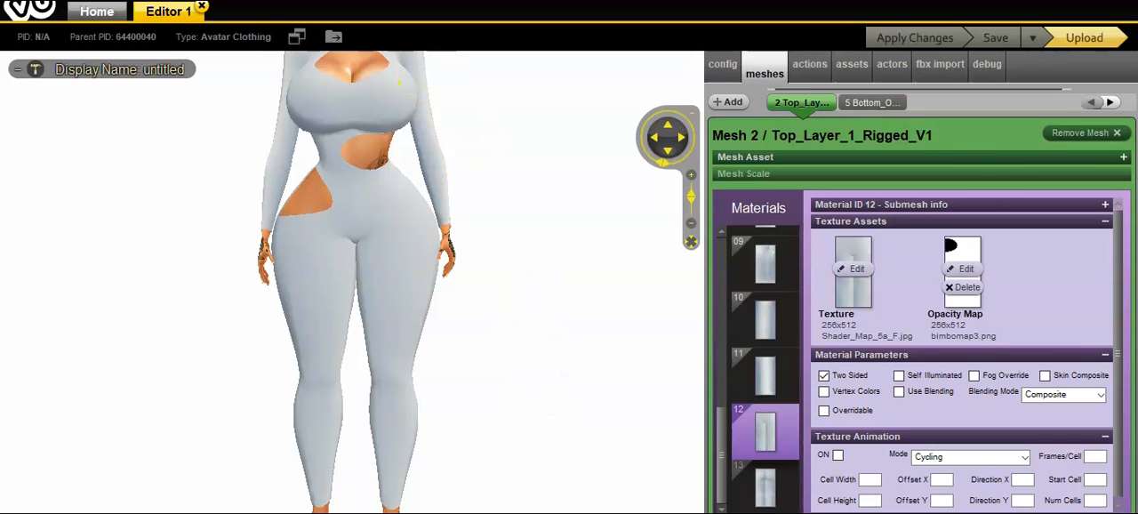
Step: Switch to GIMP, duplicate the ellipse layer, move the copy to the canvas's opposite edge at the same height and overwrite bimbomap3.png
click(1012, 376)
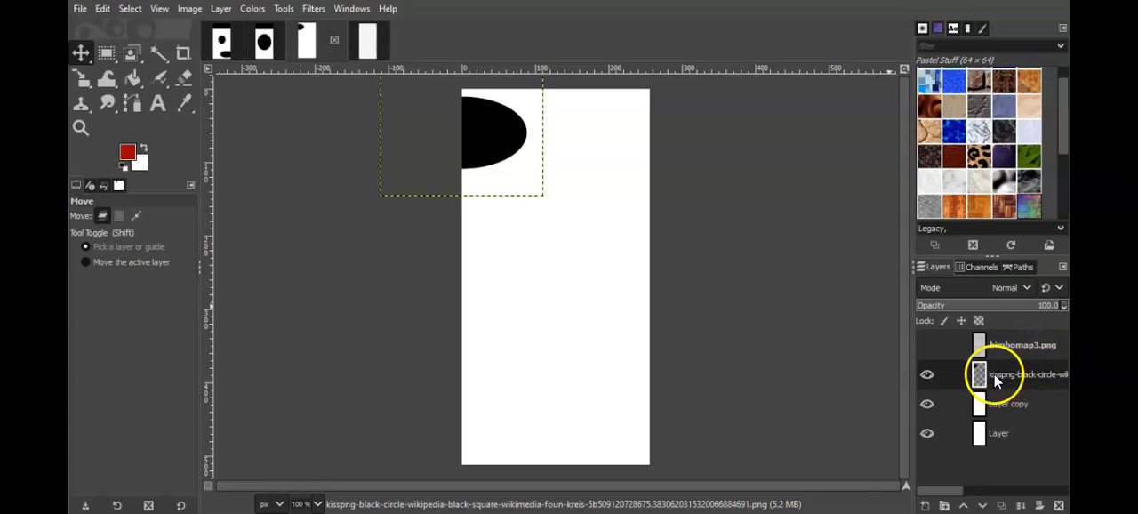
right_click(996, 377)
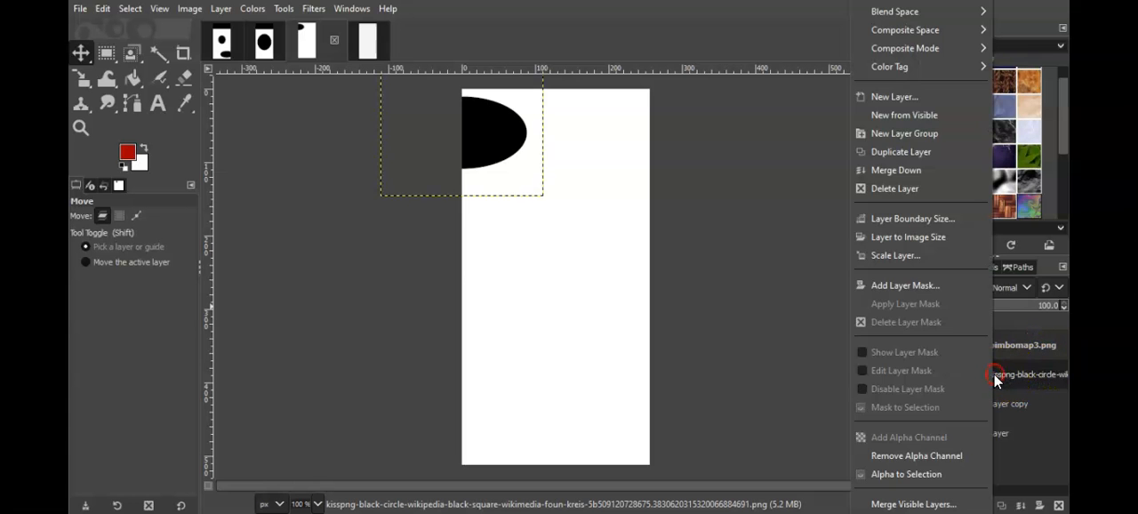
click(904, 154)
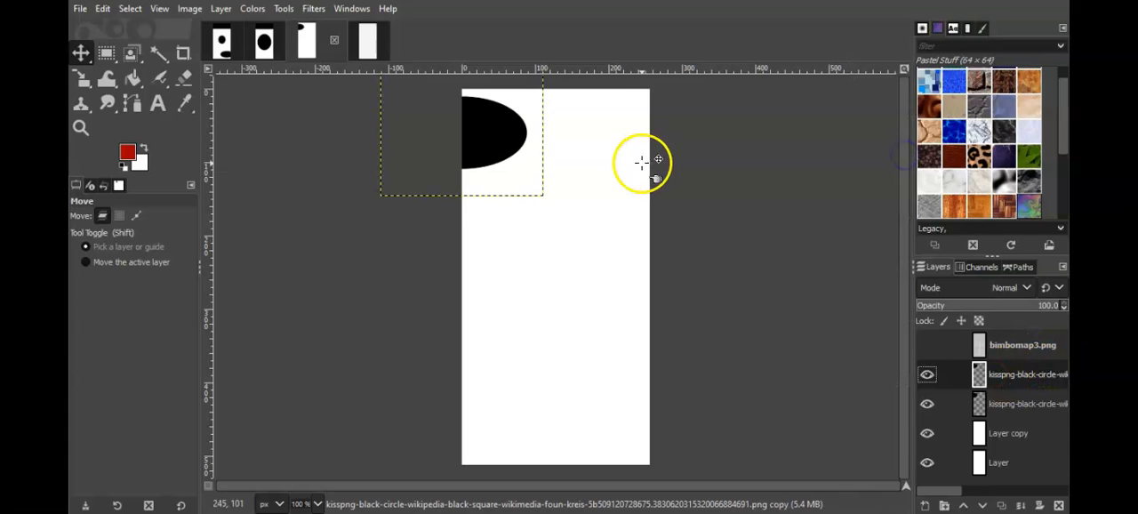
drag(482, 128, 670, 129)
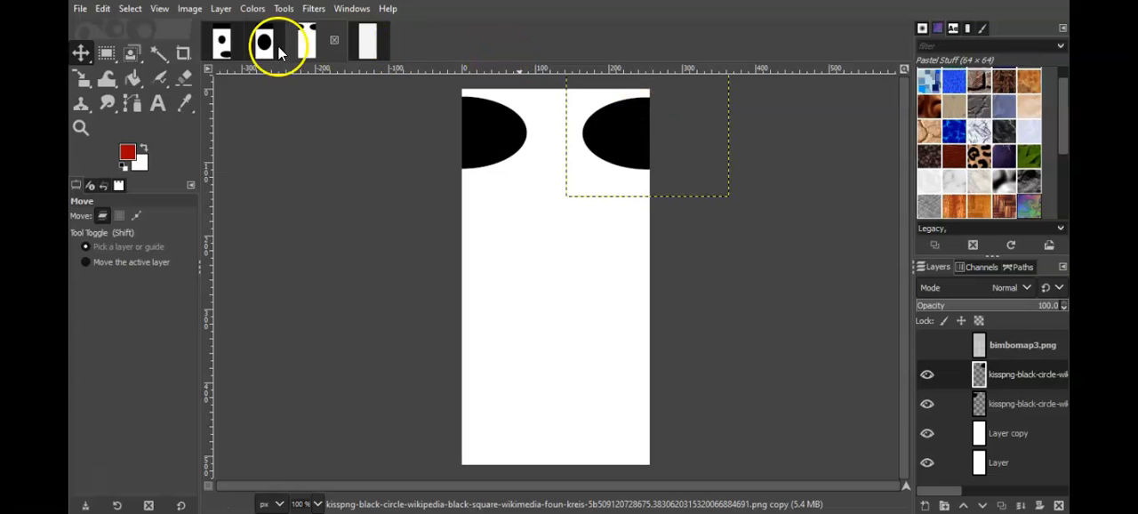
click(82, 11)
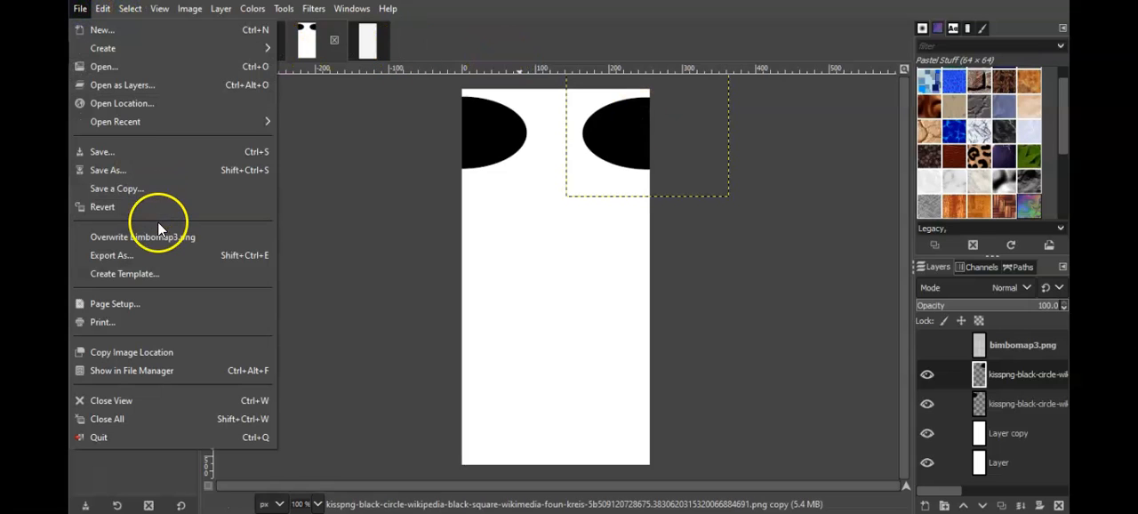
click(162, 234)
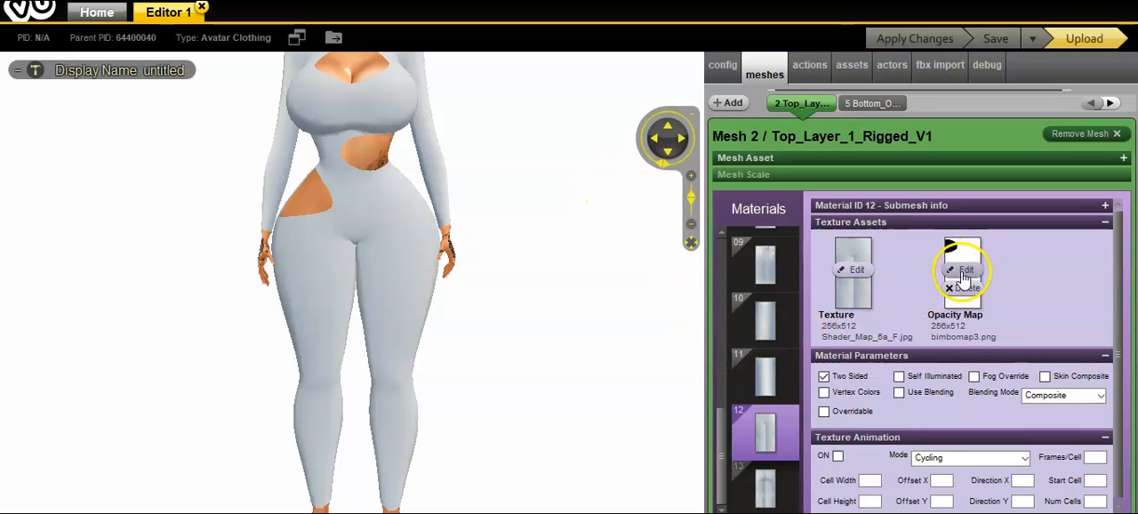
Step: Switch to the IMVU editor, reload bimbomap3.png as the opacity map of material 12 and apply the changes
click(877, 246)
drag(506, 68, 516, 101)
double_click(372, 157)
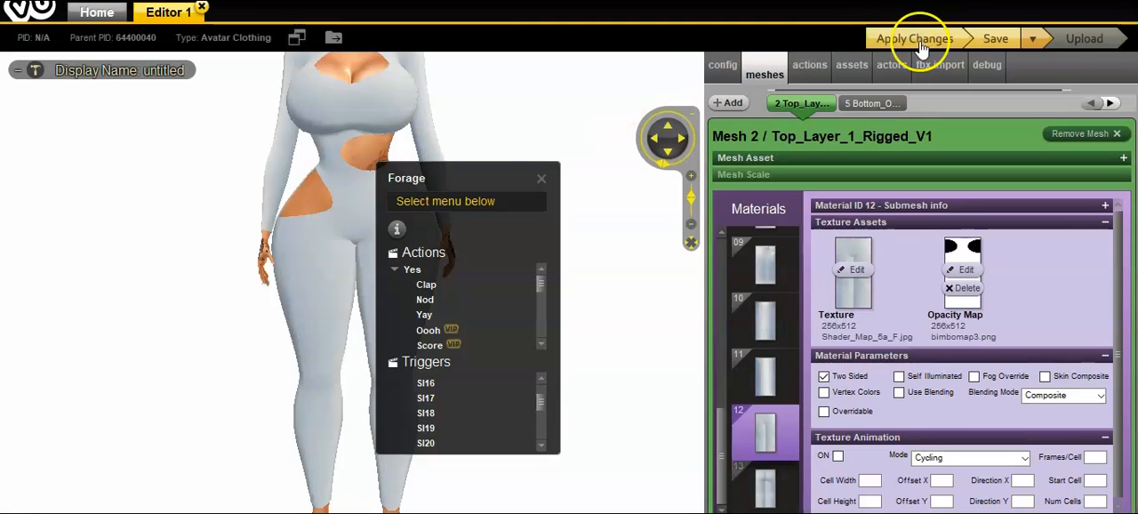
click(542, 178)
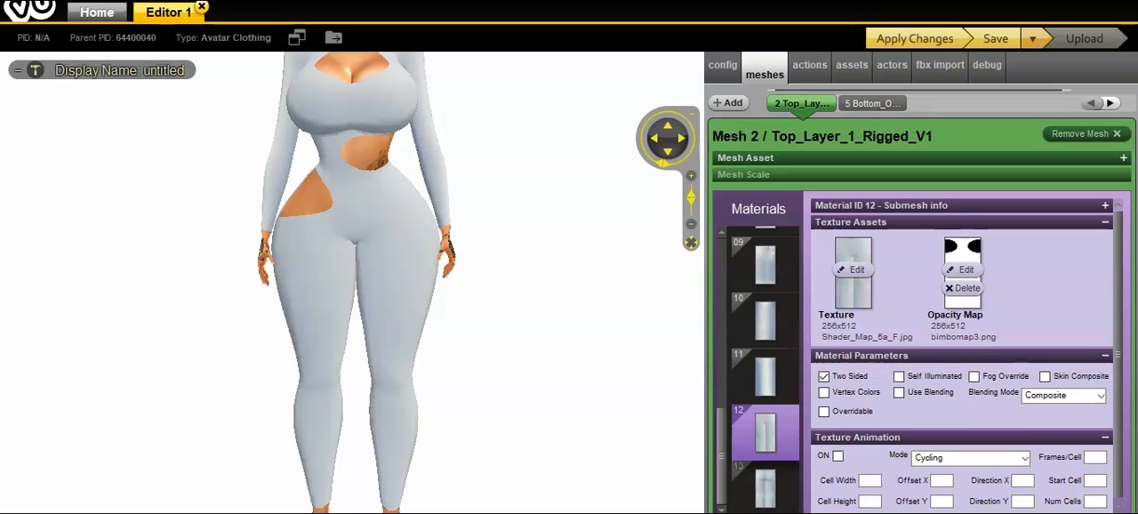
click(903, 42)
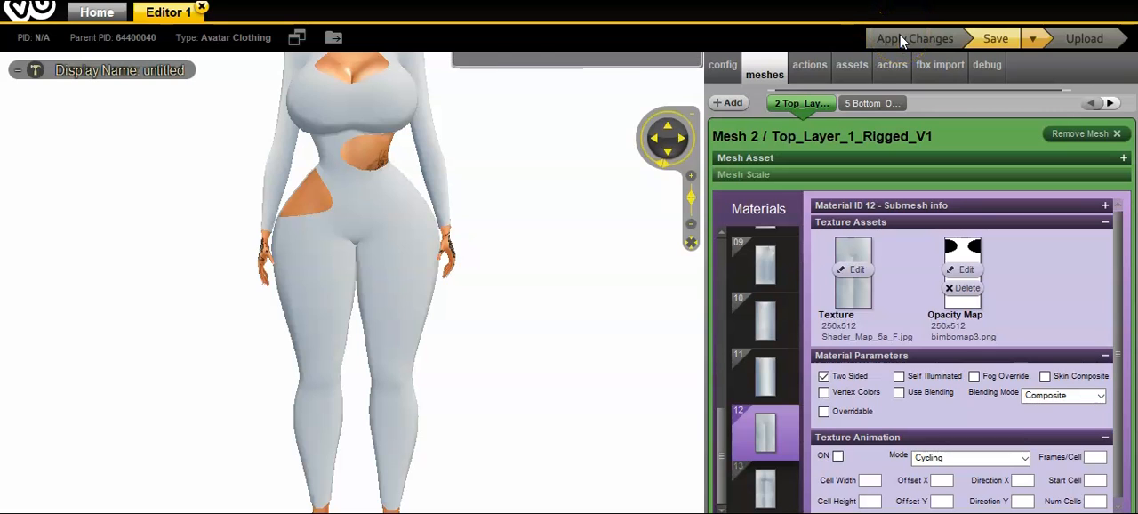
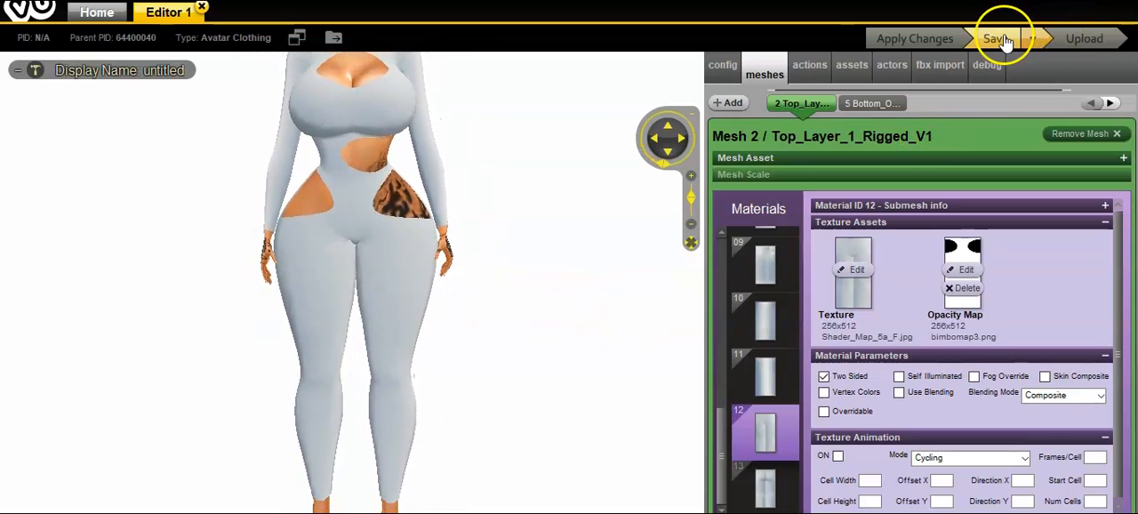
Step: Examine the whole avatar from head to feet, checking the bodysuit's chest, waist and hip openings
scroll(592, 240, down, 5)
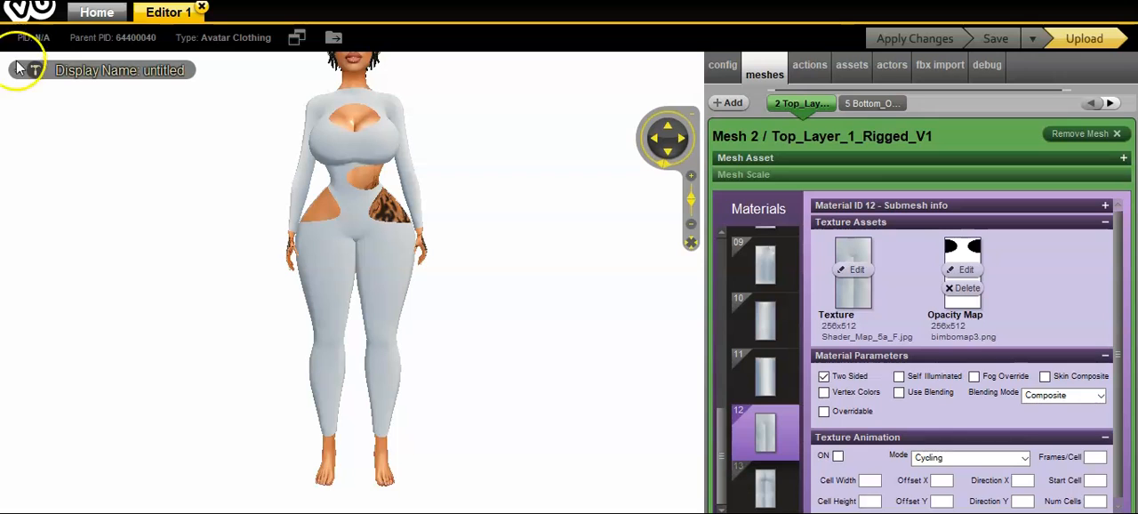
mouse_move(329, 254)
mouse_down()
mouse_move(559, 249)
mouse_move(619, 285)
mouse_move(348, 255)
mouse_up()
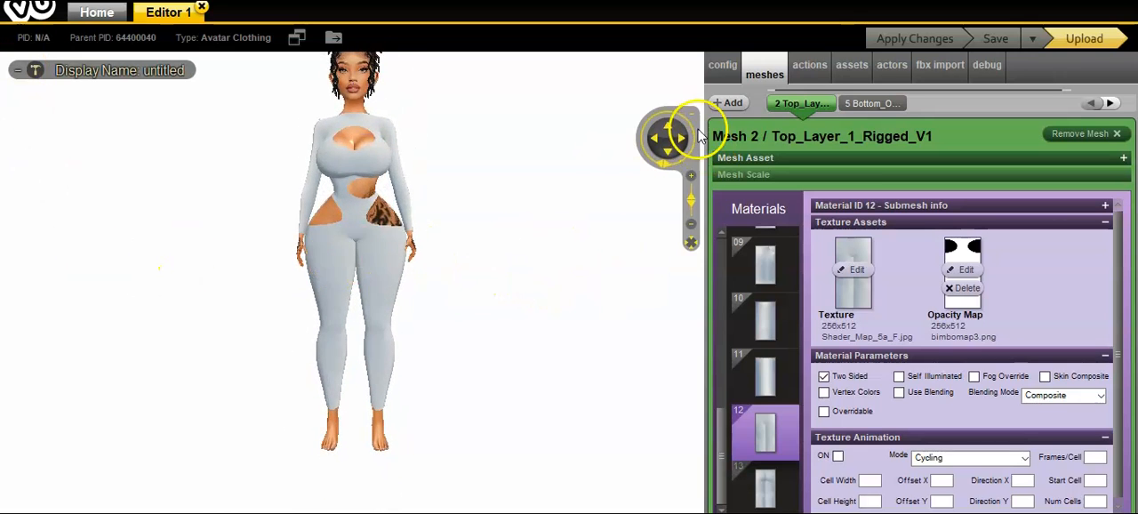
click(667, 132)
scroll(643, 233, up, 3)
scroll(640, 234, down, 5)
drag(634, 243, 678, 235)
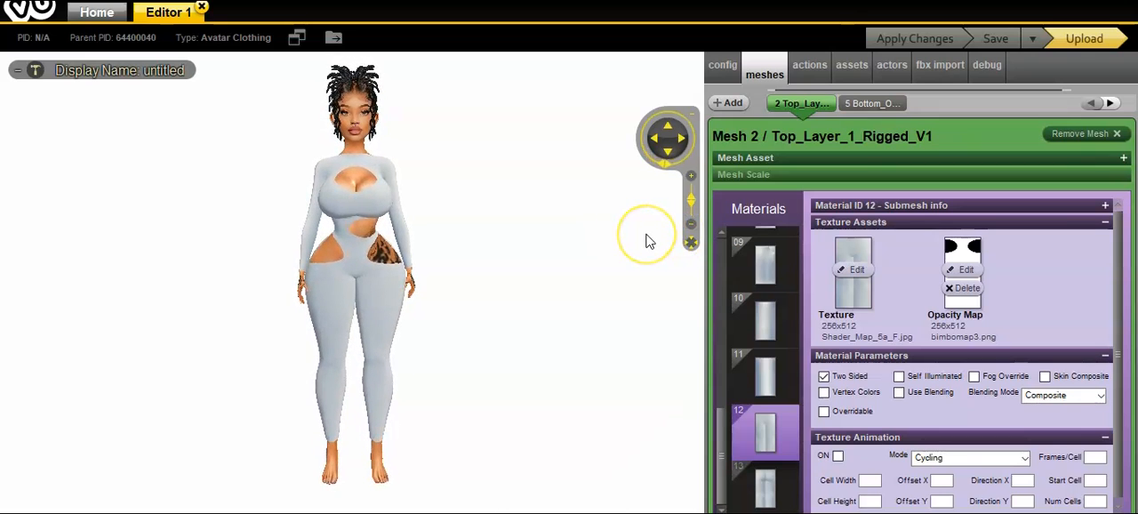
scroll(647, 241, up, 2)
scroll(648, 241, down, 1)
drag(618, 156, 617, 148)
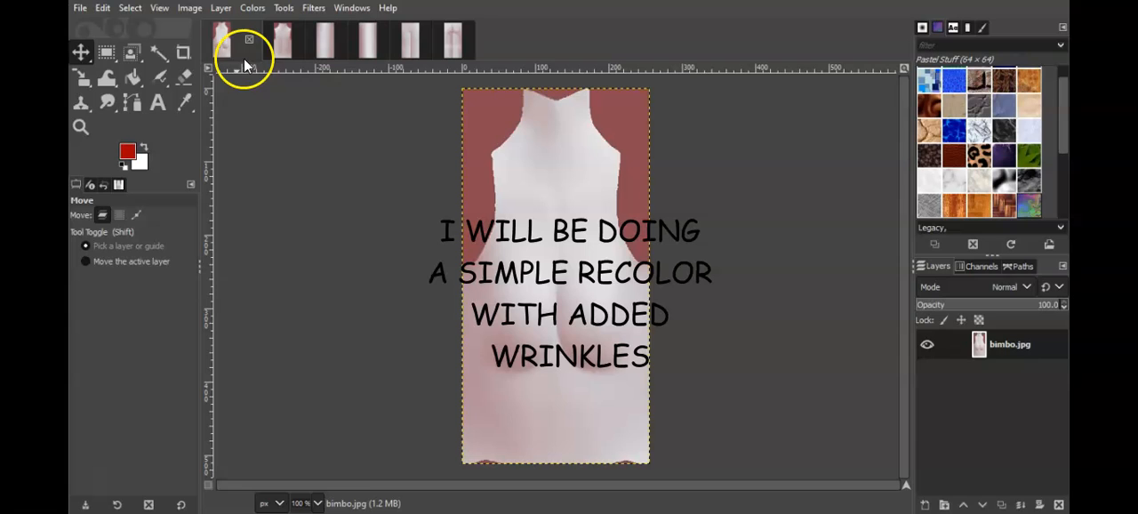
Step: Switch to GIMP and colorize bimbo.jpg dark navy blue with hue 0.6424, saturation 1.0 and lightness about -0.90
click(253, 9)
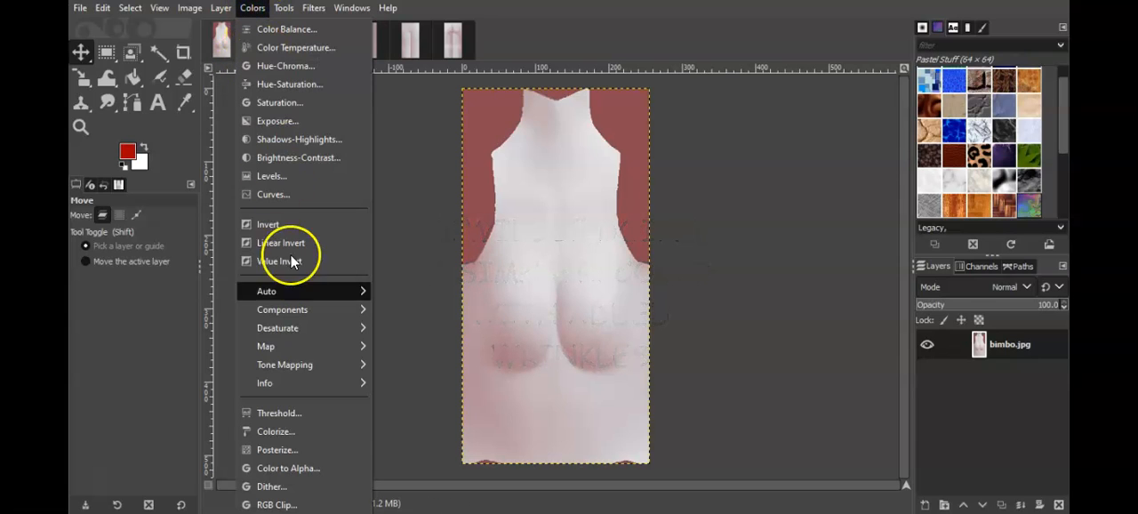
click(285, 432)
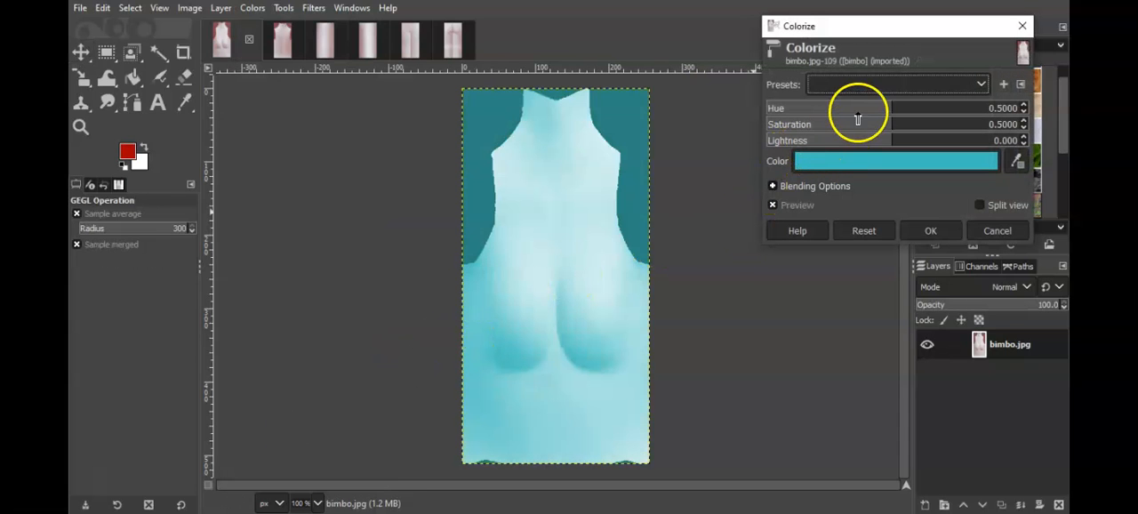
drag(856, 108, 1031, 121)
drag(947, 140, 786, 142)
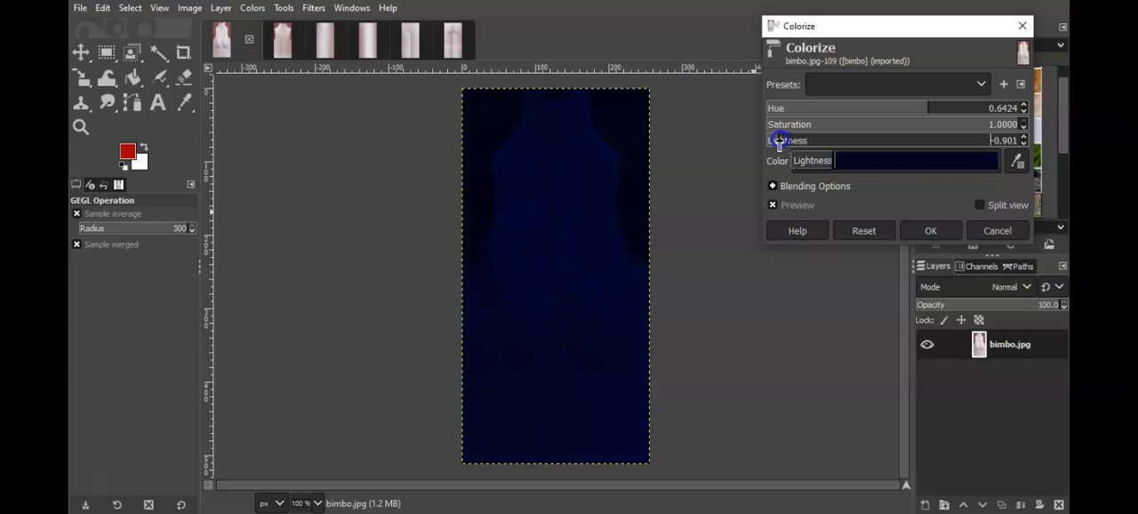
click(924, 230)
Step: Repeat the same Colorize filter on bimbo2.jpg and bimbo3.jpg
click(278, 52)
click(313, 8)
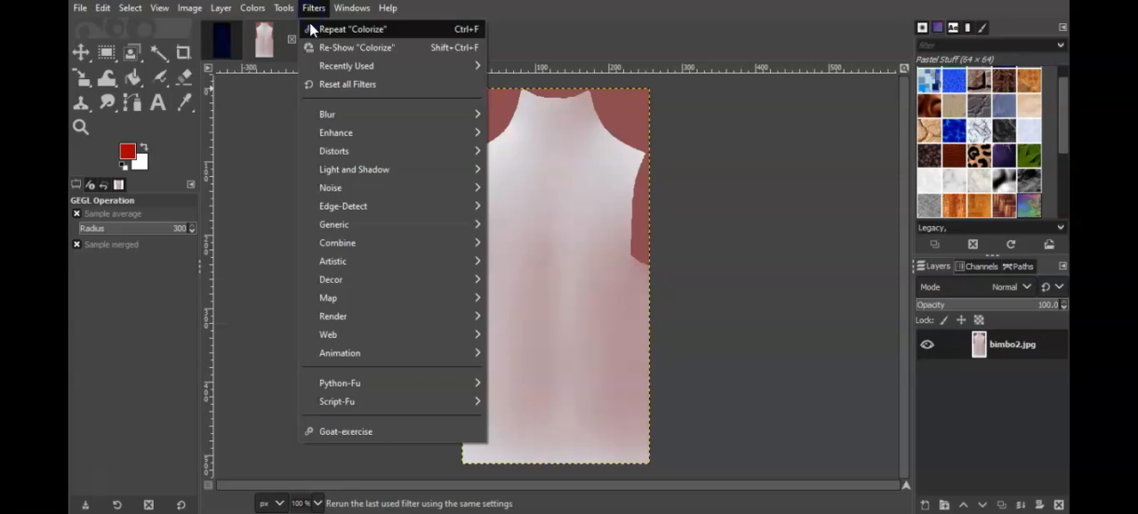
click(316, 28)
click(321, 40)
click(314, 8)
click(318, 28)
Step: Apply the last Colorize settings to bimbo4.jpg, bimbo5.jpg and bimbo6.jpg
click(352, 39)
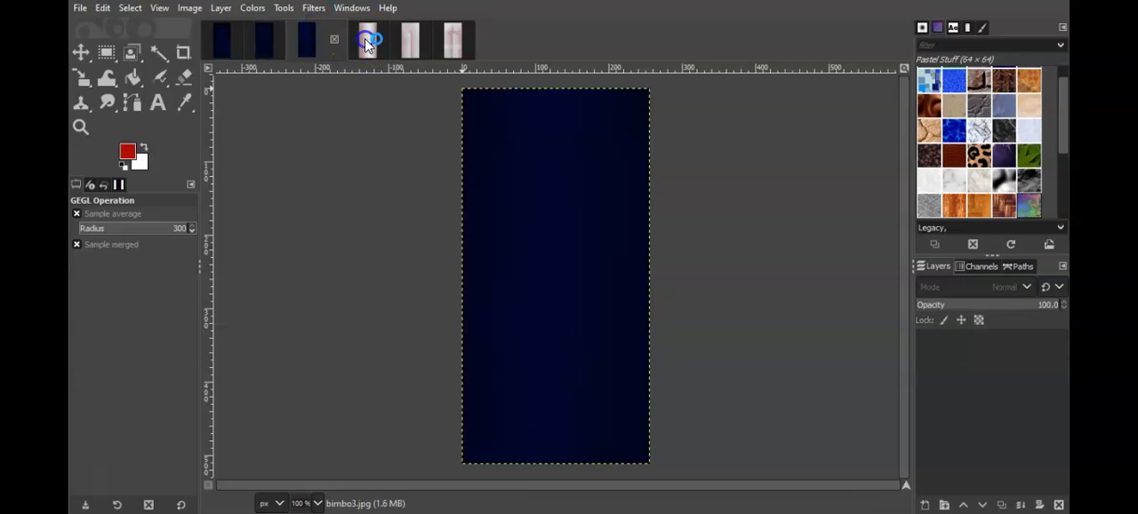
click(313, 8)
click(320, 27)
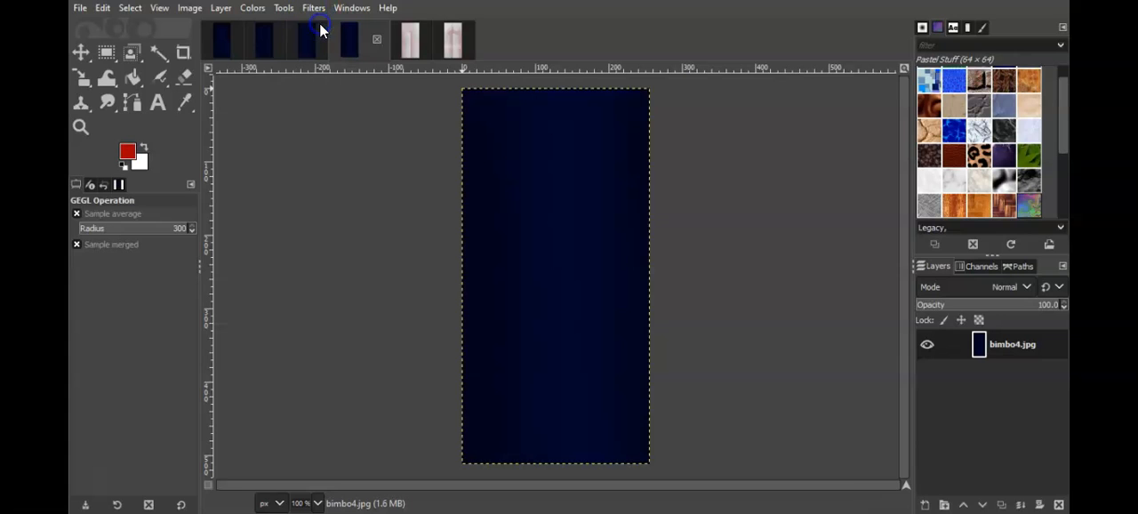
click(405, 41)
click(318, 9)
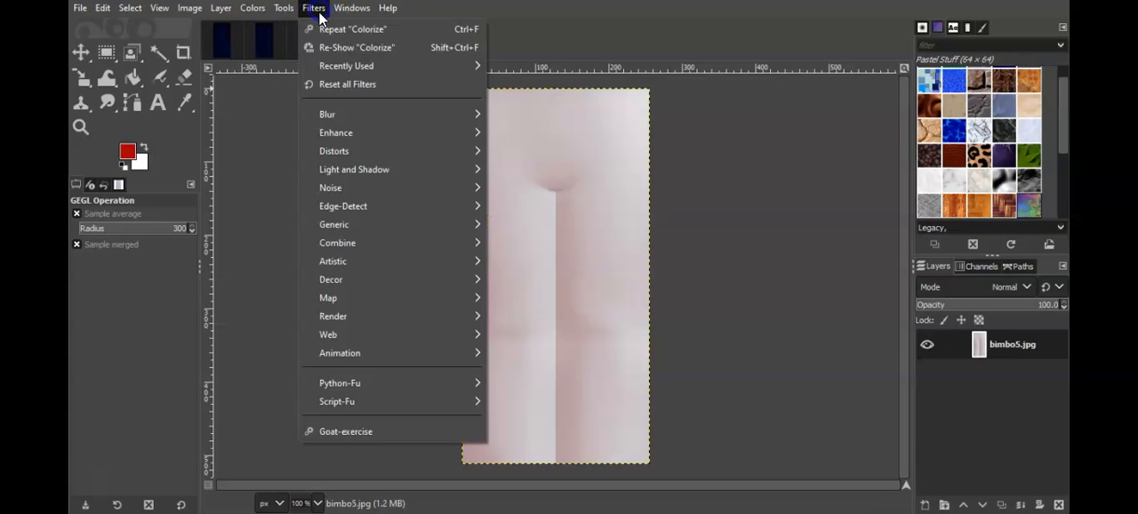
click(322, 27)
click(448, 41)
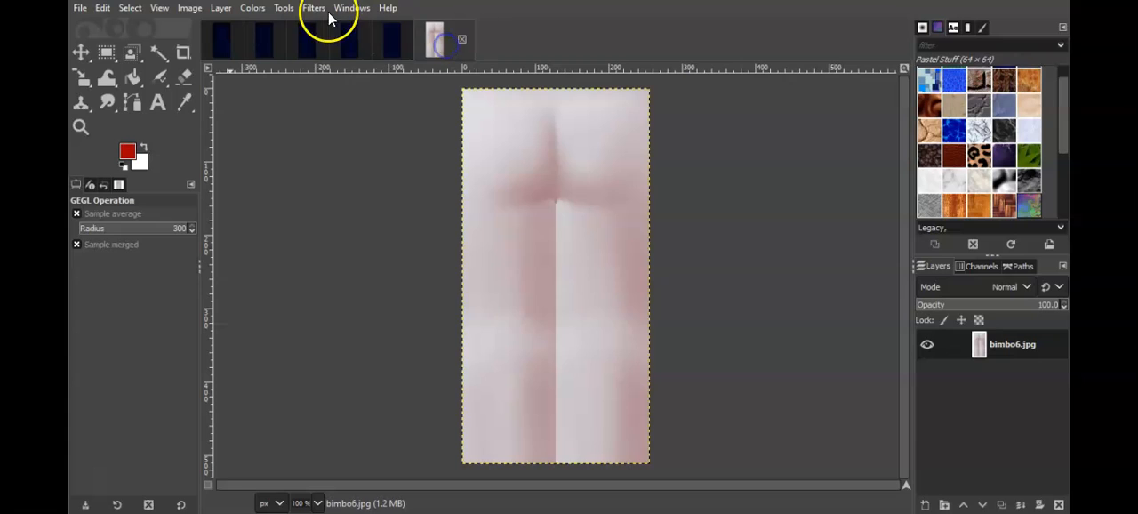
click(315, 8)
click(346, 30)
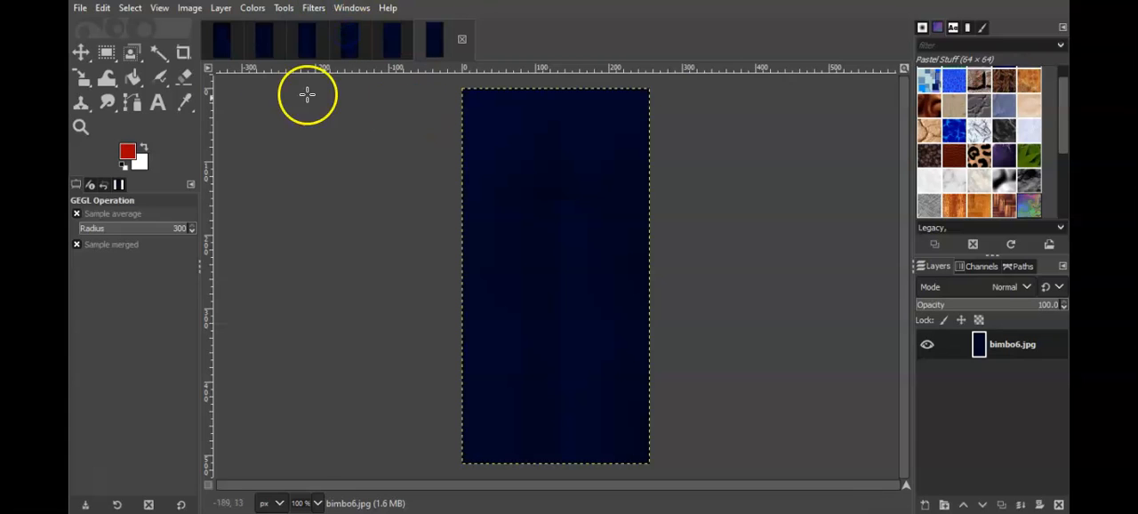
Step: Add NicePng_wrinkles-png_1043236.png from the Downloads folder as a new layer in bimbo.jpg
click(222, 43)
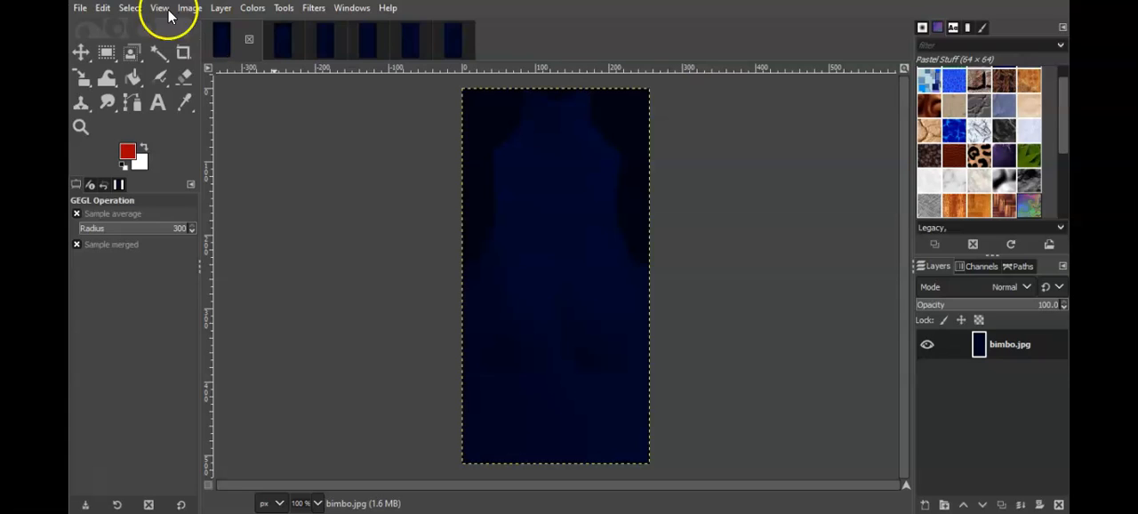
click(80, 9)
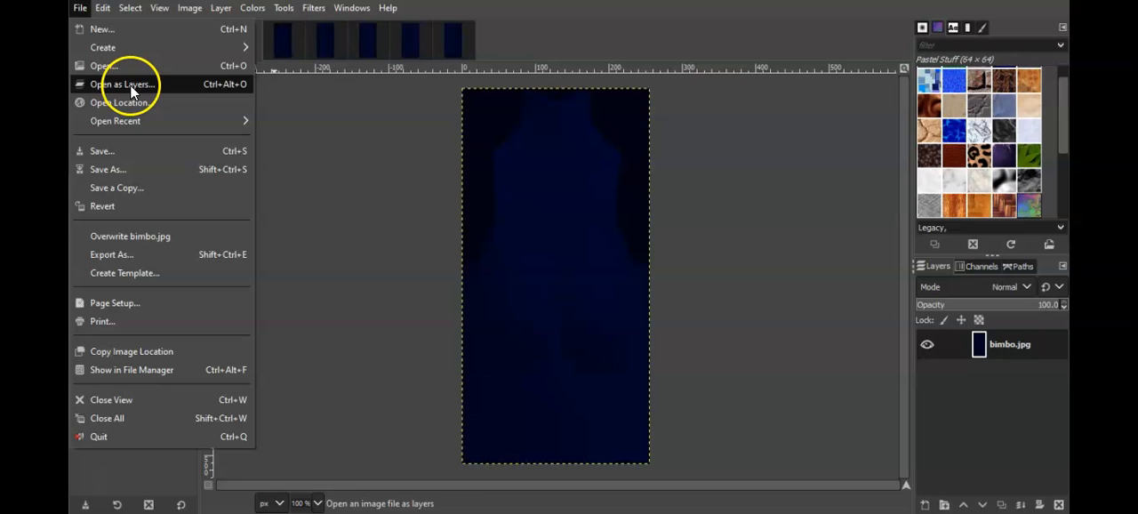
click(130, 84)
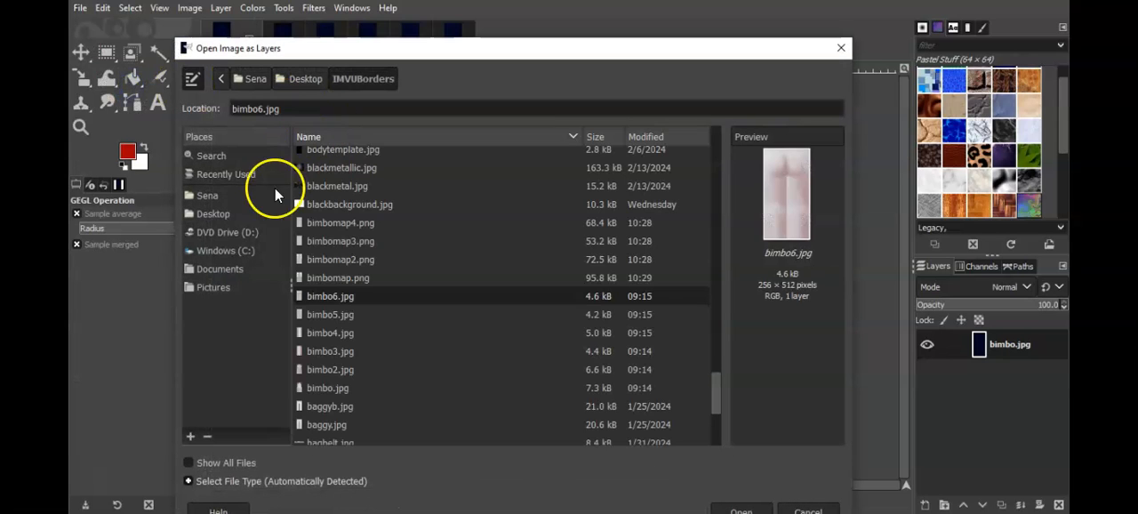
click(234, 217)
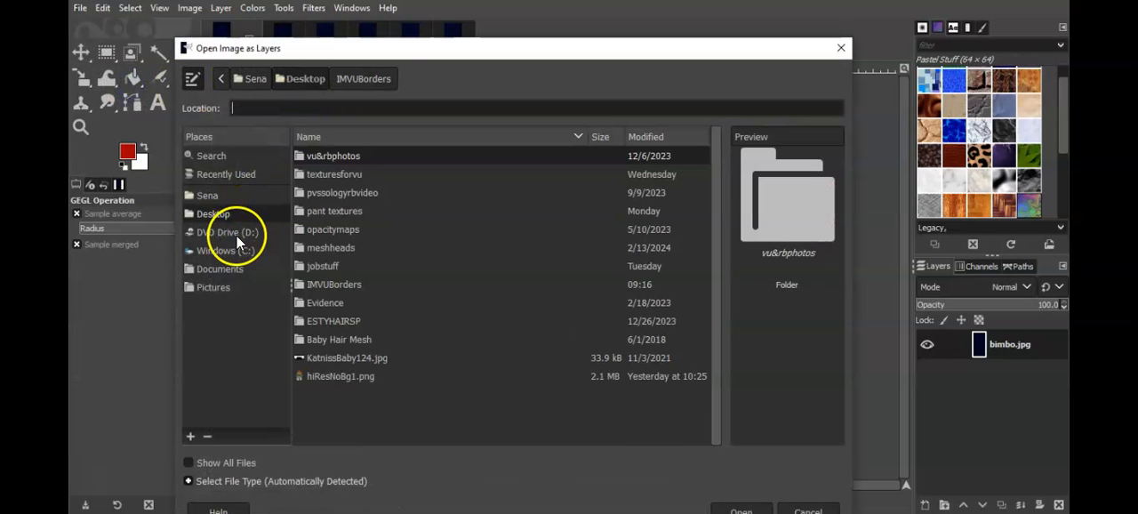
click(219, 198)
drag(712, 254, 727, 382)
double_click(337, 291)
drag(718, 152, 719, 257)
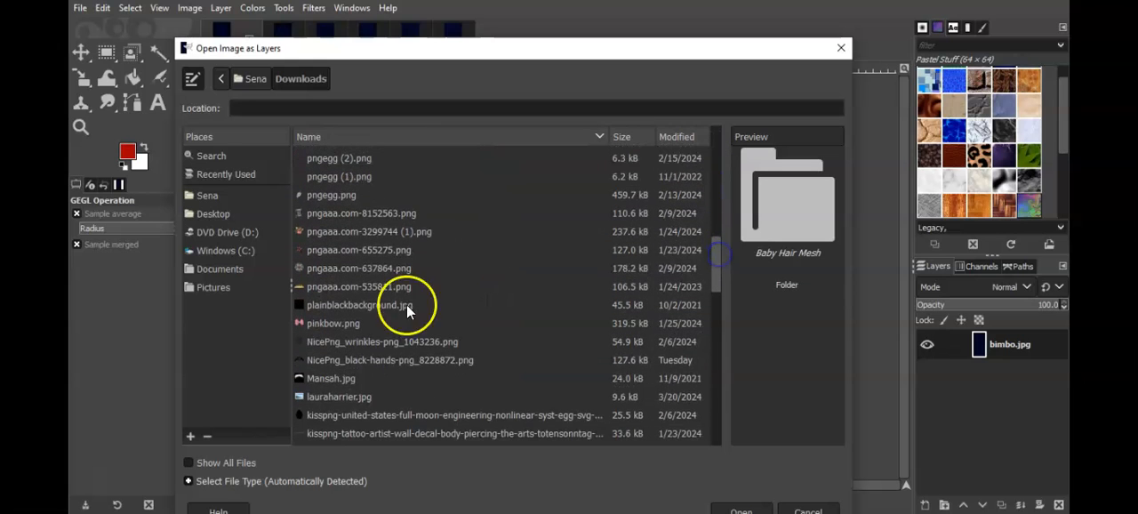
click(390, 342)
double_click(390, 342)
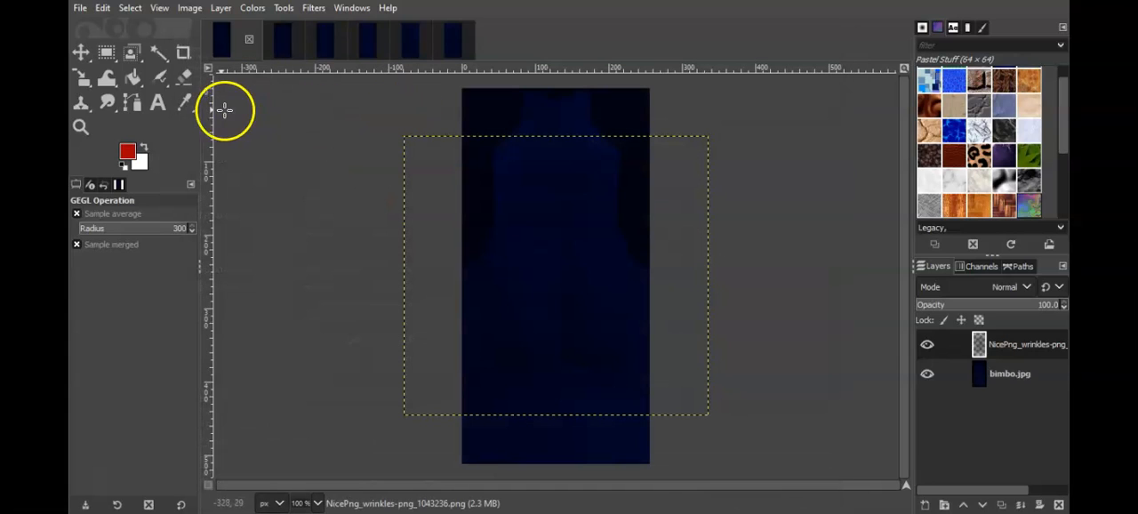
Step: Scale the wrinkles layer to 244 × 351 px so it covers the lower two thirds of the bimbo.jpg canvas
click(79, 78)
drag(457, 183, 494, 190)
drag(688, 294, 606, 333)
drag(564, 245, 599, 328)
mouse_move(552, 199)
mouse_down()
mouse_move(556, 147)
mouse_move(563, 219)
mouse_move(559, 205)
mouse_up()
drag(556, 451, 553, 463)
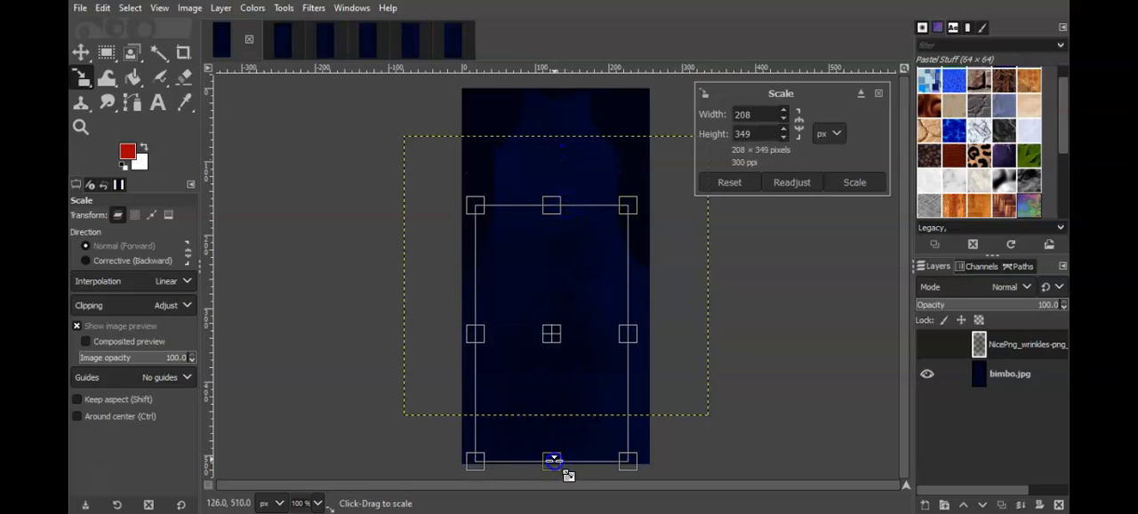
mouse_move(633, 352)
mouse_down()
mouse_move(623, 342)
mouse_move(641, 344)
mouse_up()
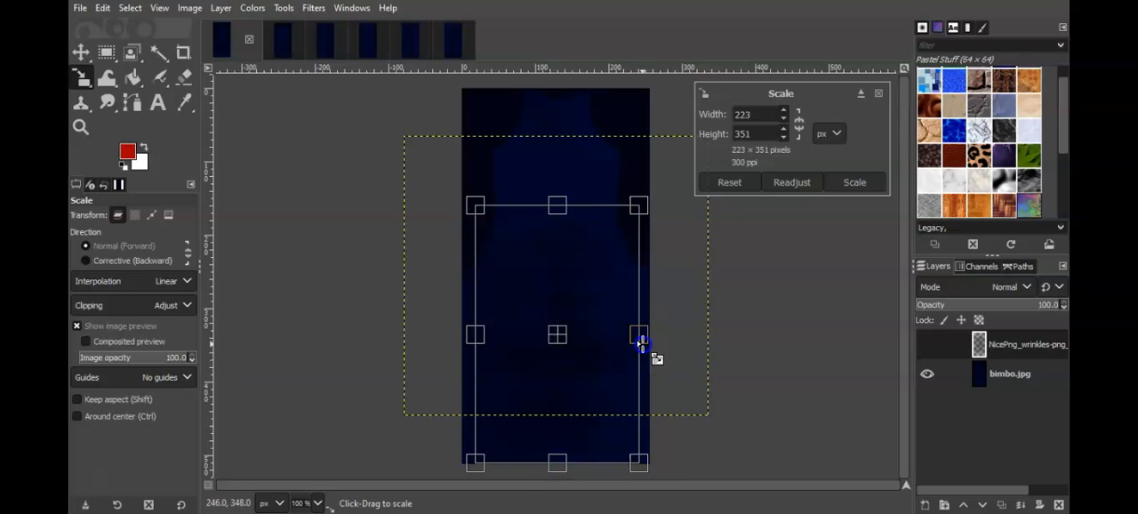
drag(505, 338, 476, 338)
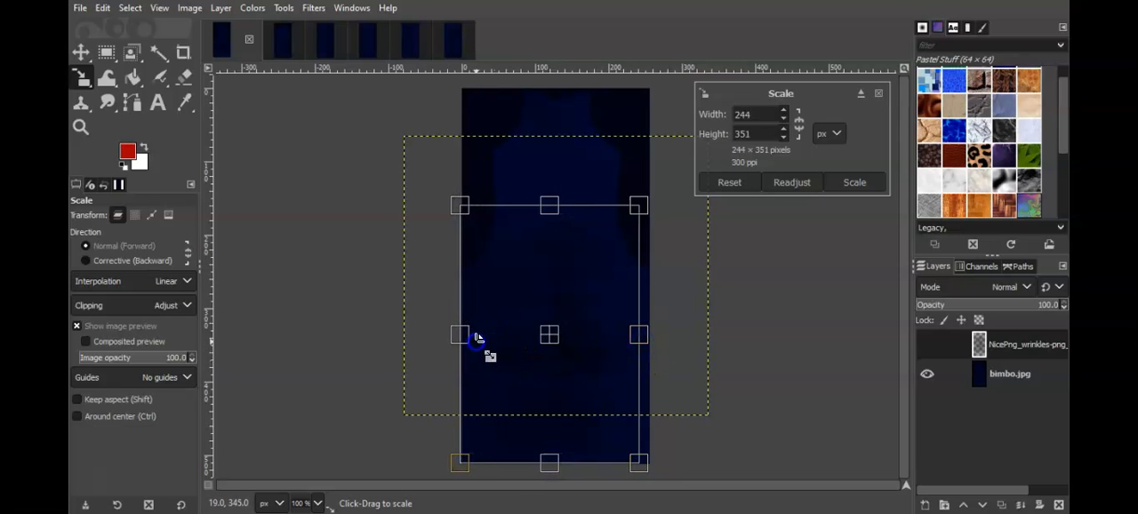
click(851, 183)
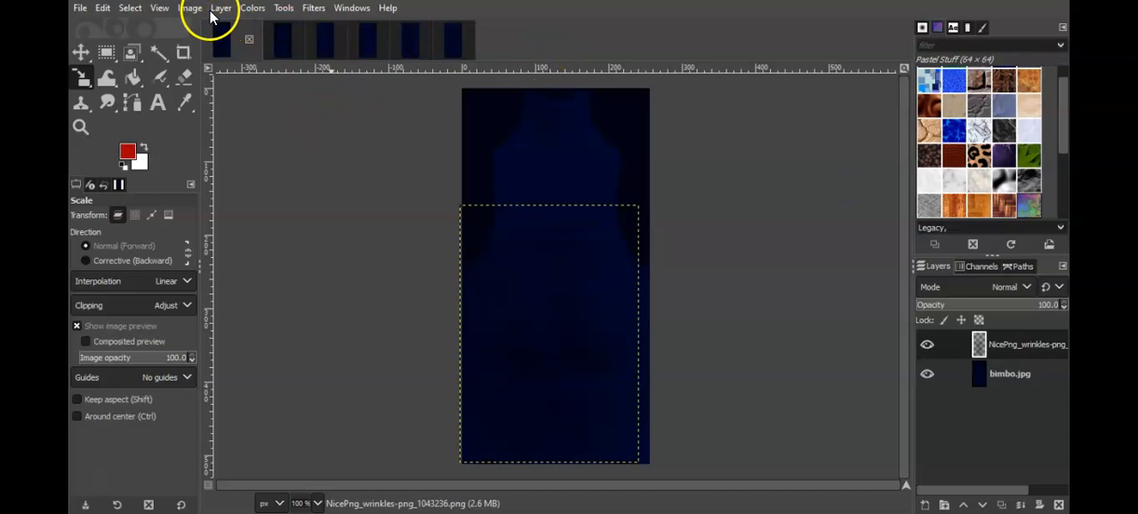
Step: Overwrite the original bimbo.jpg and bimbo2.jpg files with their recolored versions
click(82, 8)
click(152, 234)
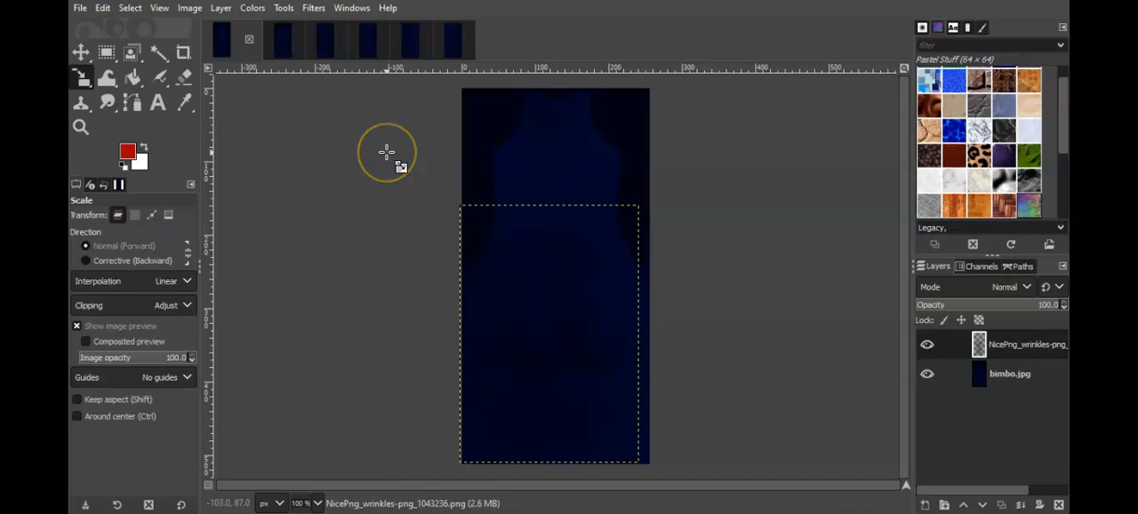
click(576, 437)
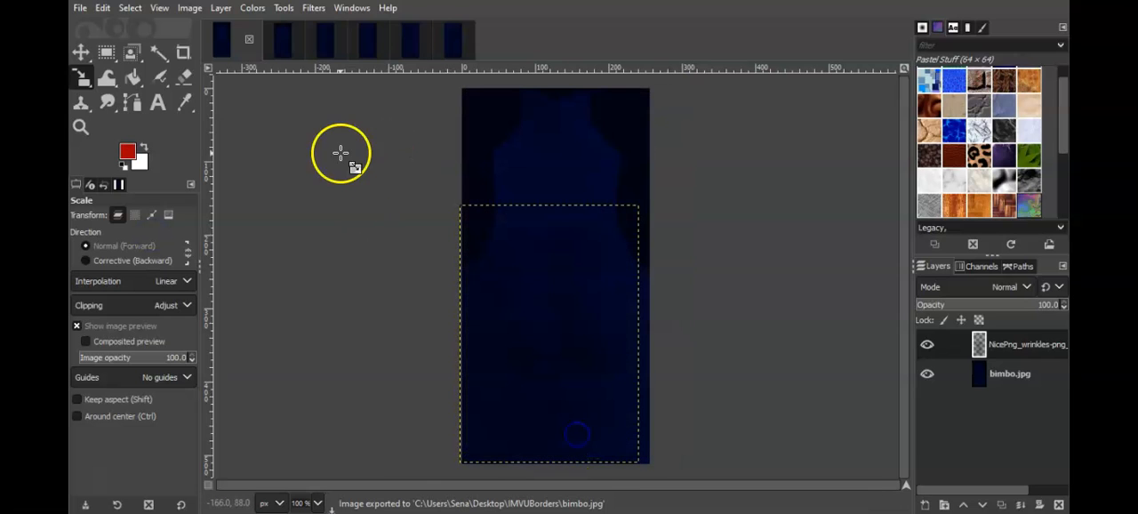
click(285, 44)
click(79, 8)
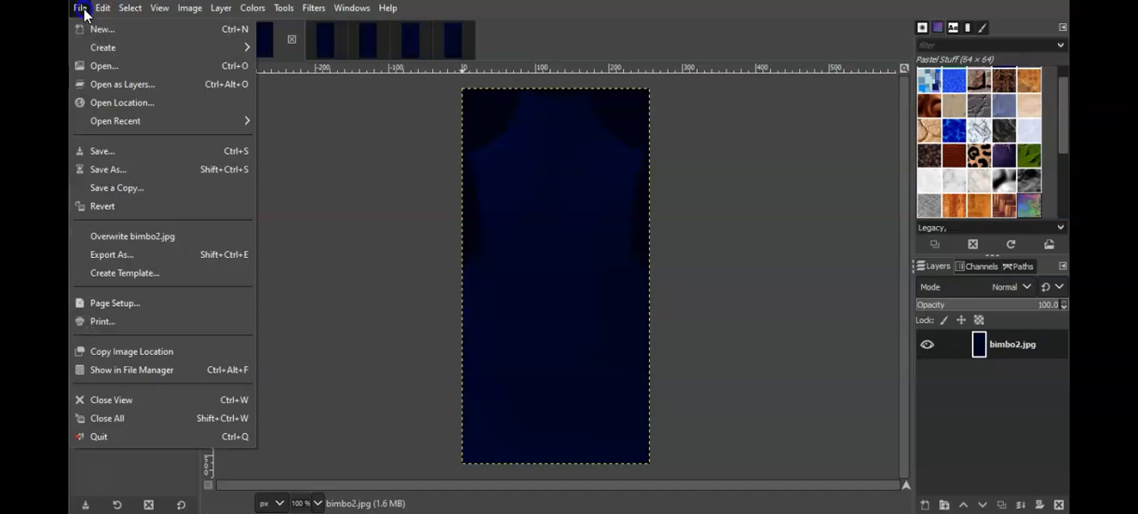
click(170, 234)
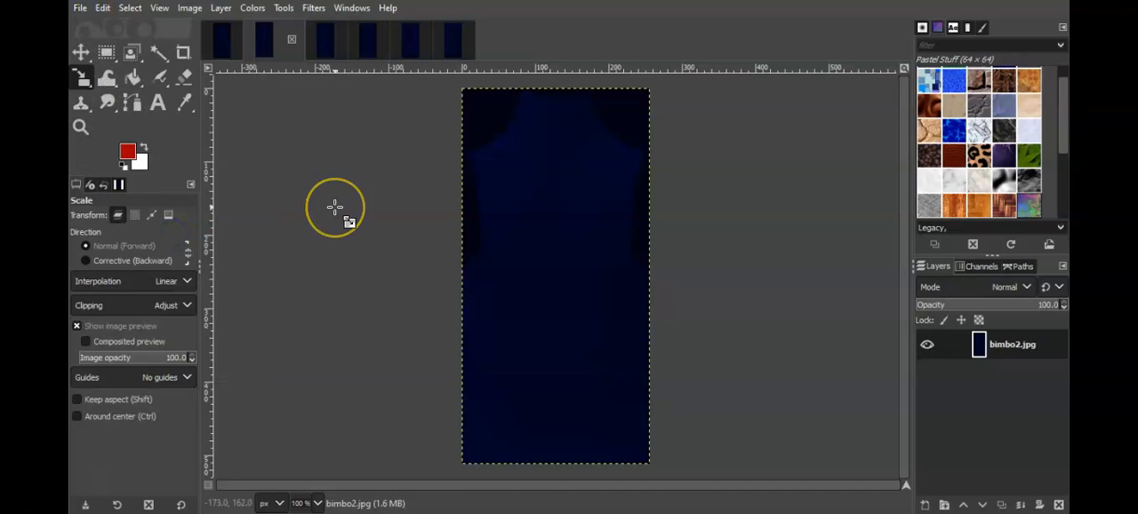
click(576, 436)
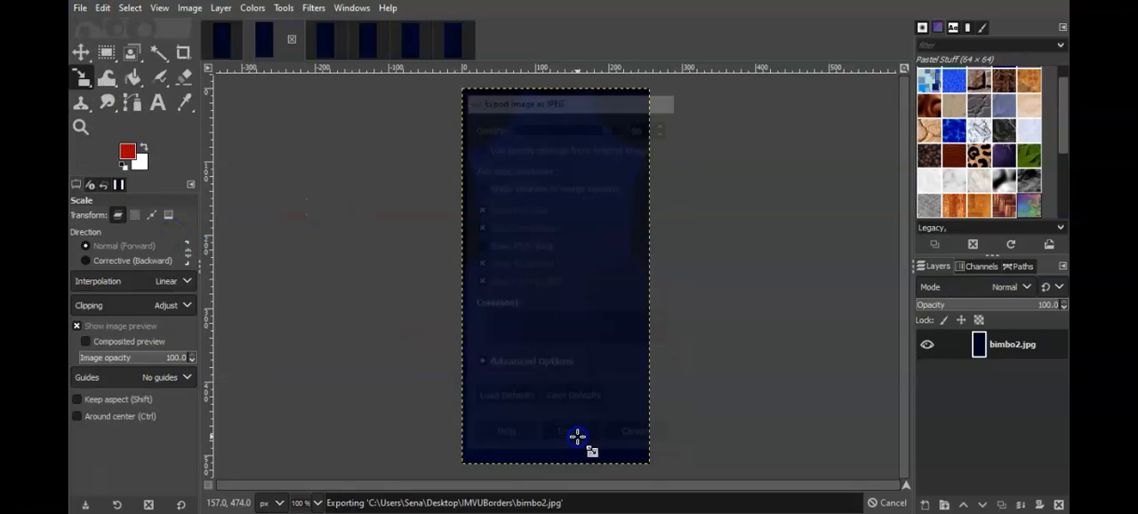
Step: Overwrite the original bimbo3.jpg and bimbo4.jpg files with their recolored versions
click(322, 46)
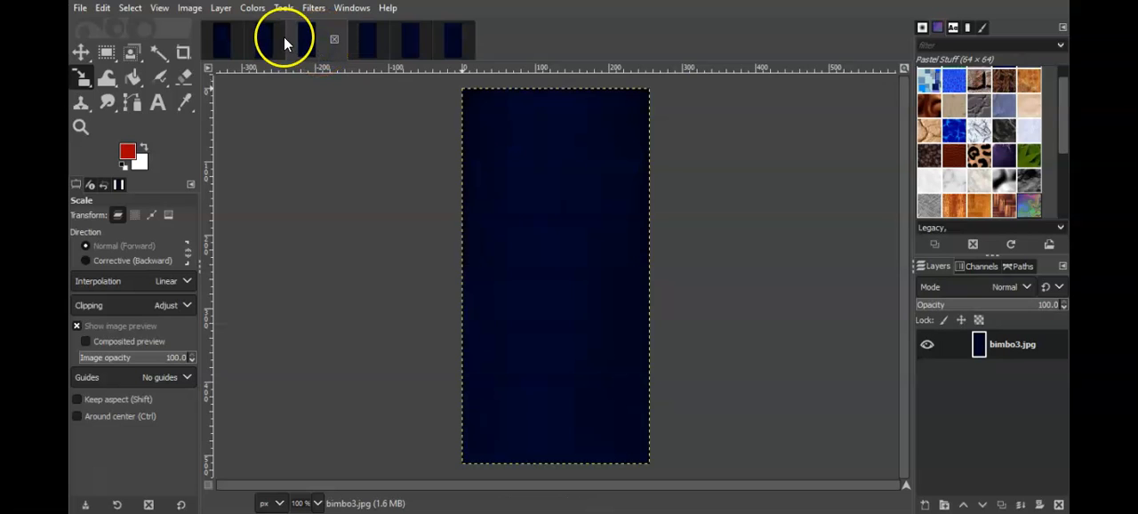
click(81, 8)
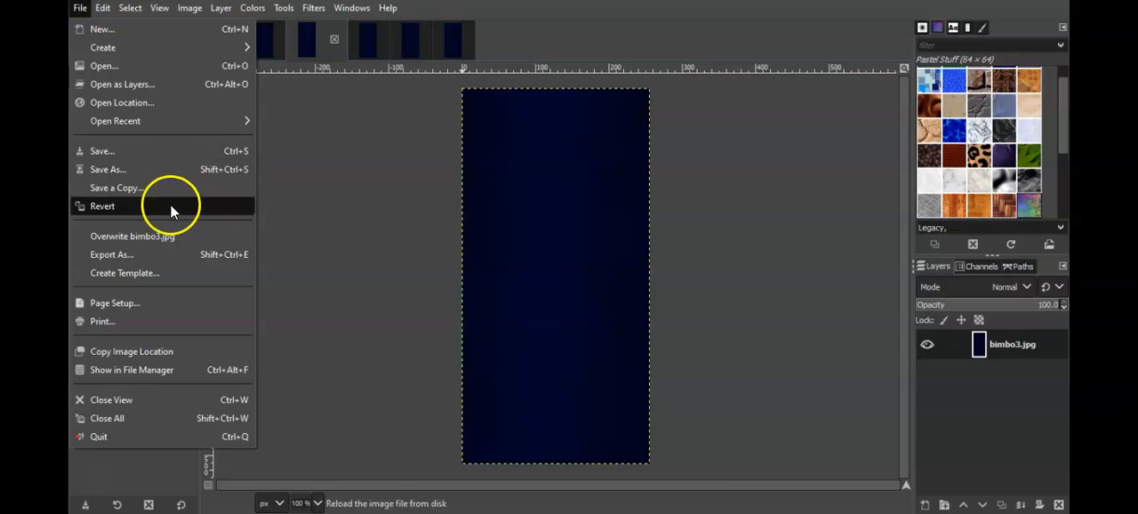
click(168, 233)
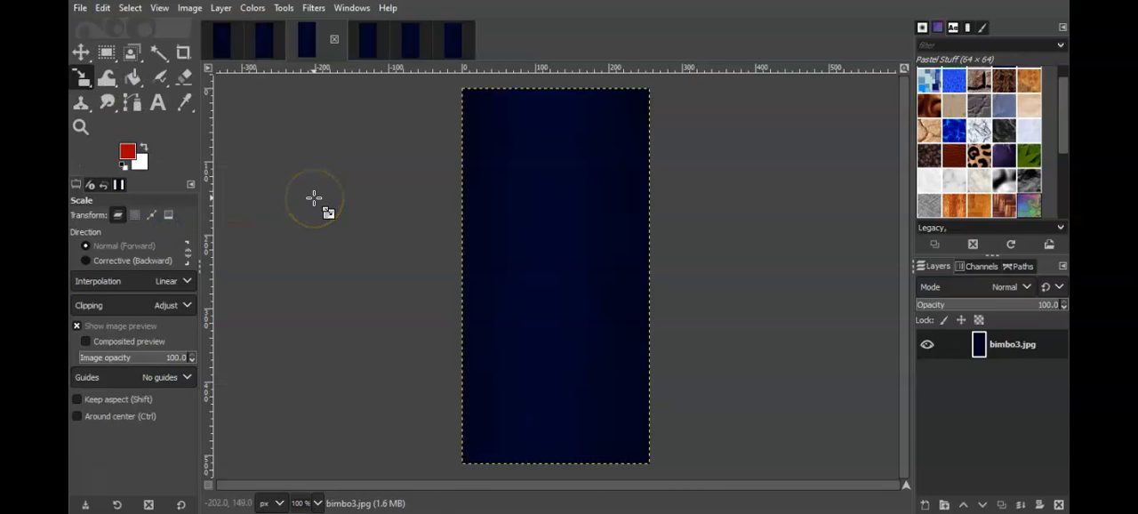
key(ctrl+e)
click(572, 437)
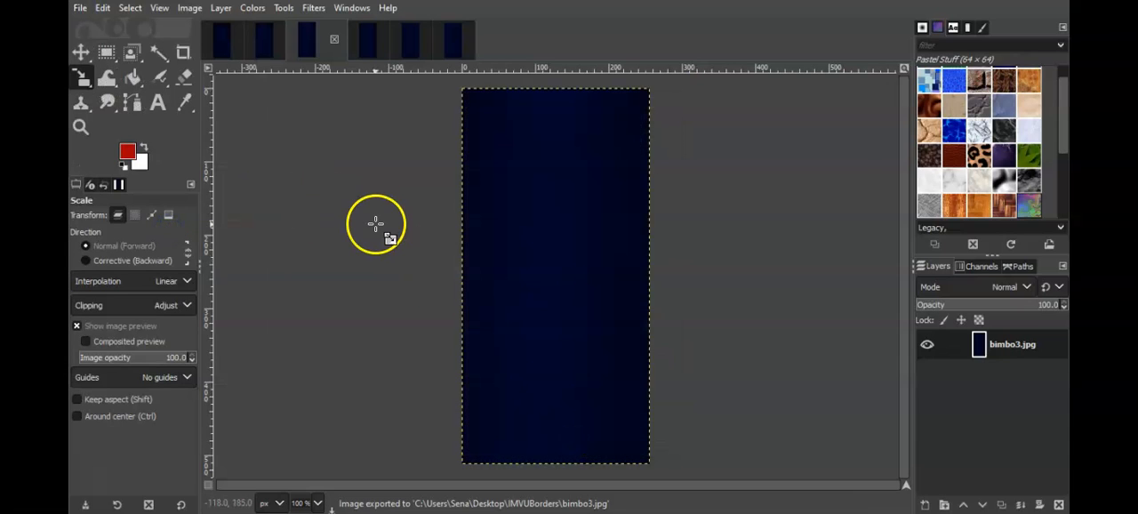
click(364, 55)
click(80, 8)
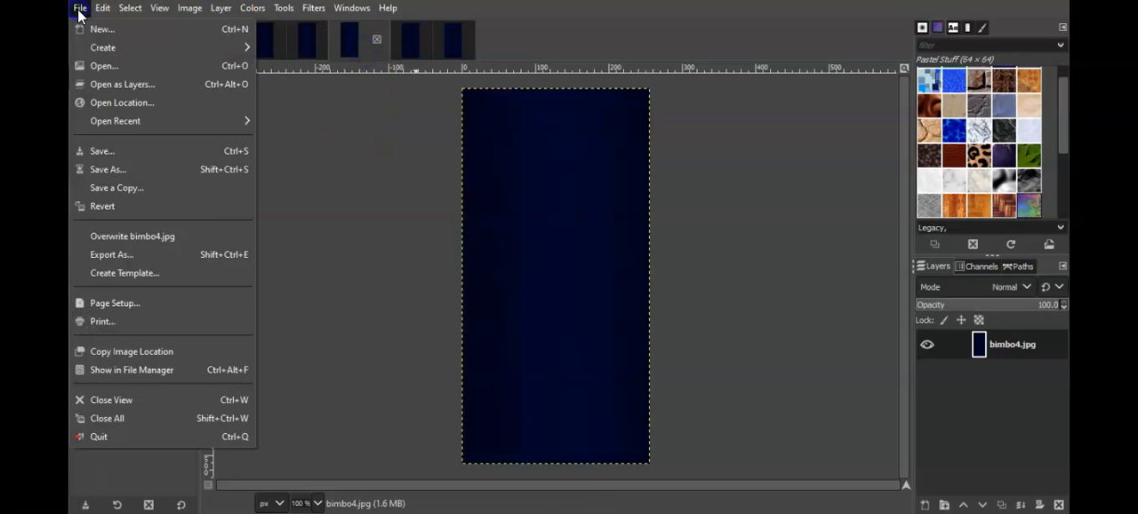
click(183, 235)
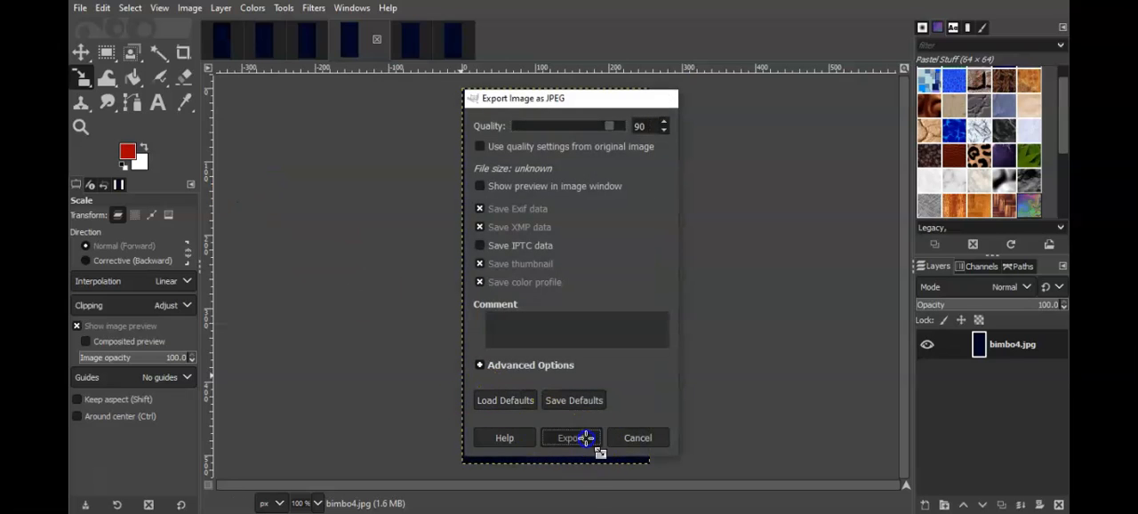
click(586, 437)
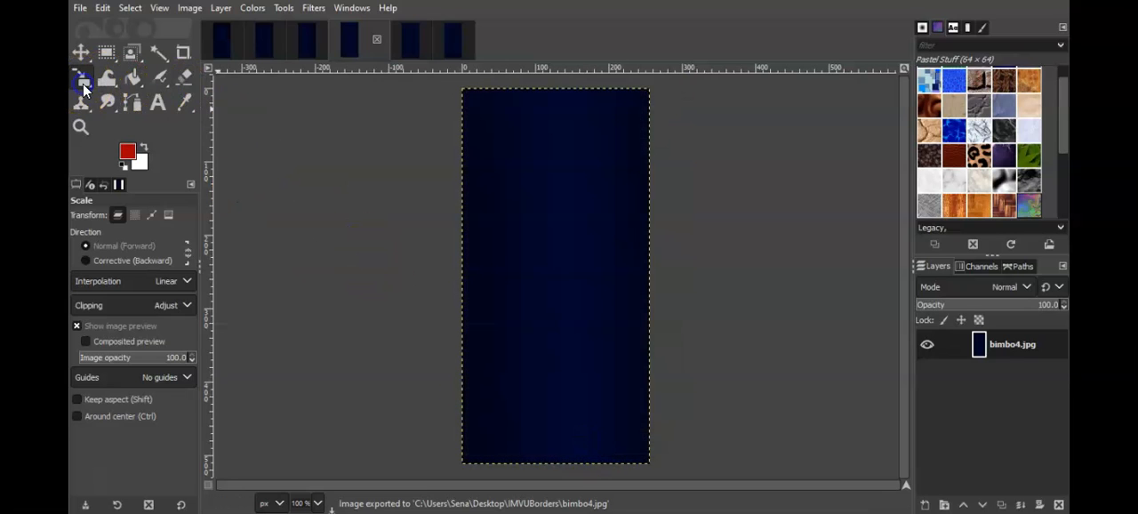
Step: Overwrite the original bimbo5.jpg and bimbo6.jpg files with their recolored versions, keeping JPEG quality at 90
click(412, 51)
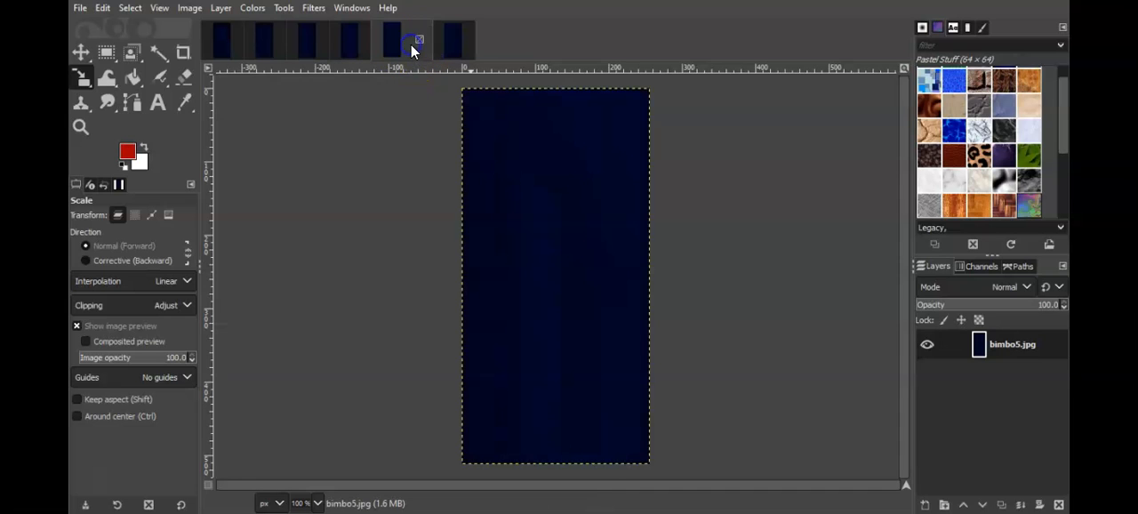
click(78, 10)
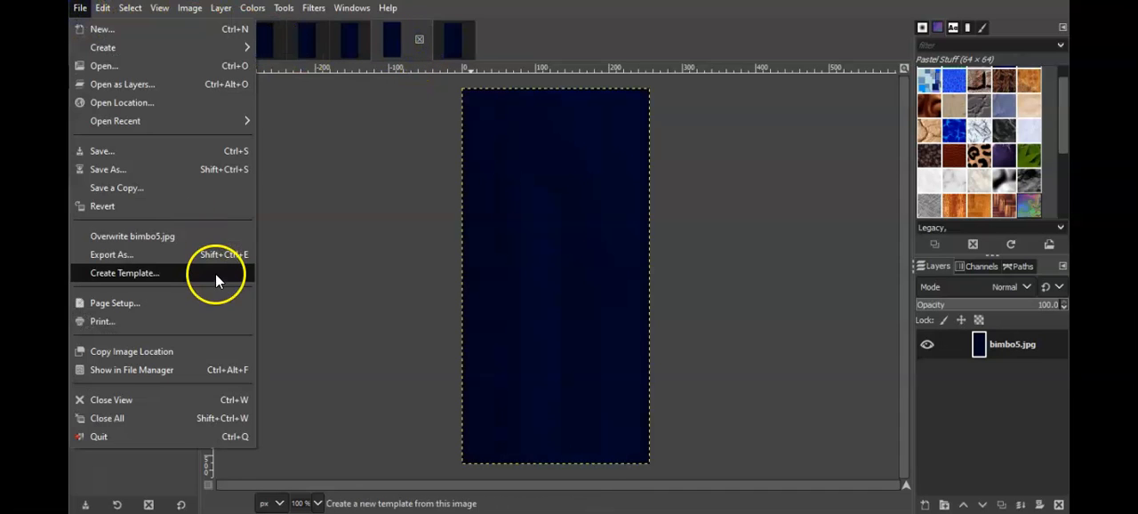
click(200, 240)
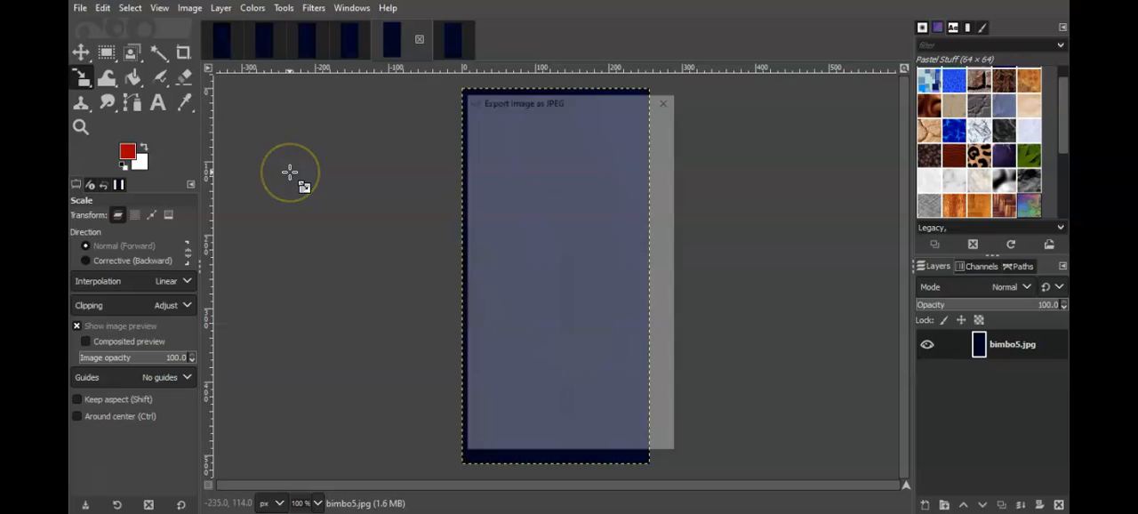
click(569, 439)
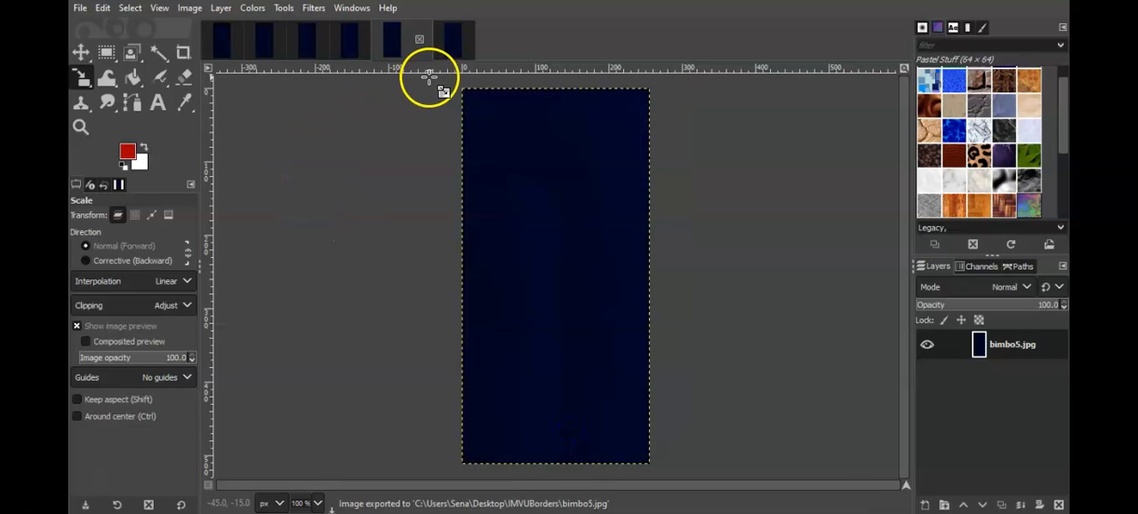
click(441, 50)
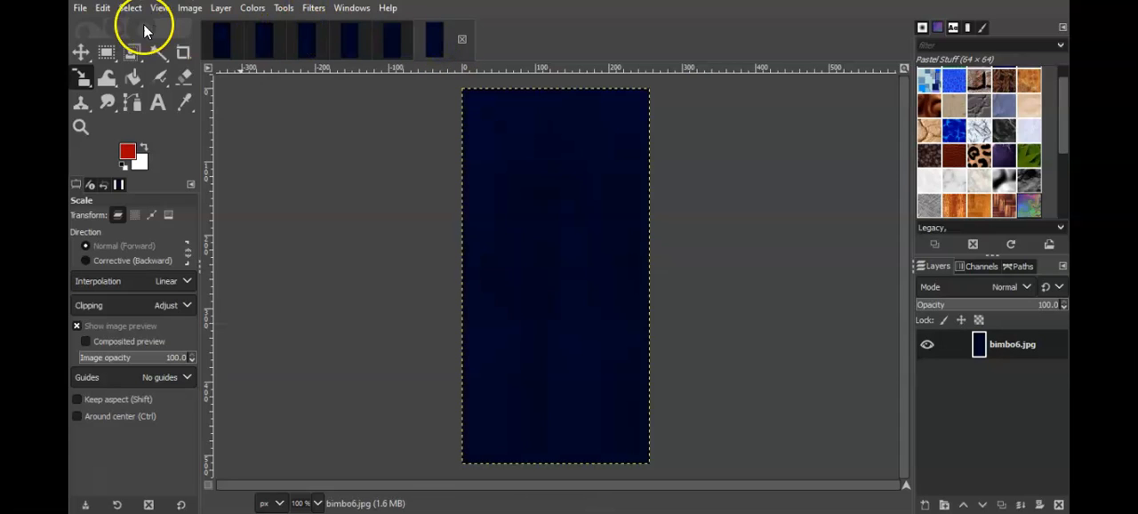
click(80, 9)
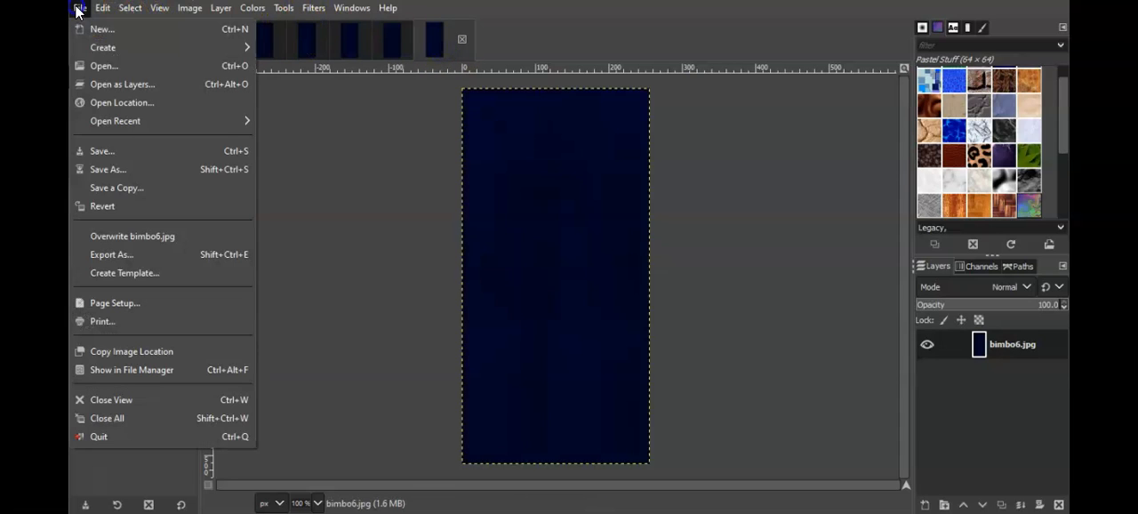
click(135, 233)
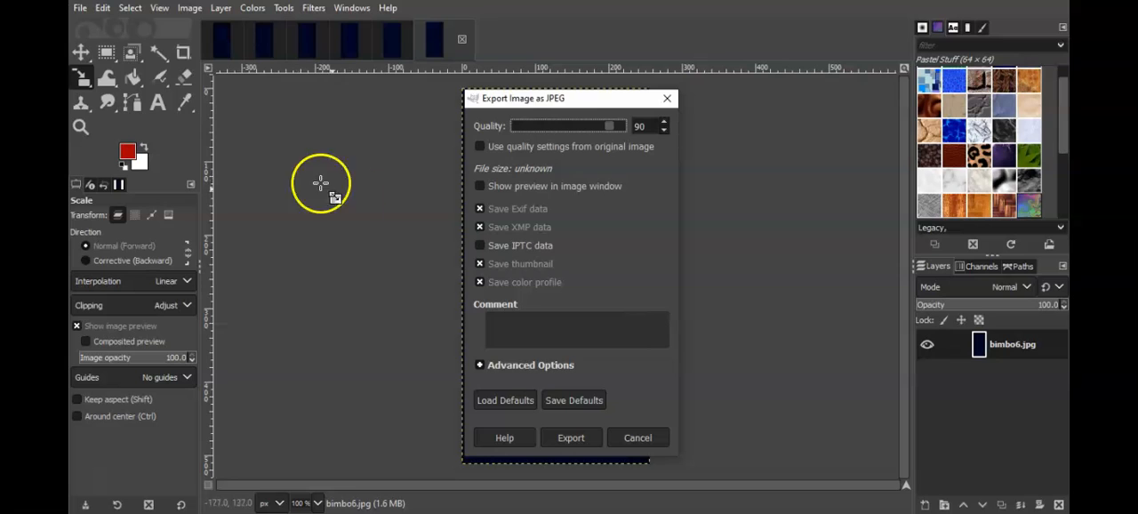
click(561, 433)
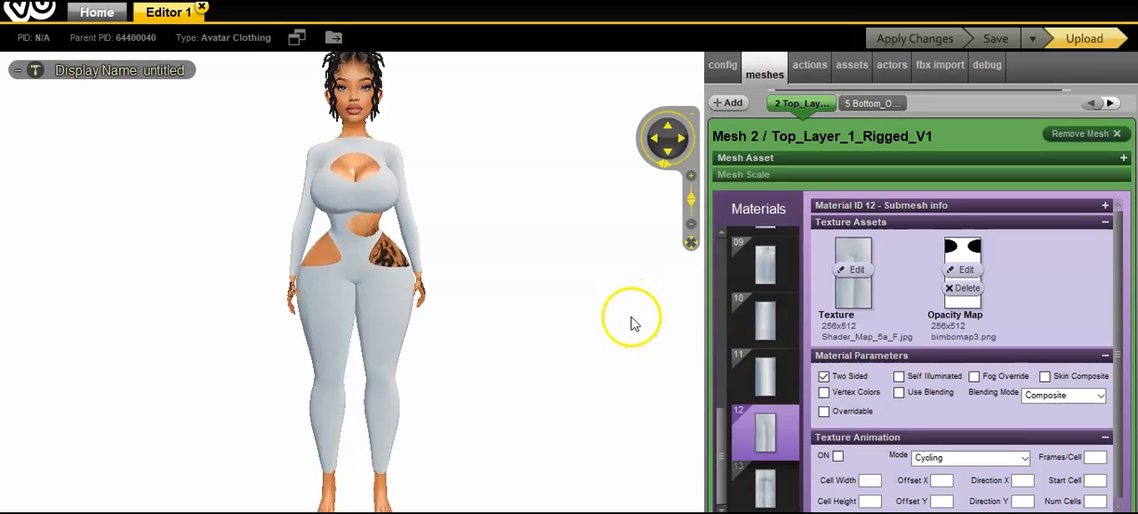
Step: In the IMVU editor, replace the texture of material 08 on the Top_Layer_1_Rigged_V1 mesh with bimbo from the IMVUBorders folder
drag(722, 448, 731, 400)
click(762, 280)
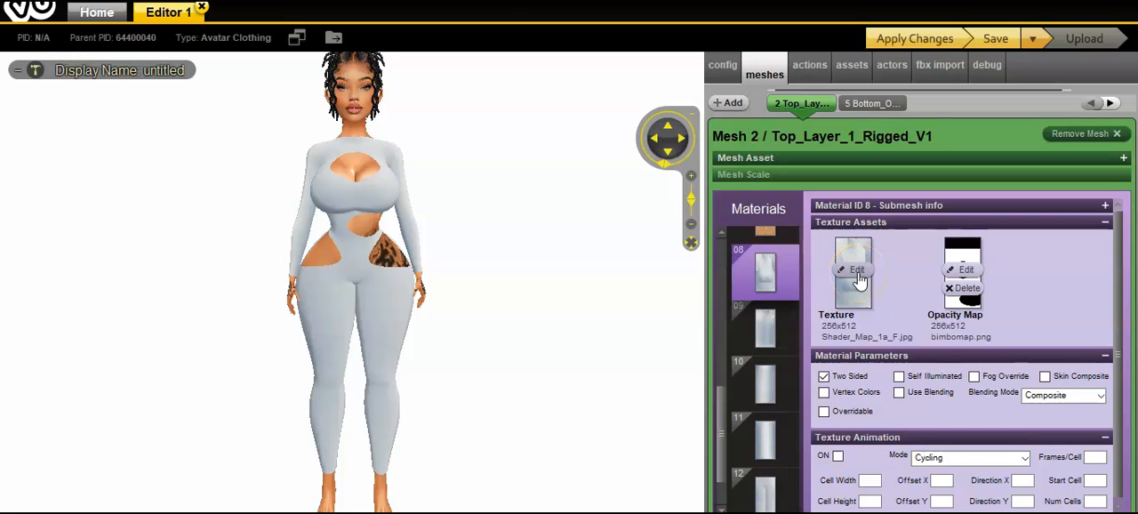
click(856, 271)
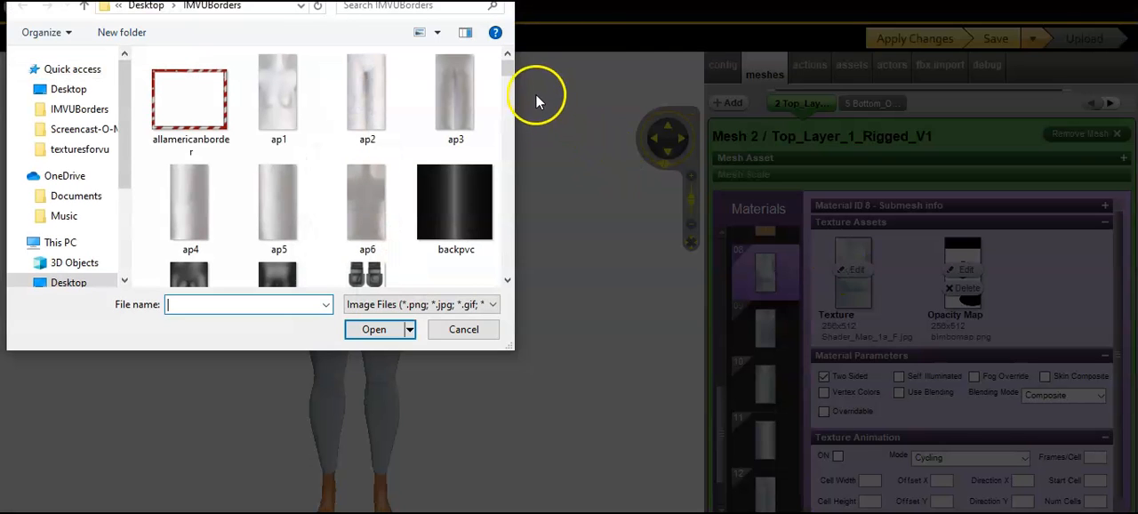
drag(511, 71, 516, 87)
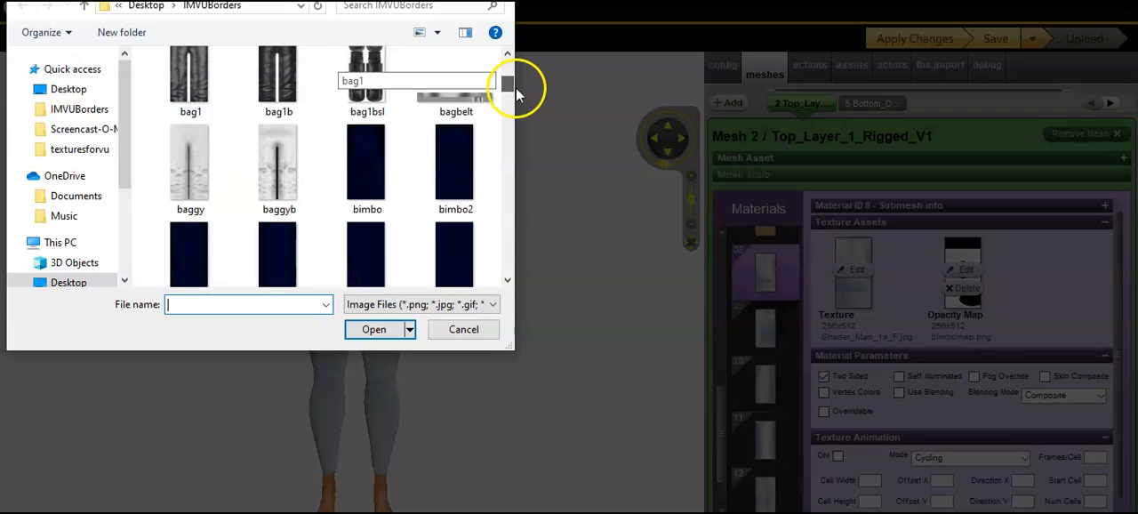
double_click(374, 158)
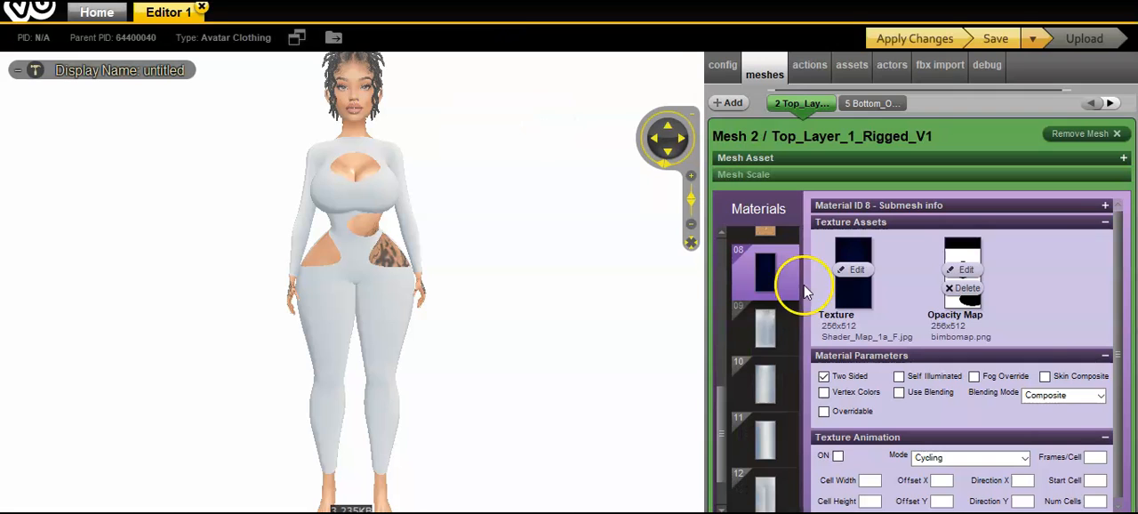
click(547, 180)
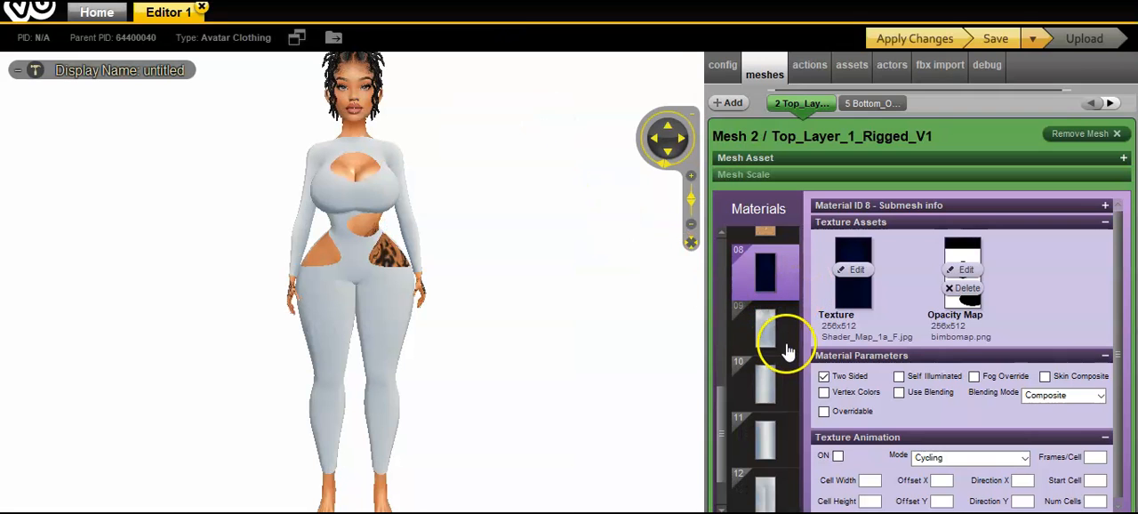
Step: Replace the texture of material 09 with the bimbo2 image from the IMVUBorders folder
click(765, 329)
click(854, 269)
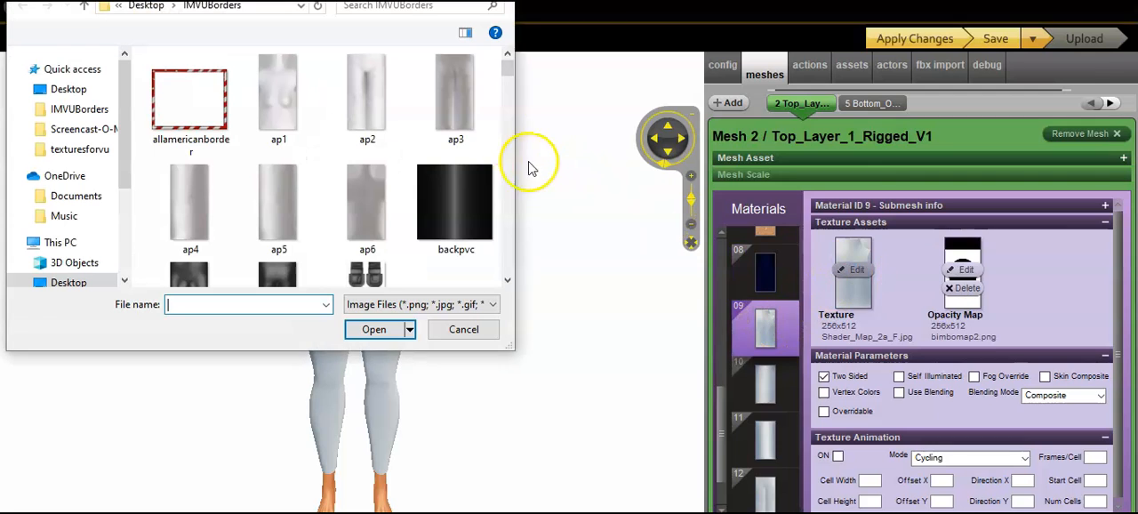
drag(508, 80, 514, 96)
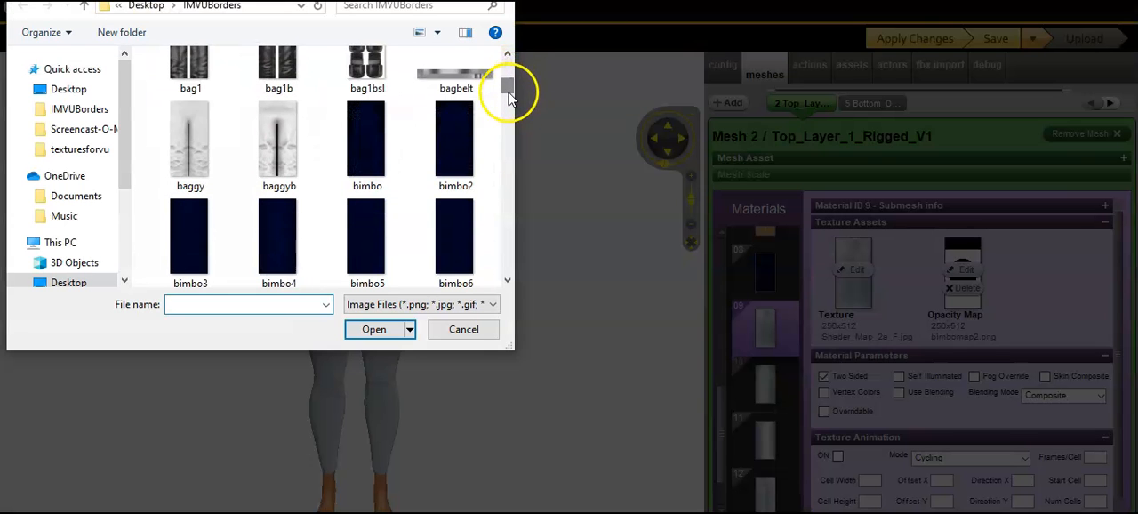
double_click(450, 148)
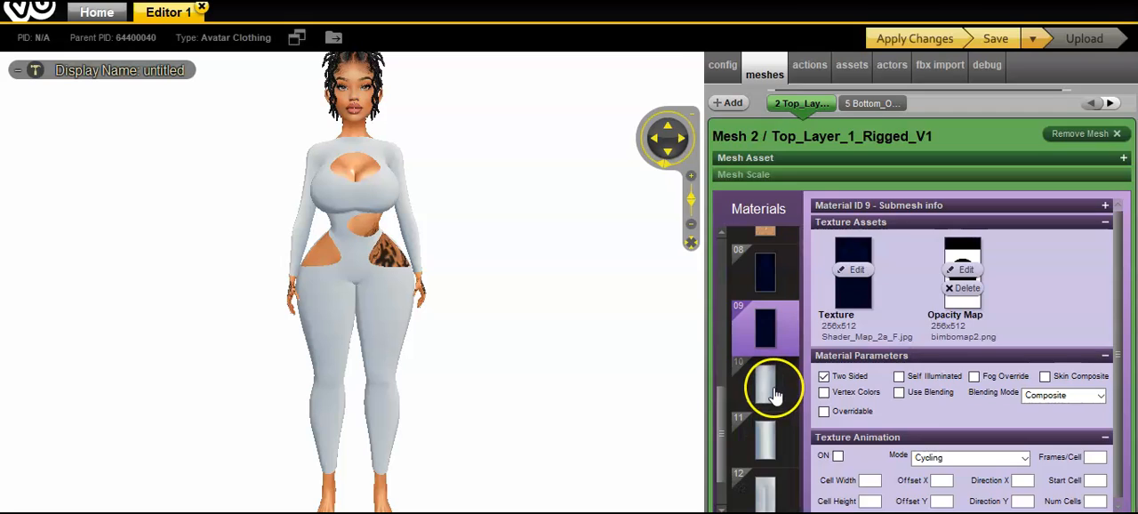
Step: Replace the texture of material 10 with the bimbo3 image from the IMVUBorders folder
click(766, 386)
click(856, 272)
drag(507, 57, 509, 95)
double_click(193, 188)
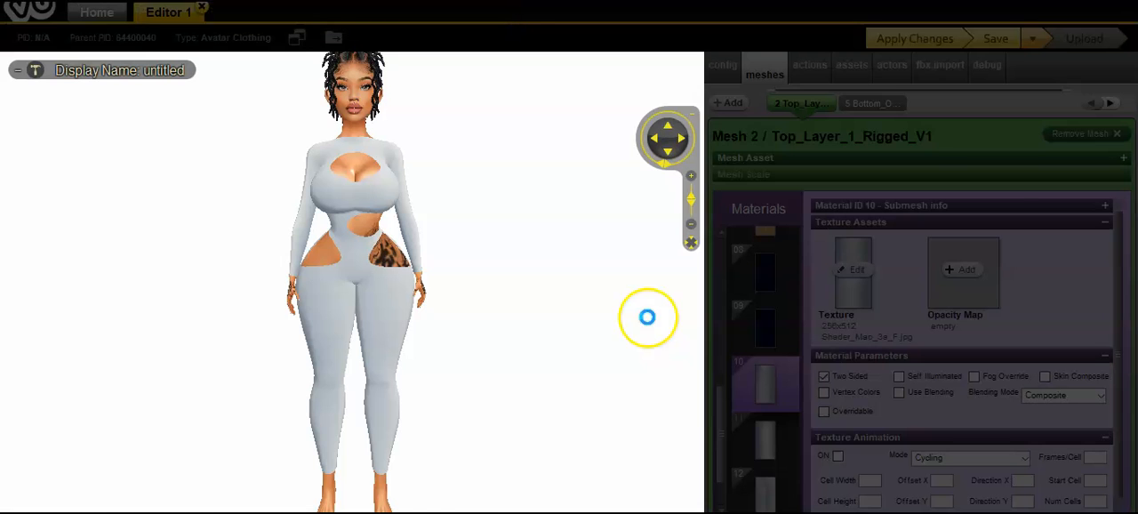
Step: Replace the texture of material 11 with the bimbo4 image and dismiss the avatar's actions popup
click(770, 435)
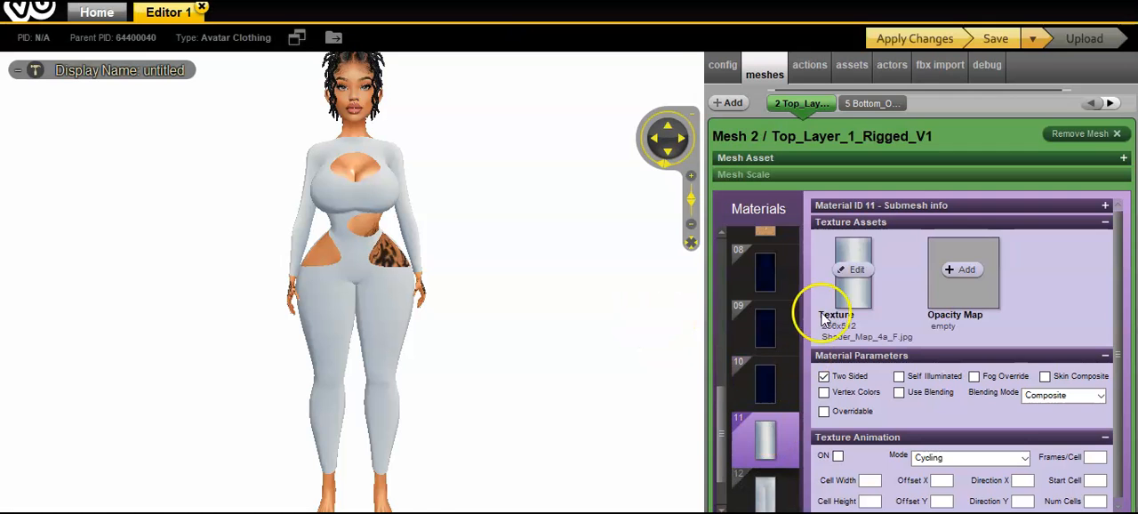
click(853, 277)
drag(508, 68, 509, 94)
double_click(297, 196)
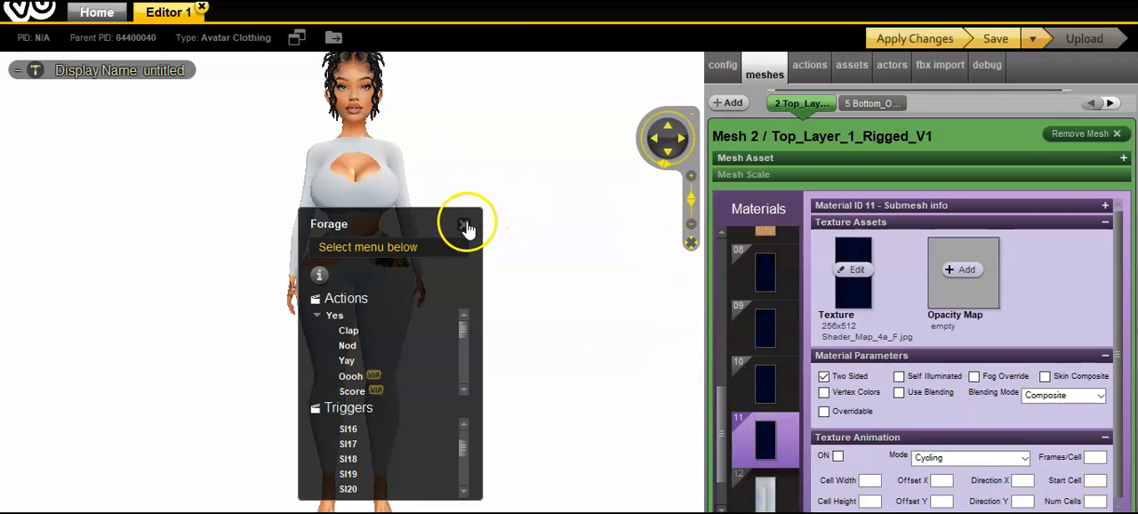
click(464, 226)
Step: Replace the texture of material 12 with the bimbo5 image from the IMVUBorders folder
scroll(724, 407, down, 2)
click(760, 433)
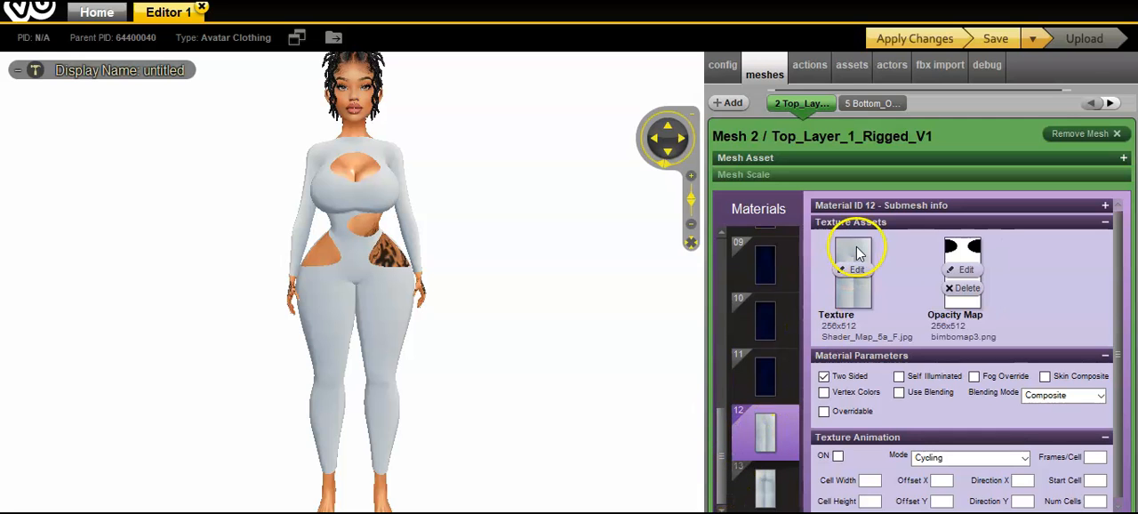
click(855, 269)
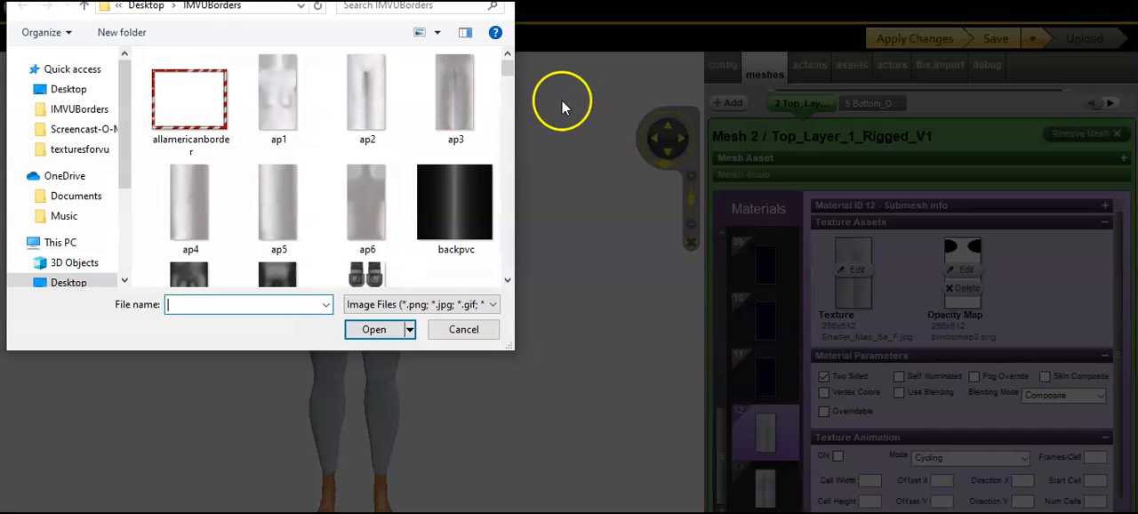
drag(520, 78, 521, 94)
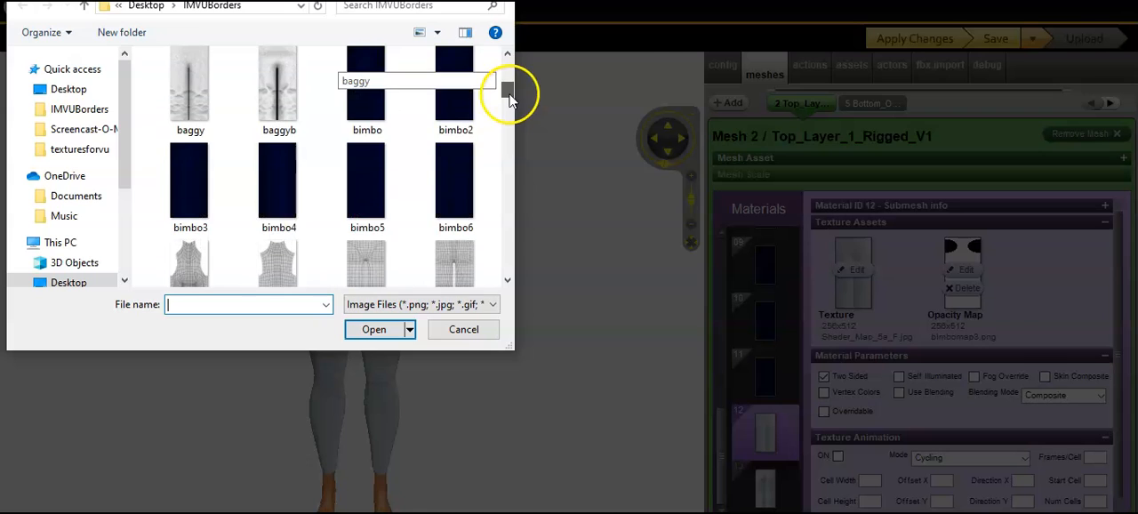
double_click(371, 198)
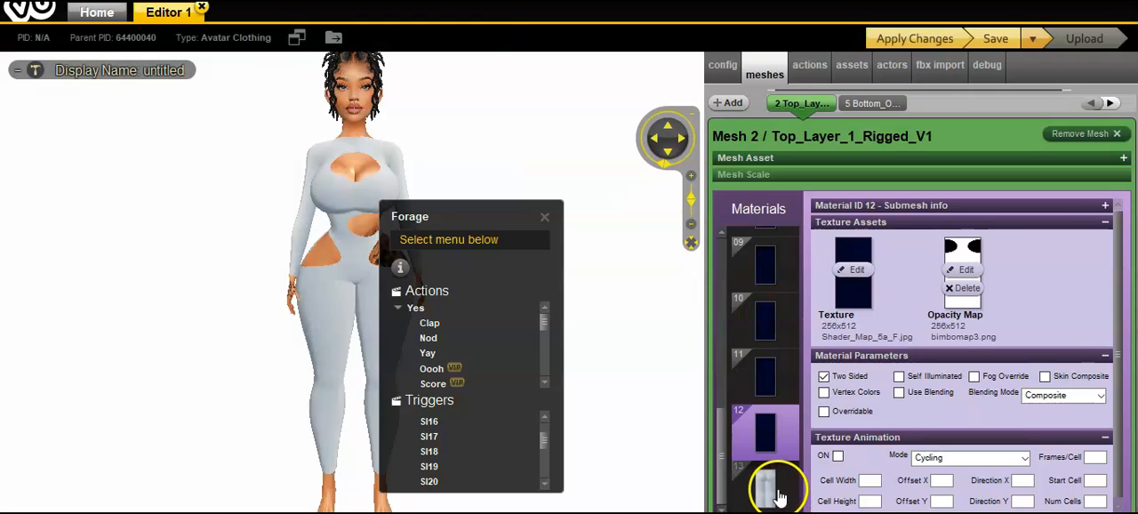
Step: Replace the texture of material 13 with the bimbo6 image and apply the changes to the avatar
click(779, 496)
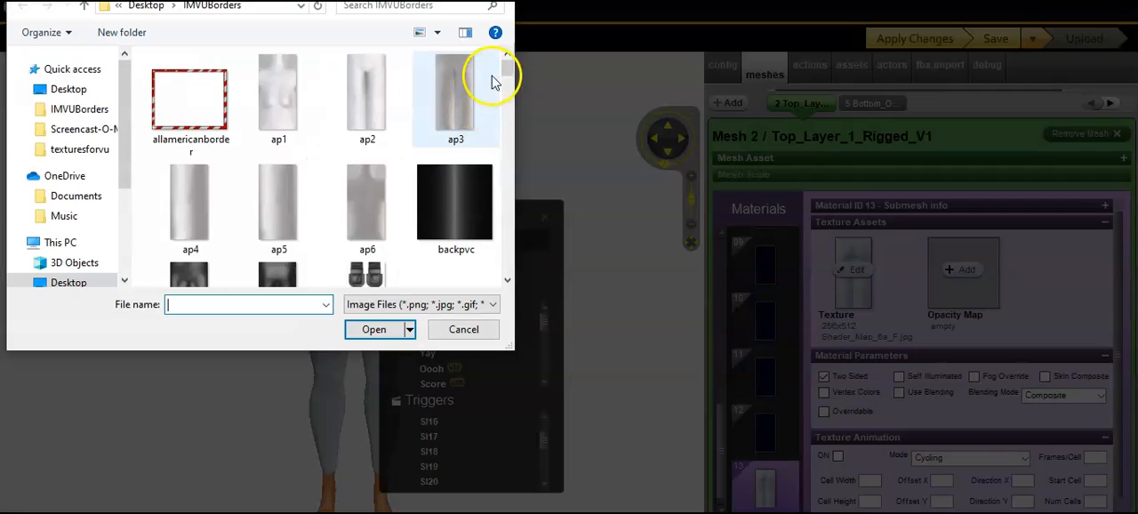
drag(508, 73, 512, 95)
double_click(468, 168)
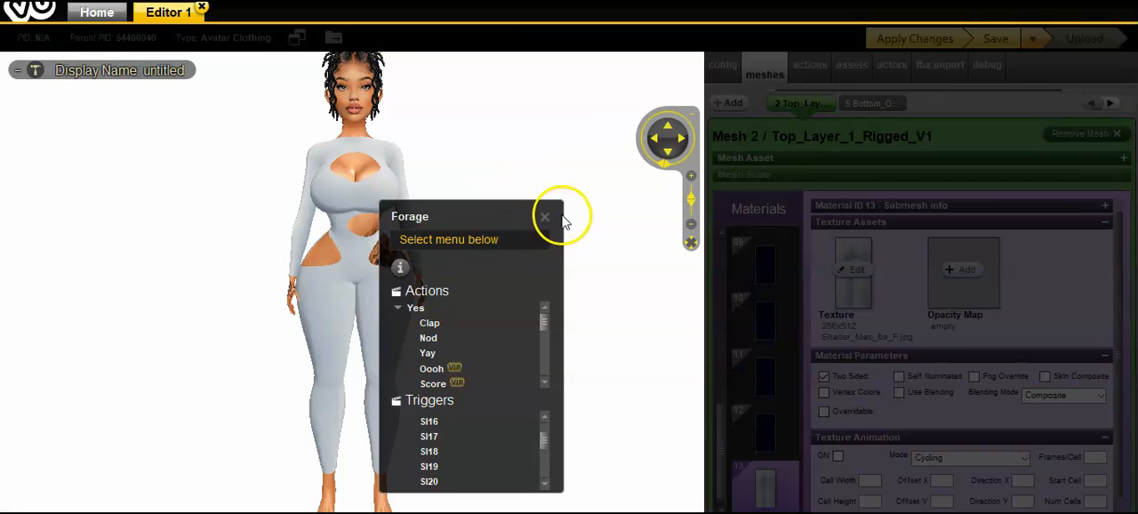
click(560, 218)
drag(716, 443, 734, 244)
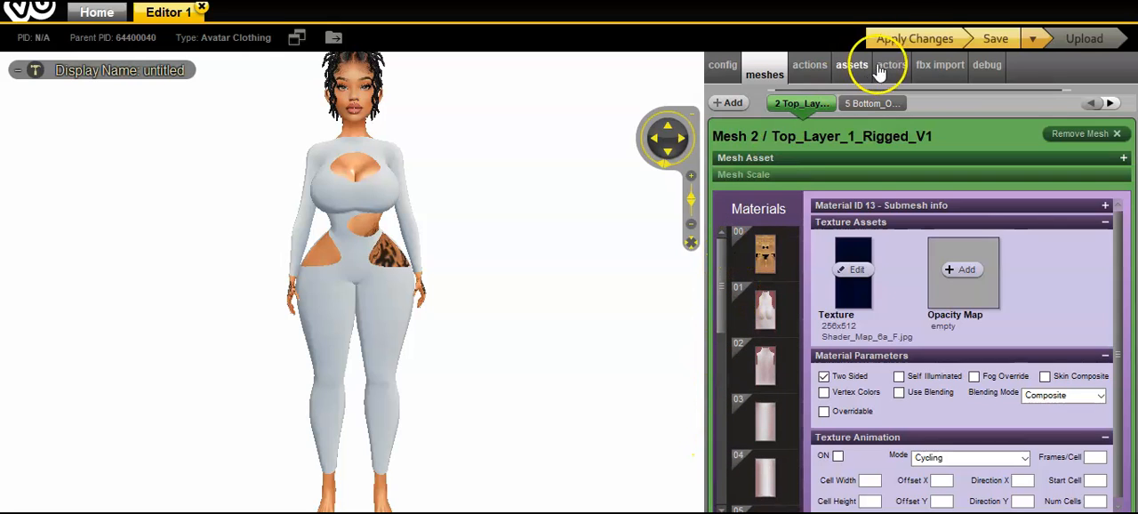
click(911, 38)
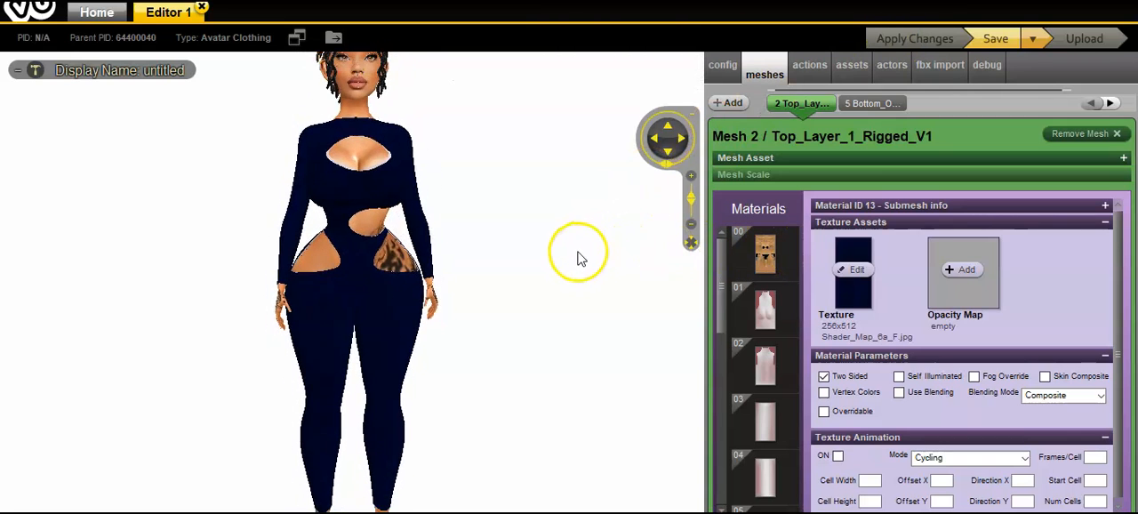
Step: Replace the texture of material 01 on the same mesh with the bimbo image from the IMVUBorders folder
click(770, 309)
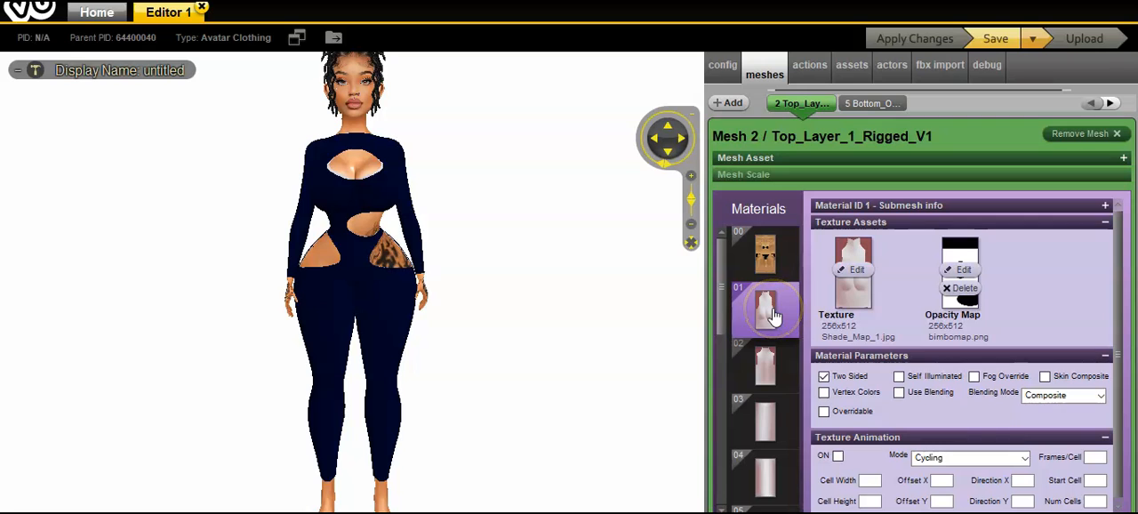
click(853, 270)
drag(507, 59, 511, 82)
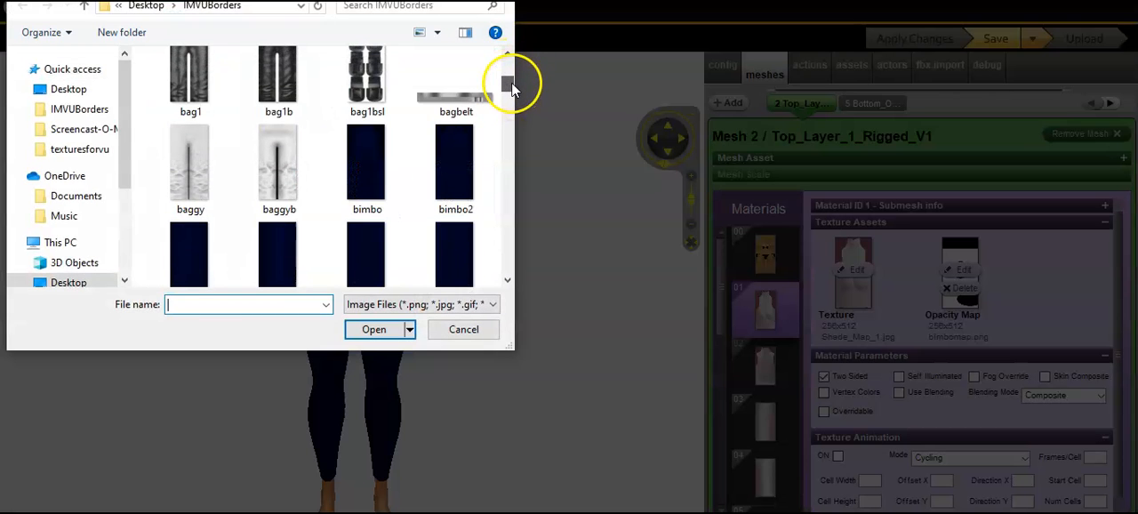
double_click(369, 173)
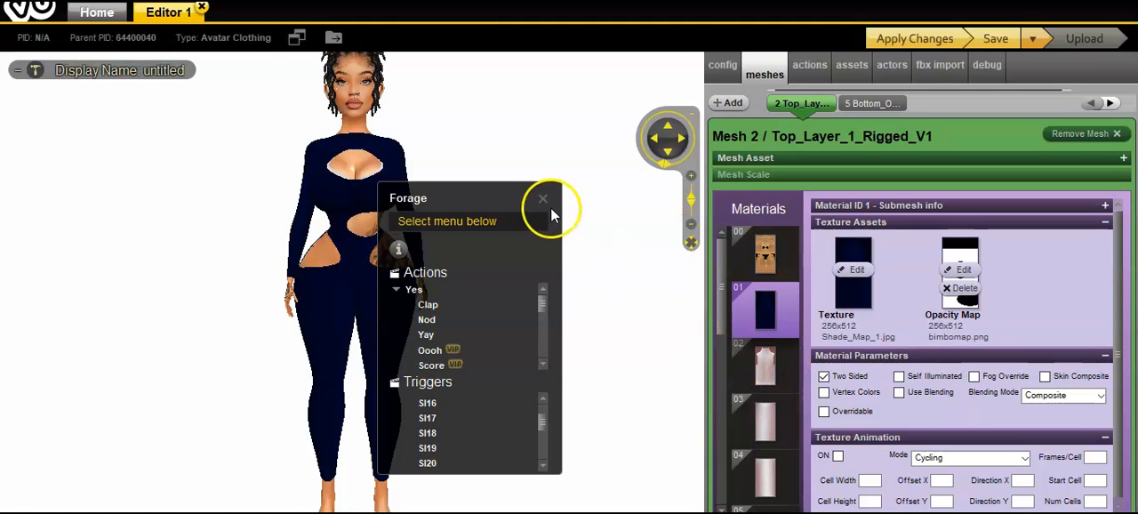
click(544, 199)
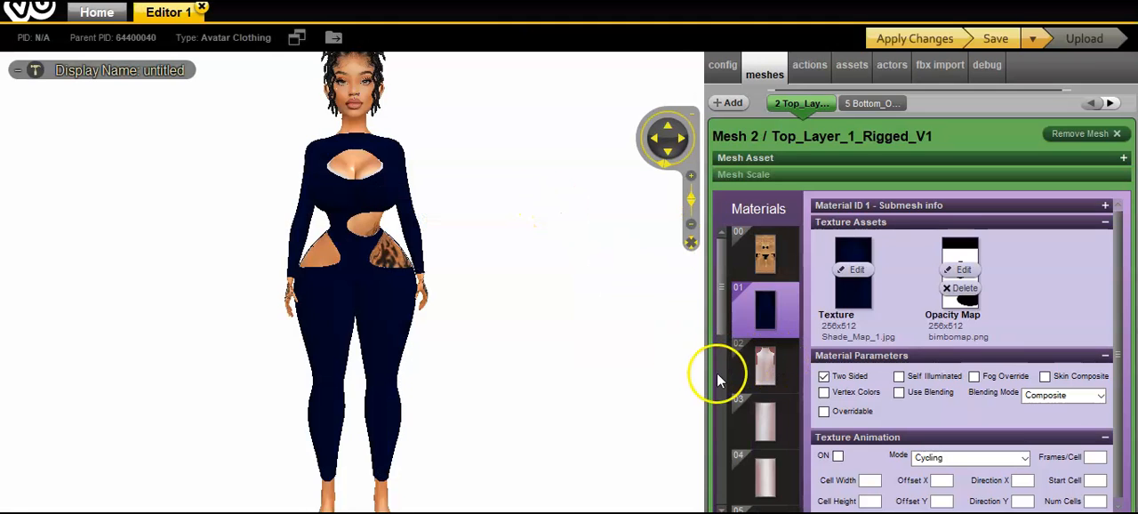
Step: Replace the texture of material 02 with the bimbo2 image from the IMVUBorders folder
click(758, 366)
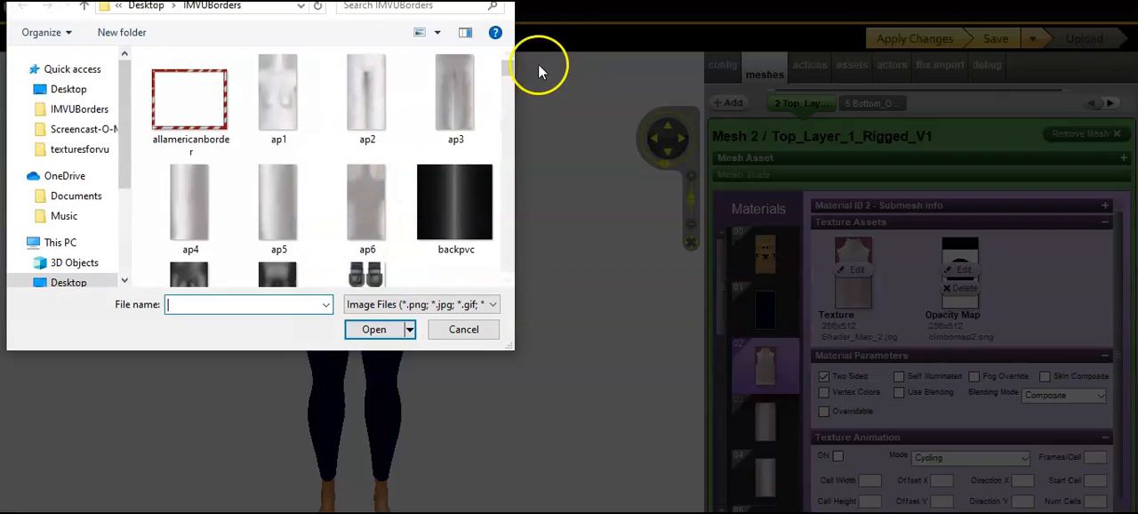
drag(508, 60, 511, 81)
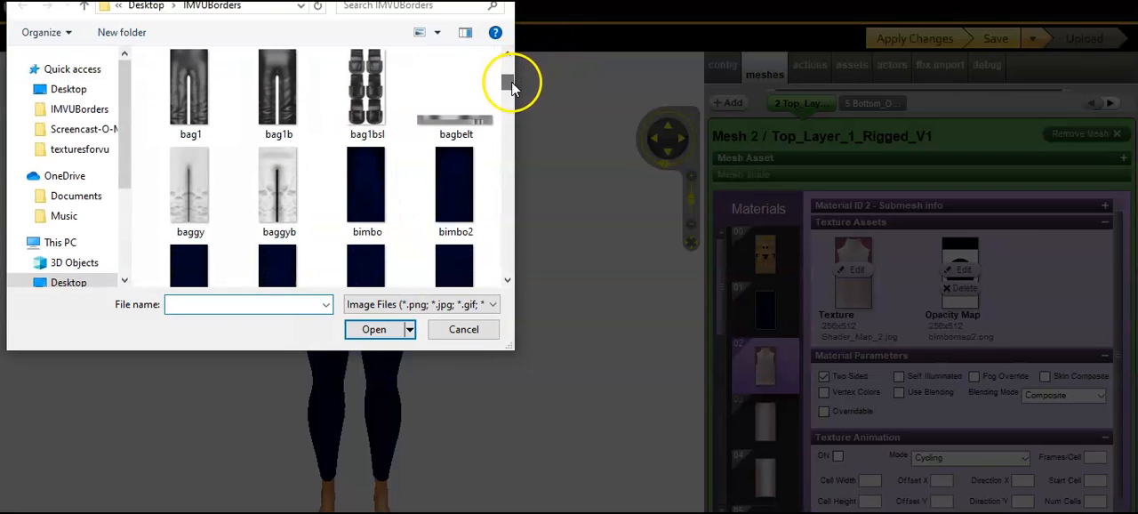
double_click(458, 200)
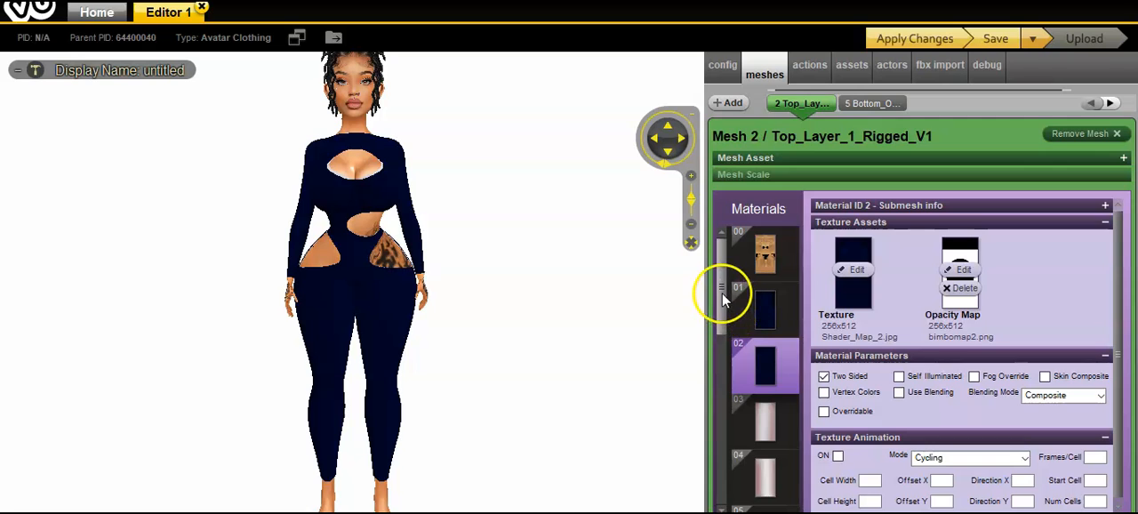
drag(722, 292, 722, 323)
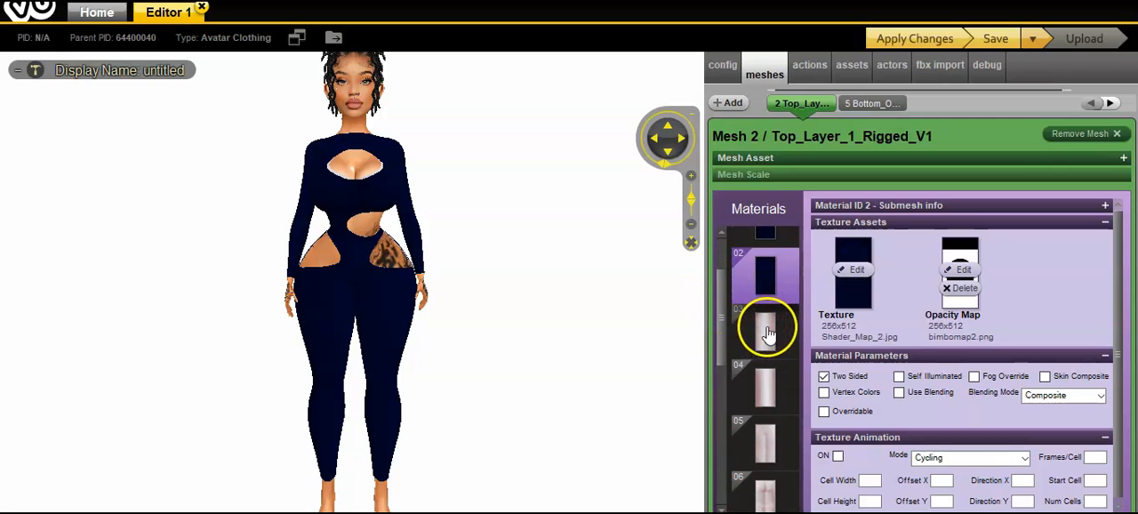
Step: Replace the texture of material 03 on the Top_Layer_1_Rigged_V1 mesh with the bimbo3 image from the IMVUBorders folder
click(762, 333)
click(855, 275)
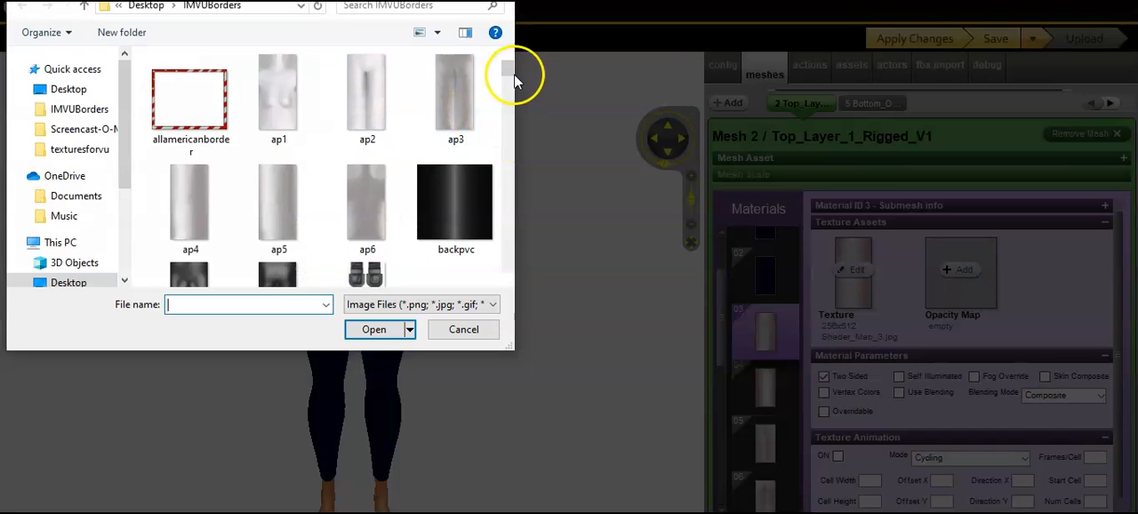
drag(511, 74, 510, 88)
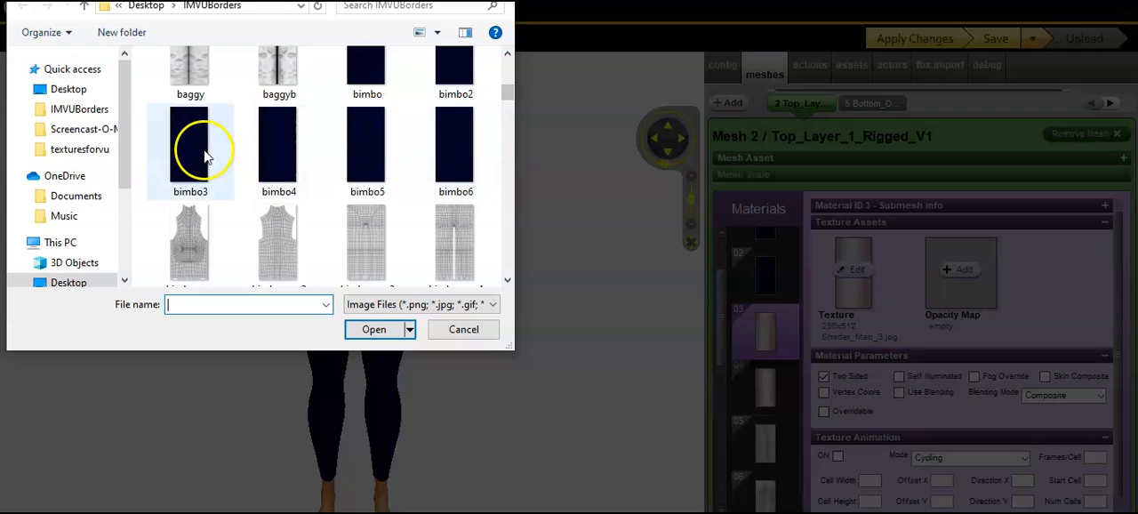
double_click(201, 219)
Step: Replace the texture of material 04 on the same mesh with the bimbo4 image from the IMVUBorders folder
click(757, 391)
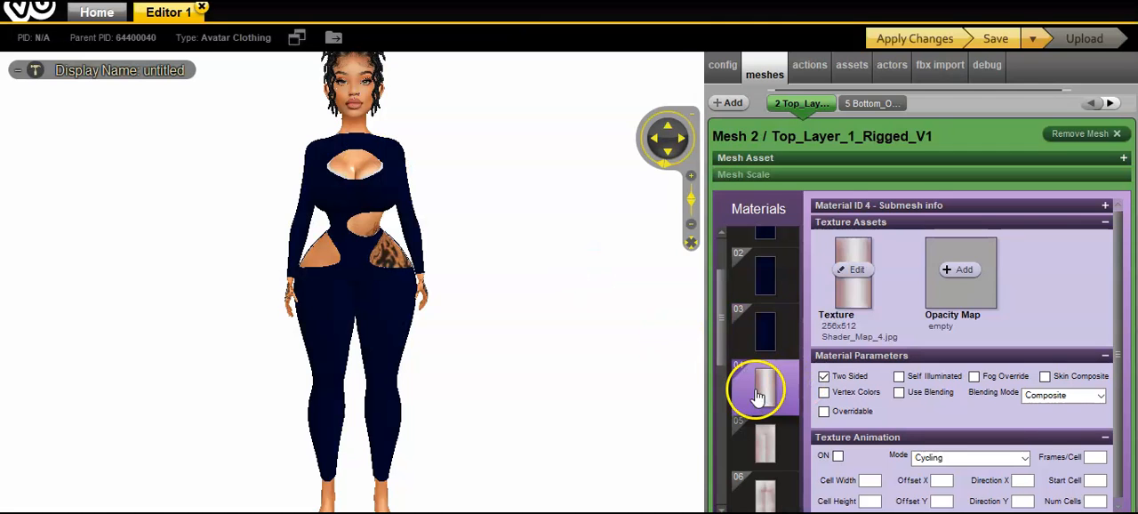
click(862, 278)
drag(506, 64, 507, 96)
double_click(281, 153)
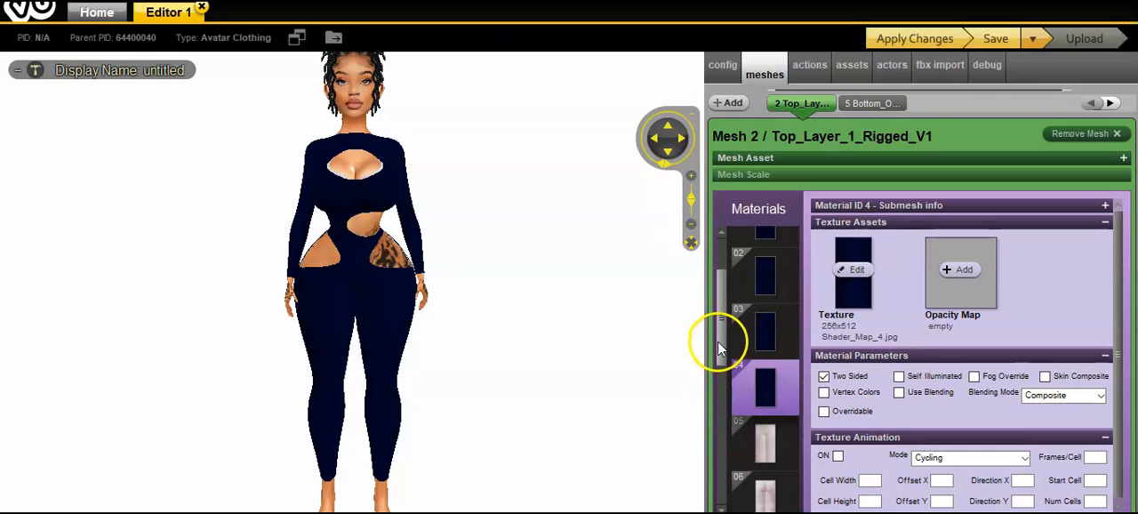
Step: Replace the texture of material 05 with the bimbo5 image and dismiss the avatar's actions menu
drag(717, 340, 722, 382)
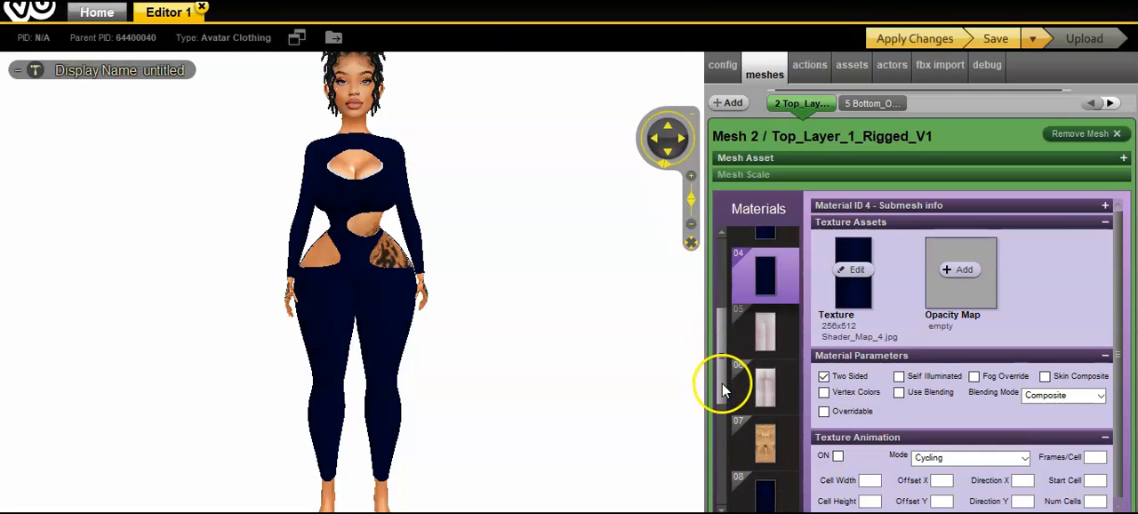
click(760, 340)
click(847, 271)
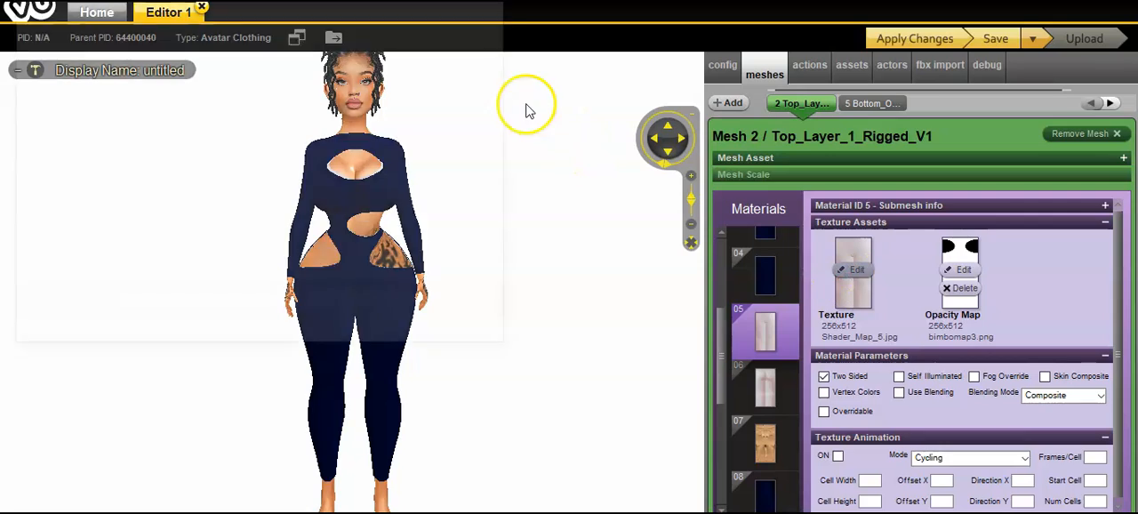
drag(507, 72, 511, 103)
double_click(367, 133)
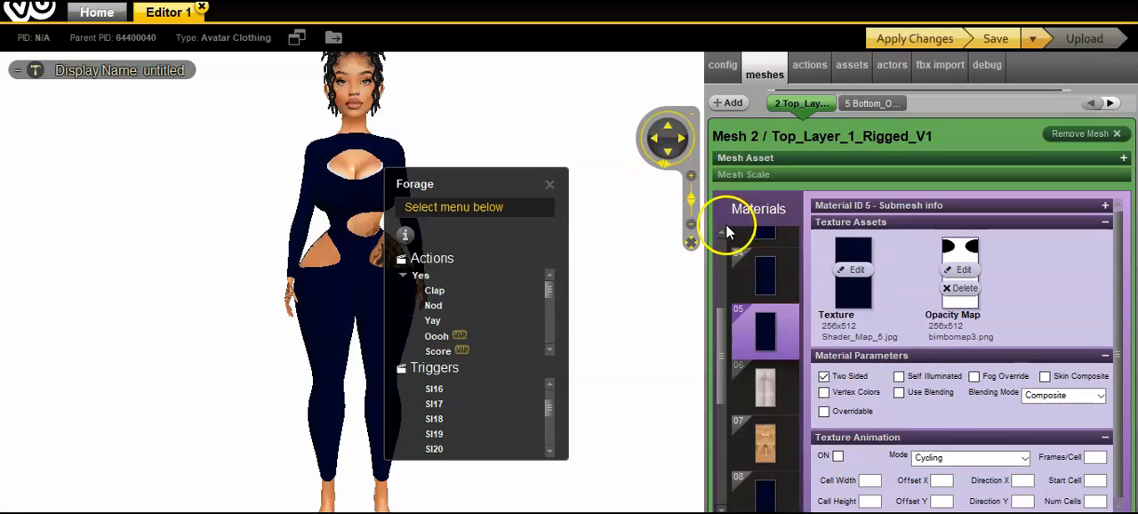
click(550, 187)
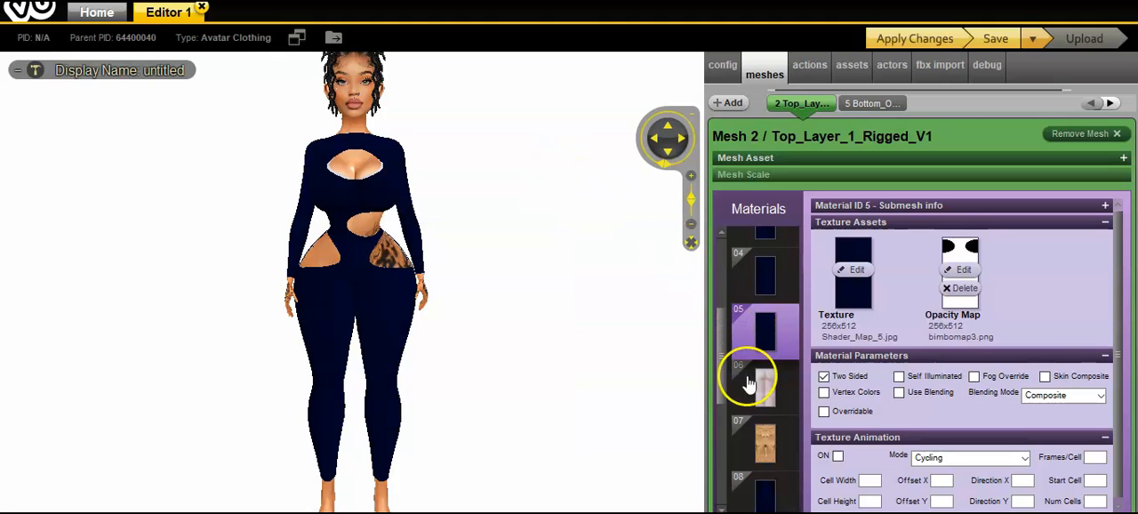
Step: Replace the texture of material 06 with the bimbo6 image from the IMVUBorders folder
click(781, 391)
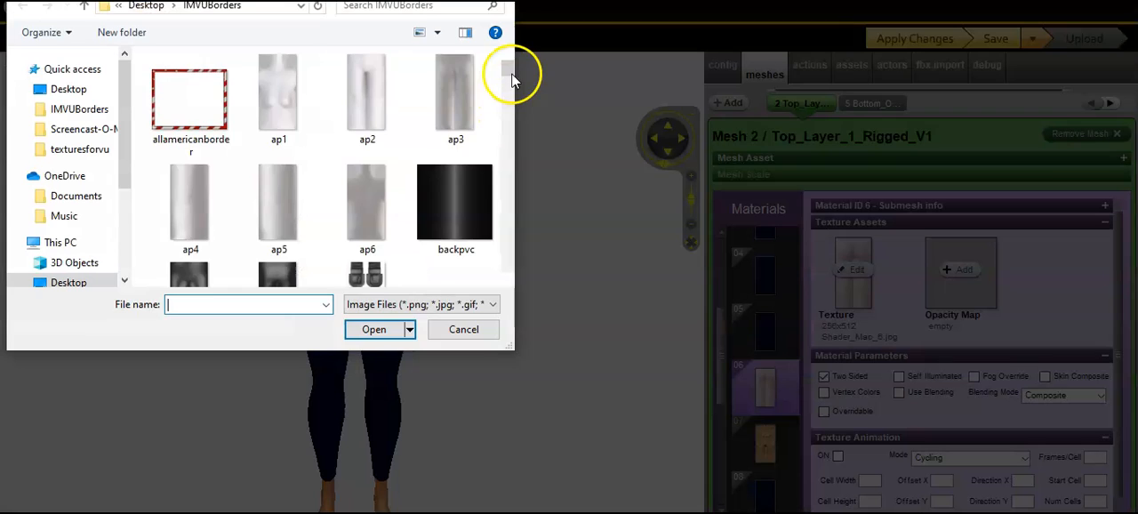
drag(512, 77, 511, 96)
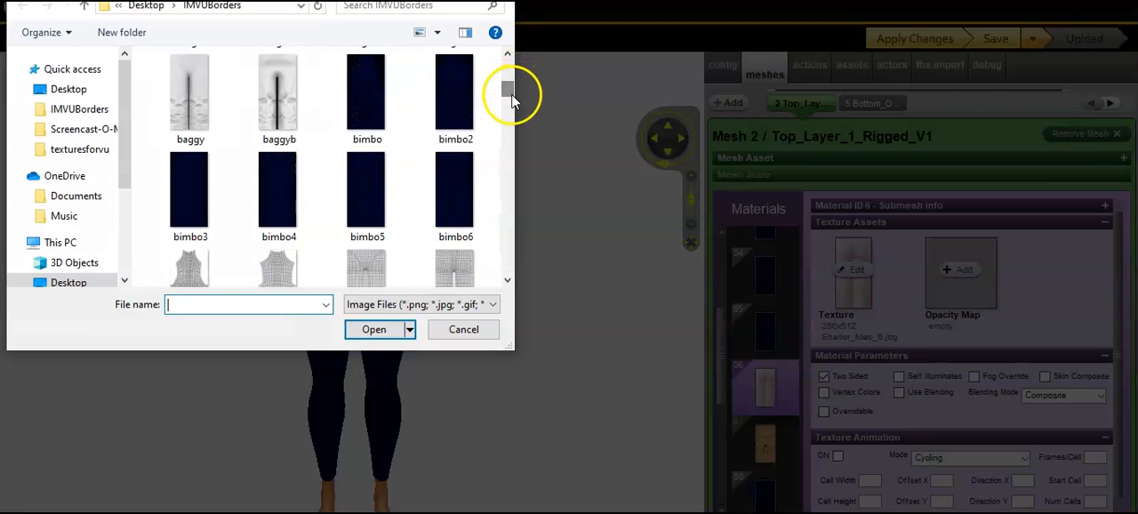
double_click(471, 206)
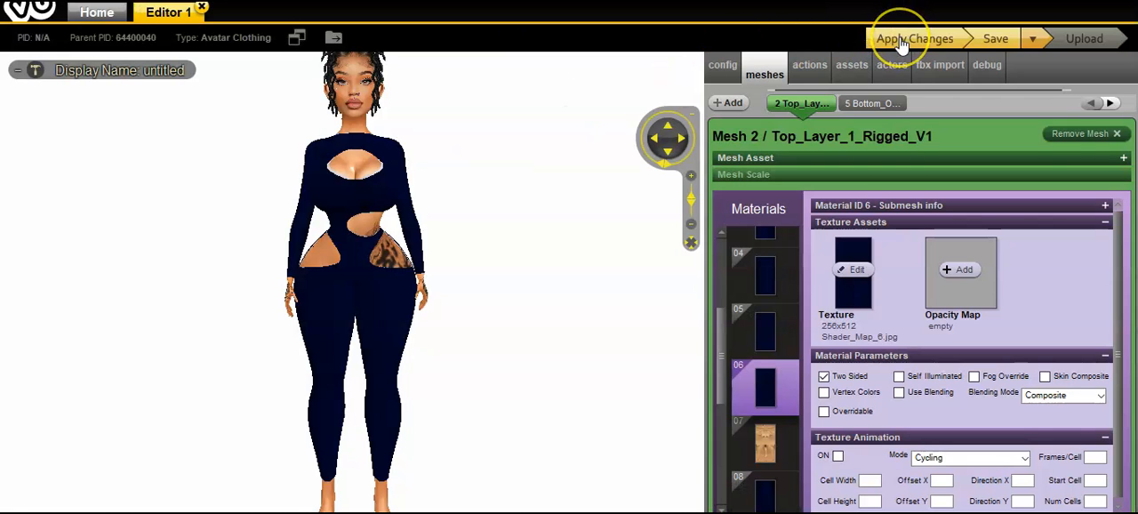
Step: Apply the texture changes to the avatar and save the product
click(900, 42)
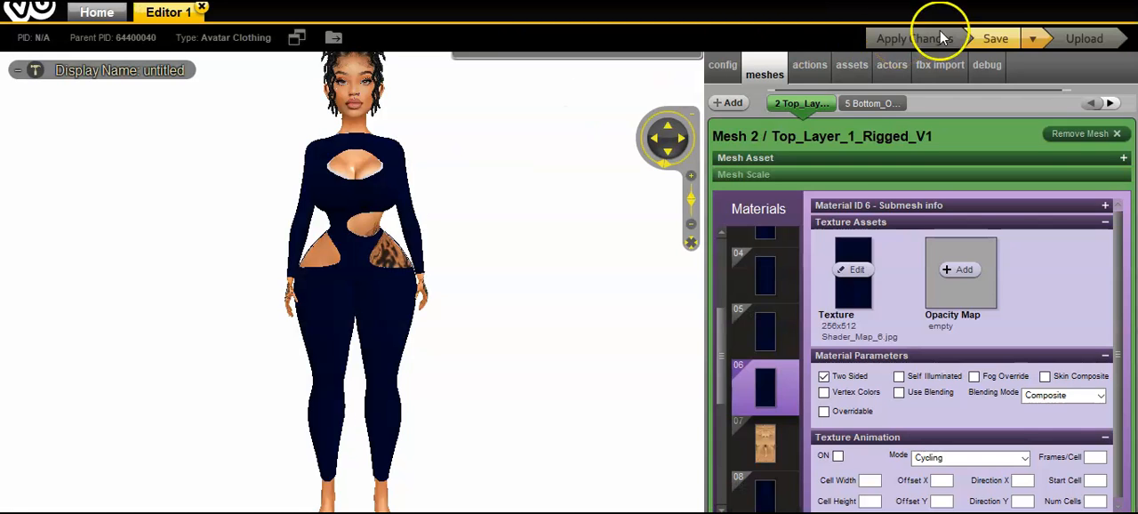
click(996, 40)
Step: Examine the finished bodysuit on the avatar from different distances and angles, checking the cutouts and wrinkled textures
drag(651, 266, 648, 305)
scroll(629, 294, down, 2)
scroll(626, 277, up, 5)
scroll(624, 279, down, 2)
scroll(658, 305, down, 3)
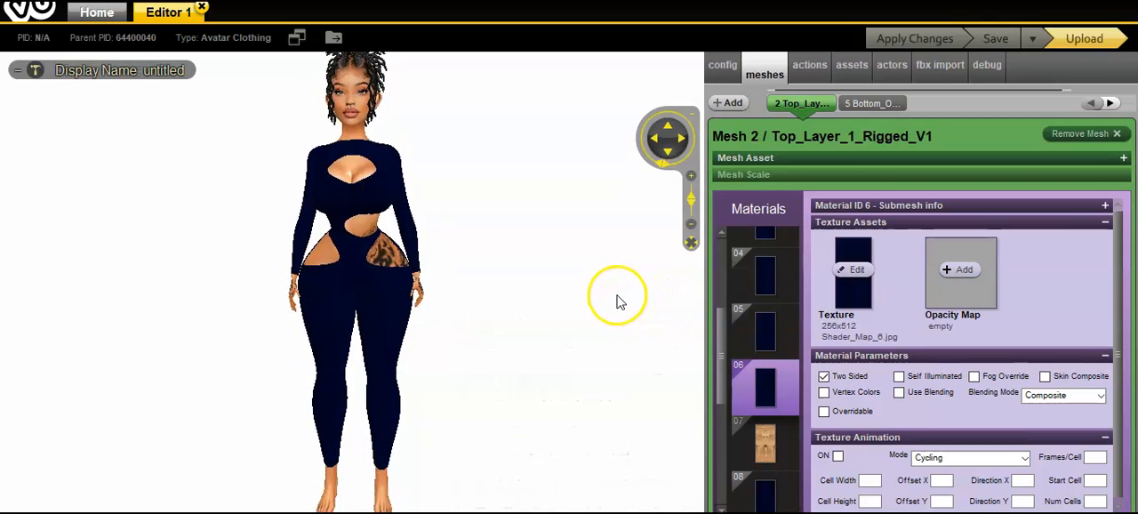
click(669, 128)
click(669, 152)
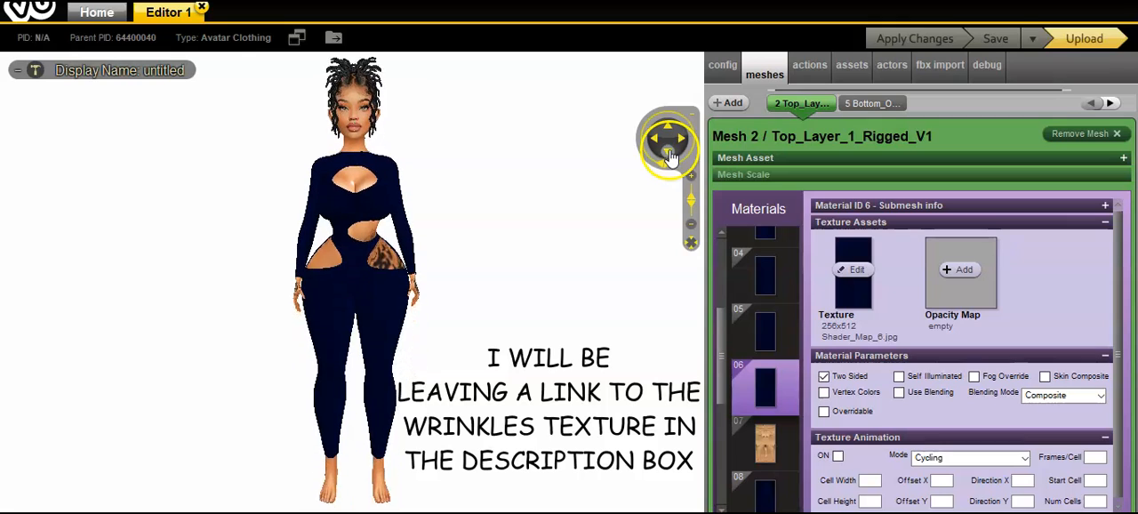
drag(582, 263, 710, 269)
drag(618, 271, 586, 270)
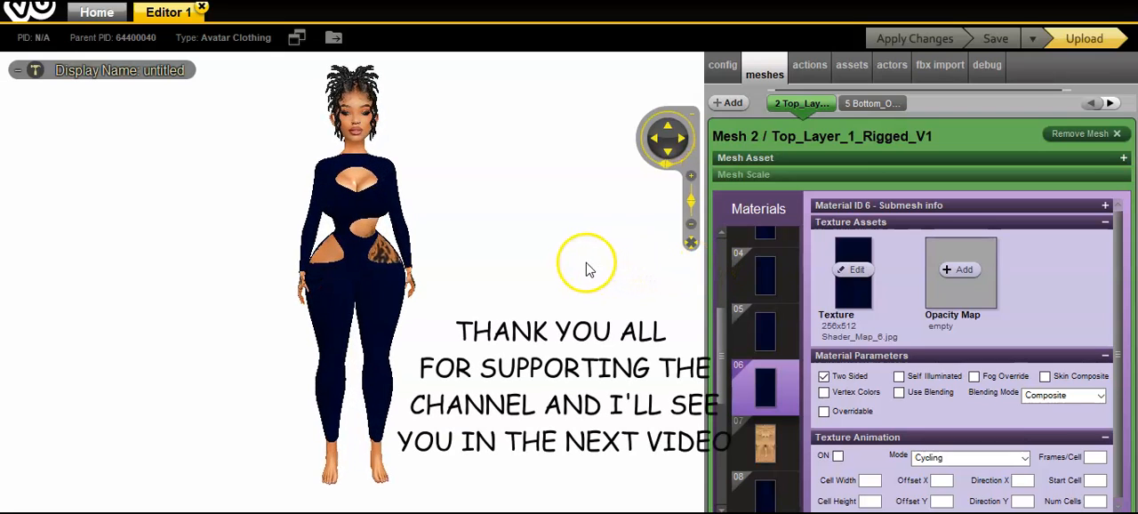